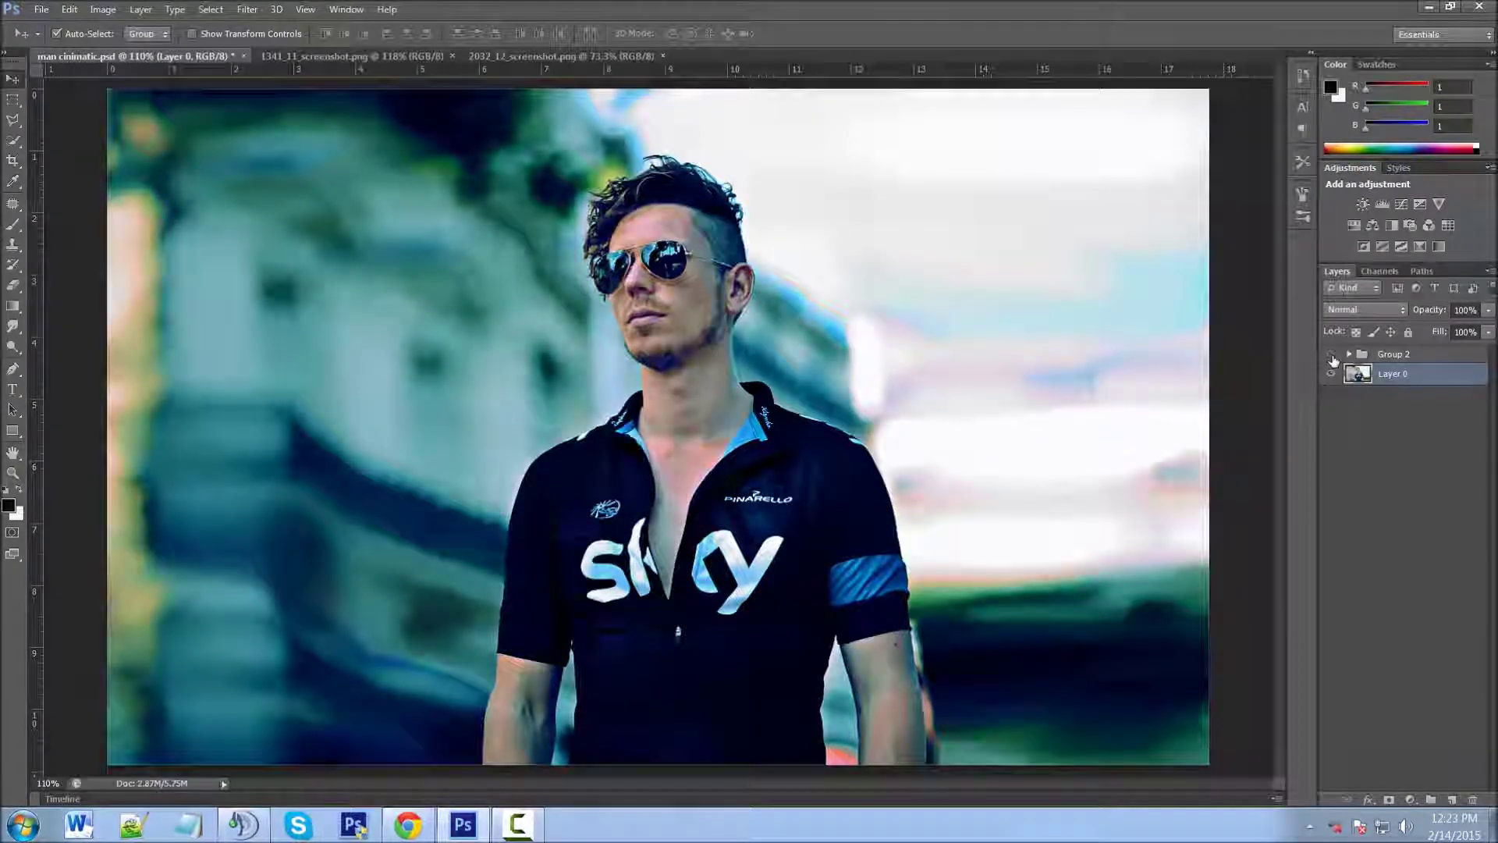
# Toggle the teal grade on and off to compare the photo with and without it.
pyautogui.click(1331, 355)
pyautogui.click(1331, 354)
pyautogui.click(1331, 354)
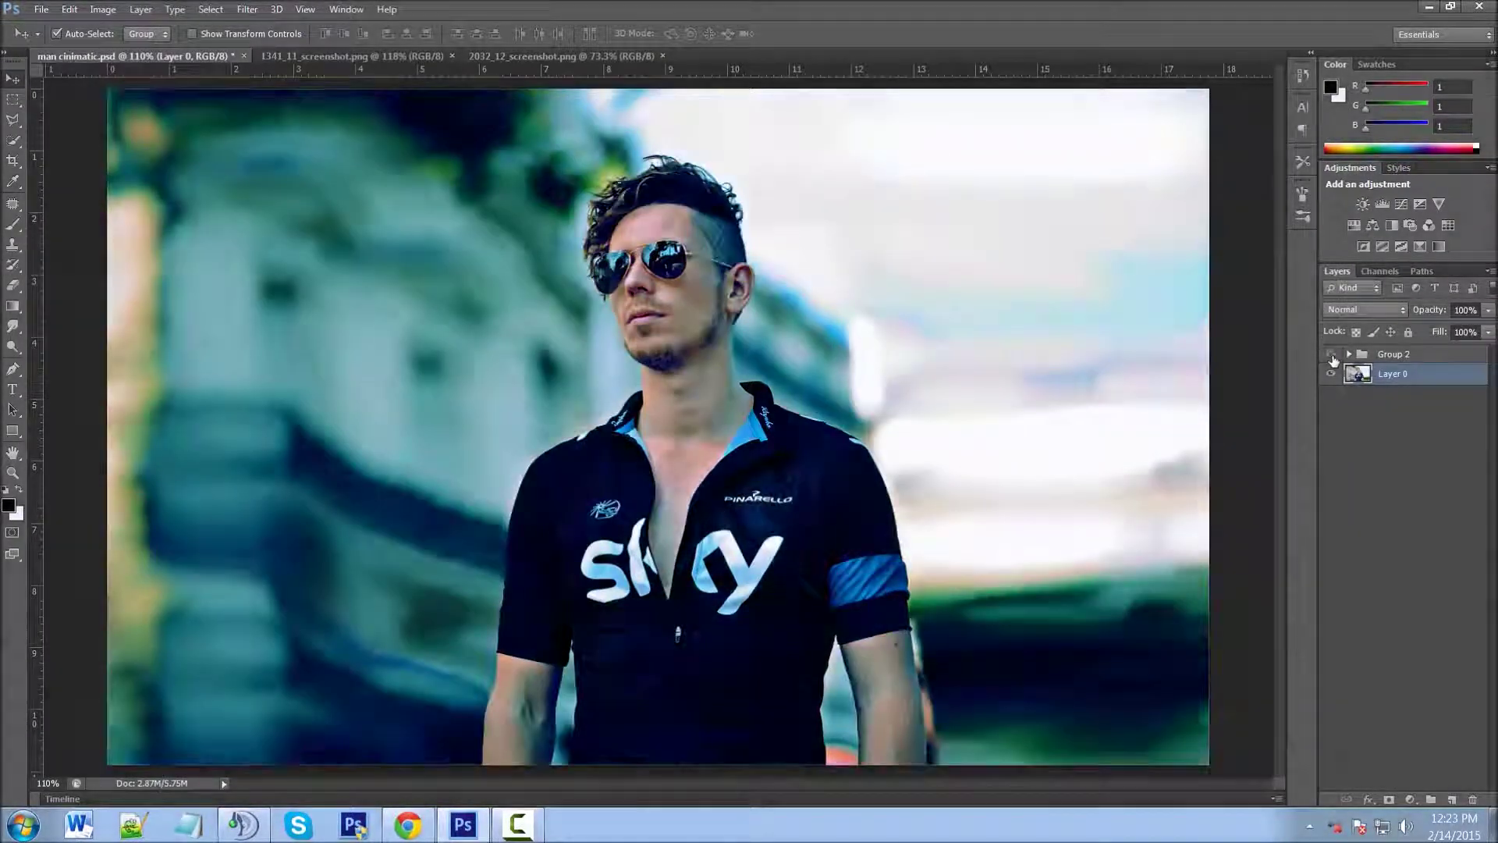
pyautogui.click(1331, 354)
pyautogui.click(1332, 354)
pyautogui.click(1331, 354)
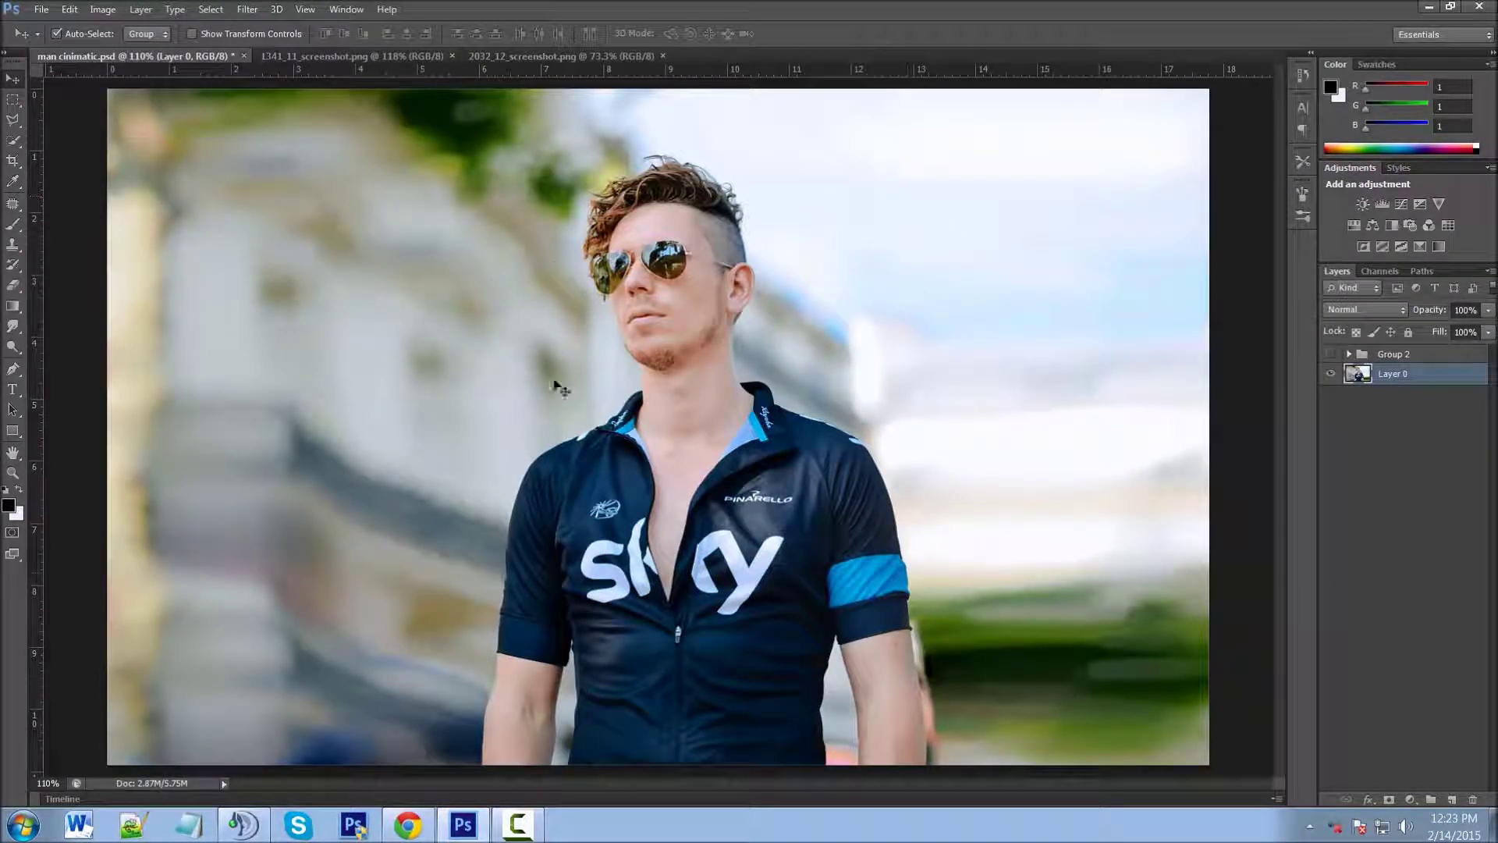
pyautogui.click(1332, 354)
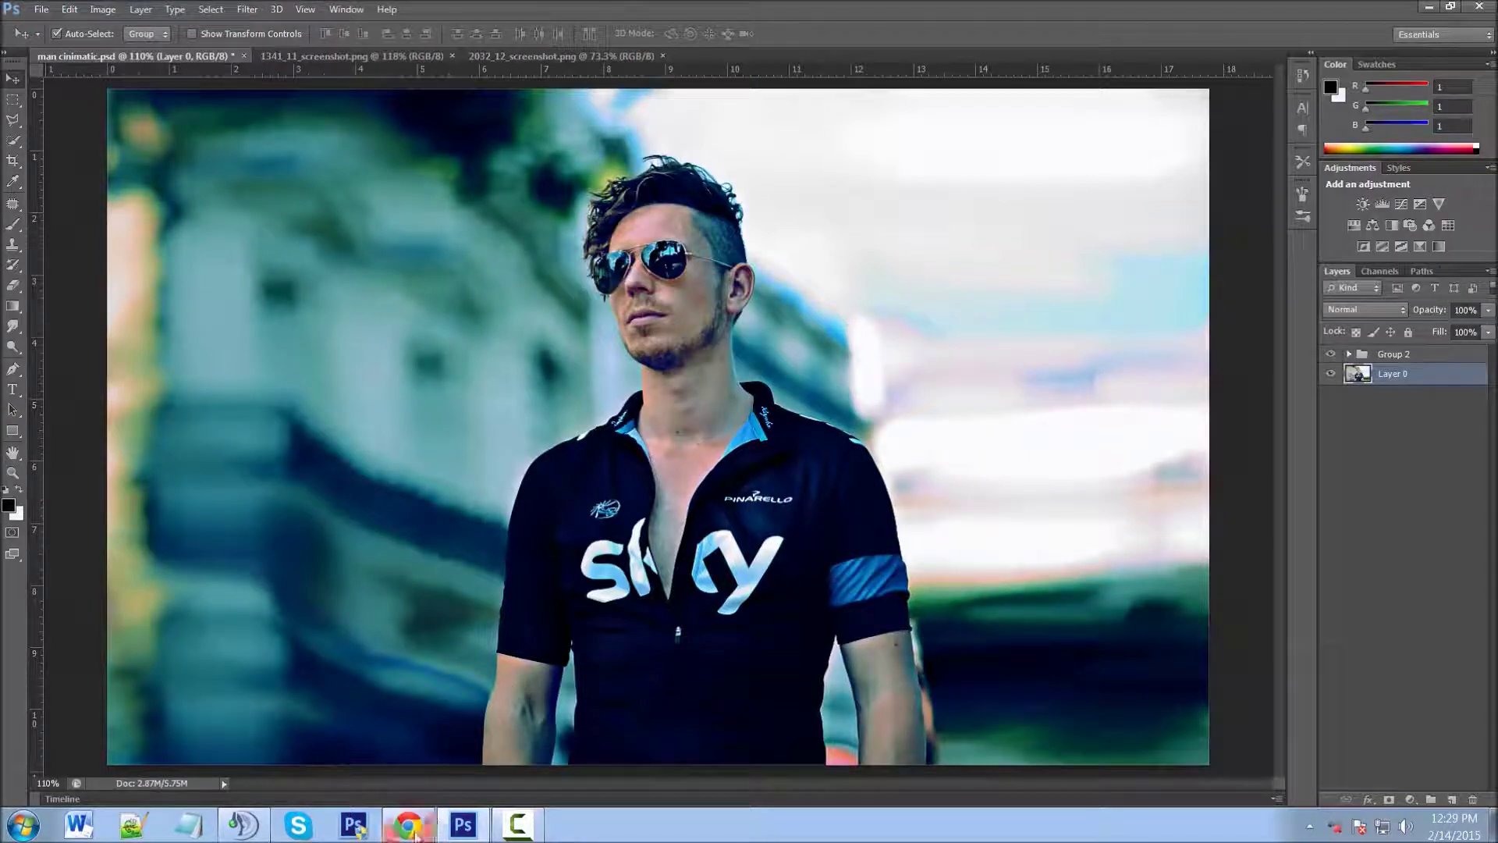
# Look at the source photo's Pixabay page, then return to the Photoshop document.
pyautogui.moveTo(411, 833)
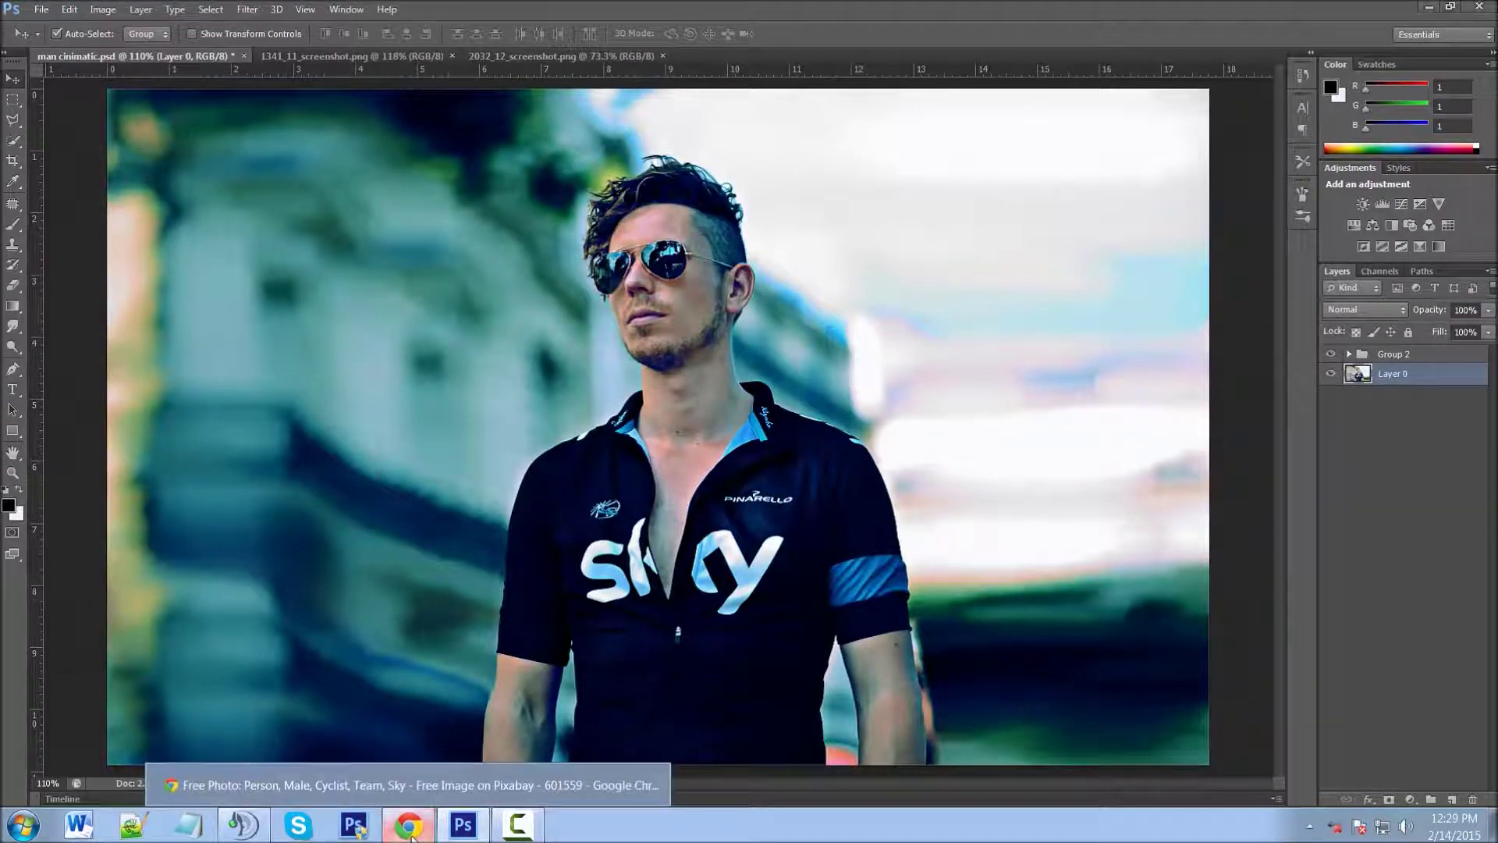
pyautogui.click(468, 784)
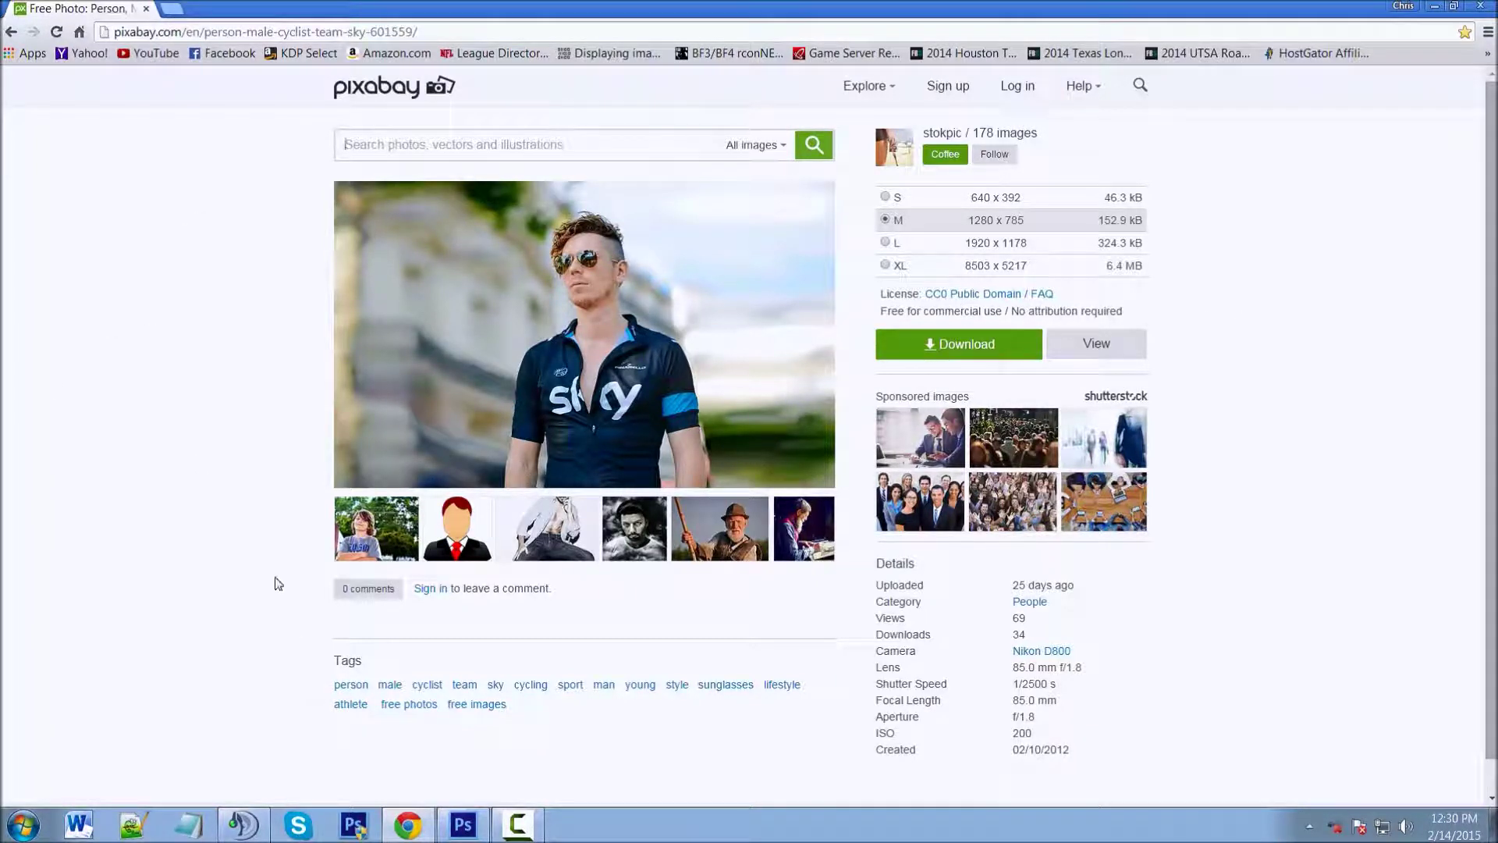
pyautogui.click(471, 829)
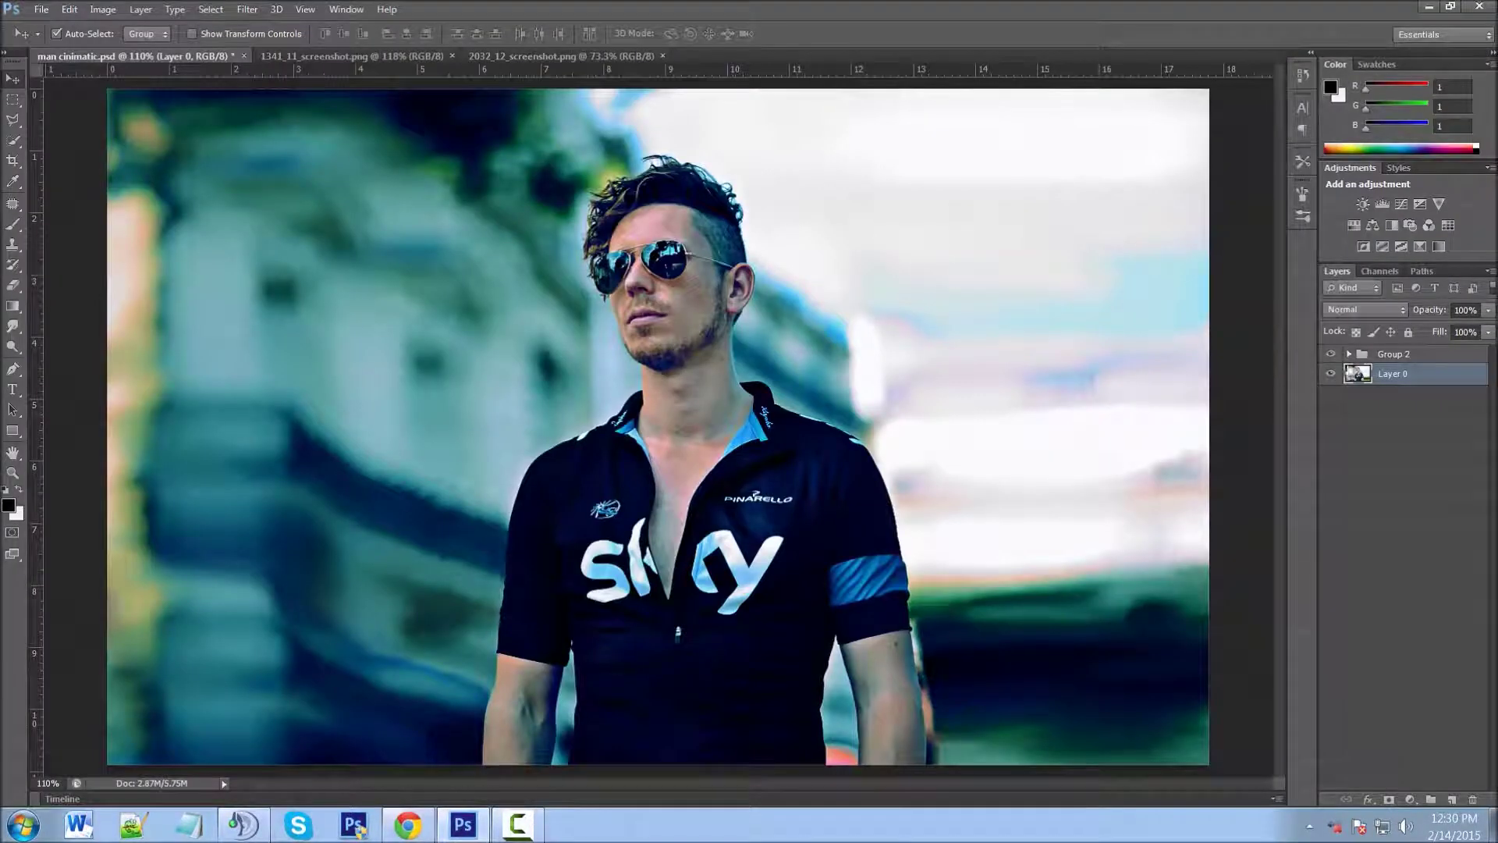
# Delete the Group 2 grade group, duplicate Layer 0 and hide the original.
pyautogui.moveTo(1426, 354); pyautogui.dragTo(1473, 799)
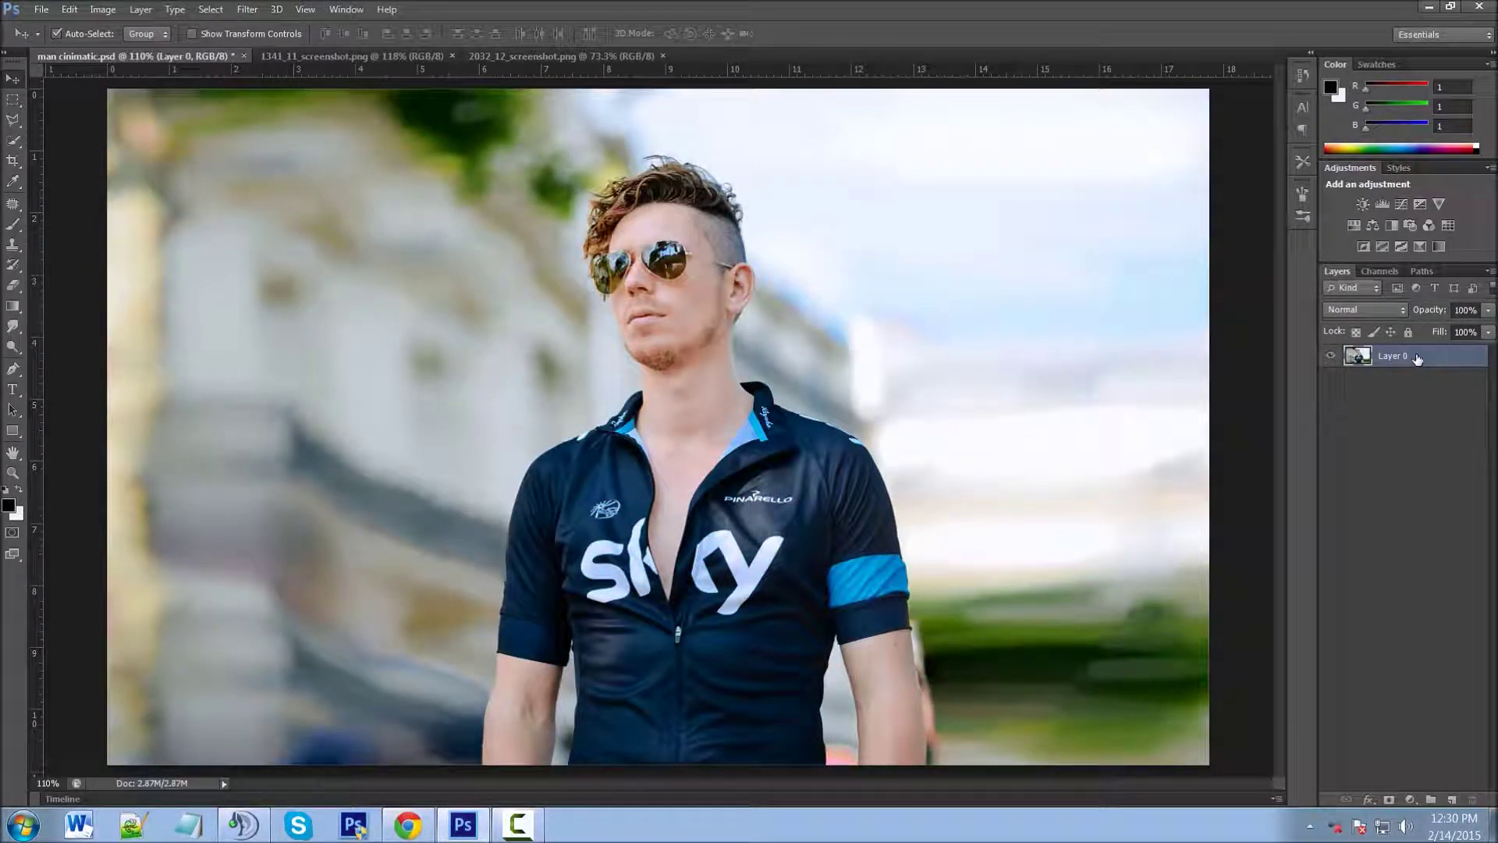
pyautogui.moveTo(1429, 367); pyautogui.dragTo(1453, 799)
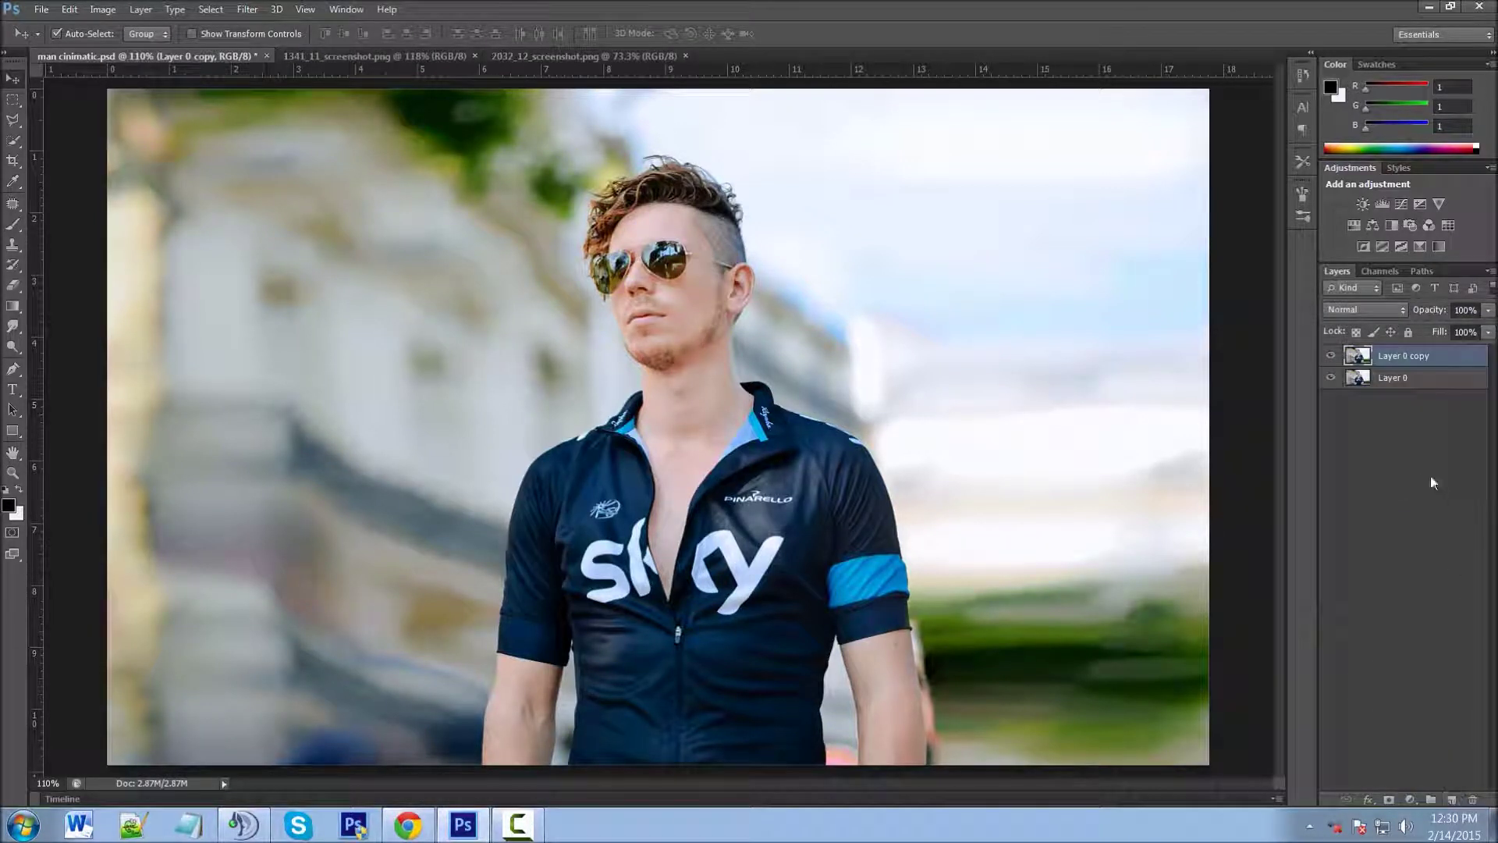
pyautogui.click(1332, 379)
# Convert Layer 0 copy into a smart object.
pyautogui.click(246, 10)
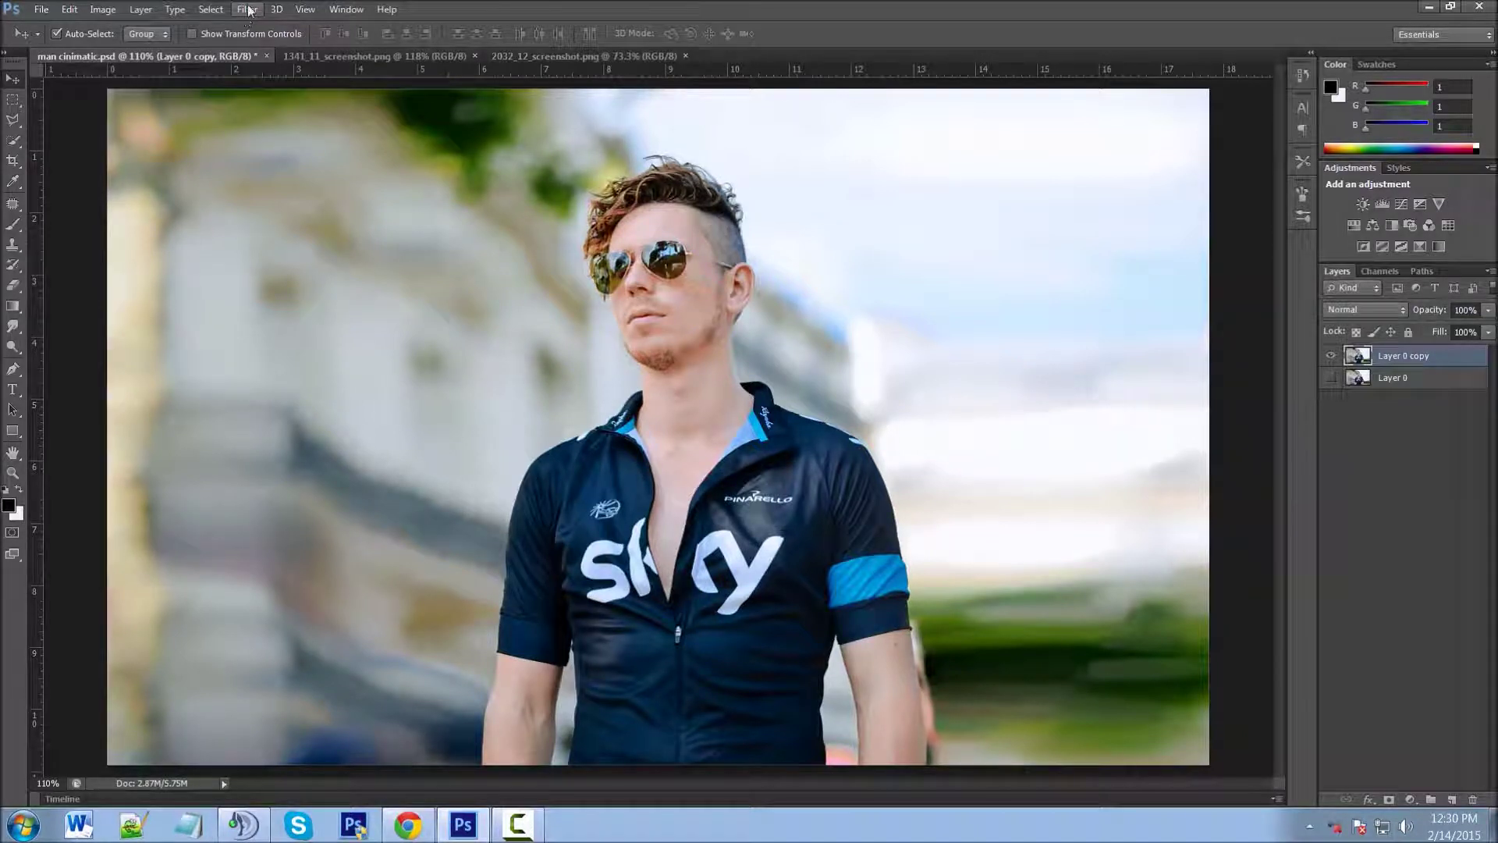
pyautogui.rightClick(1442, 358)
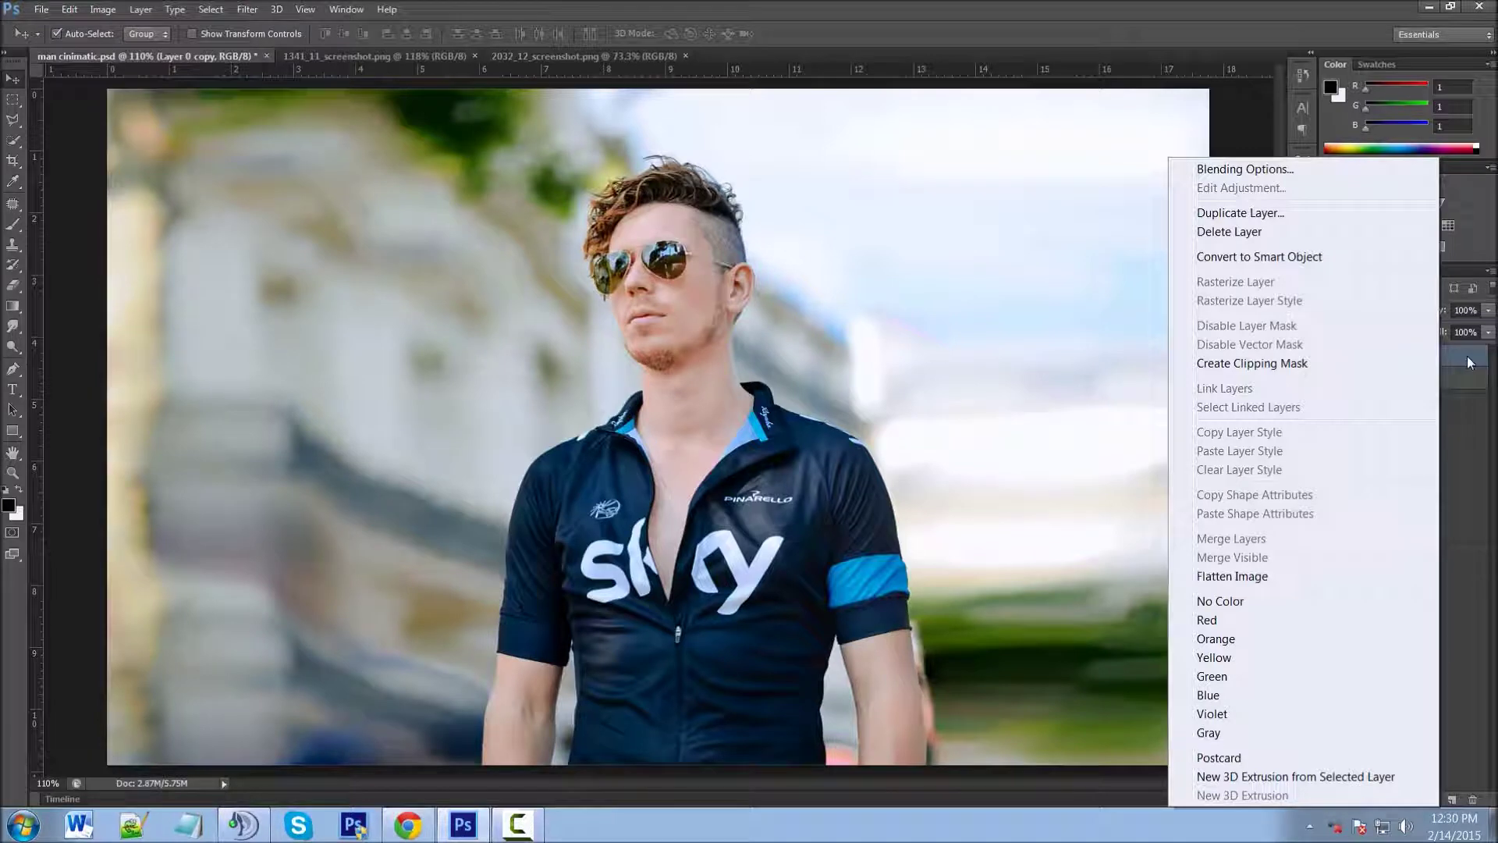
pyautogui.click(1269, 262)
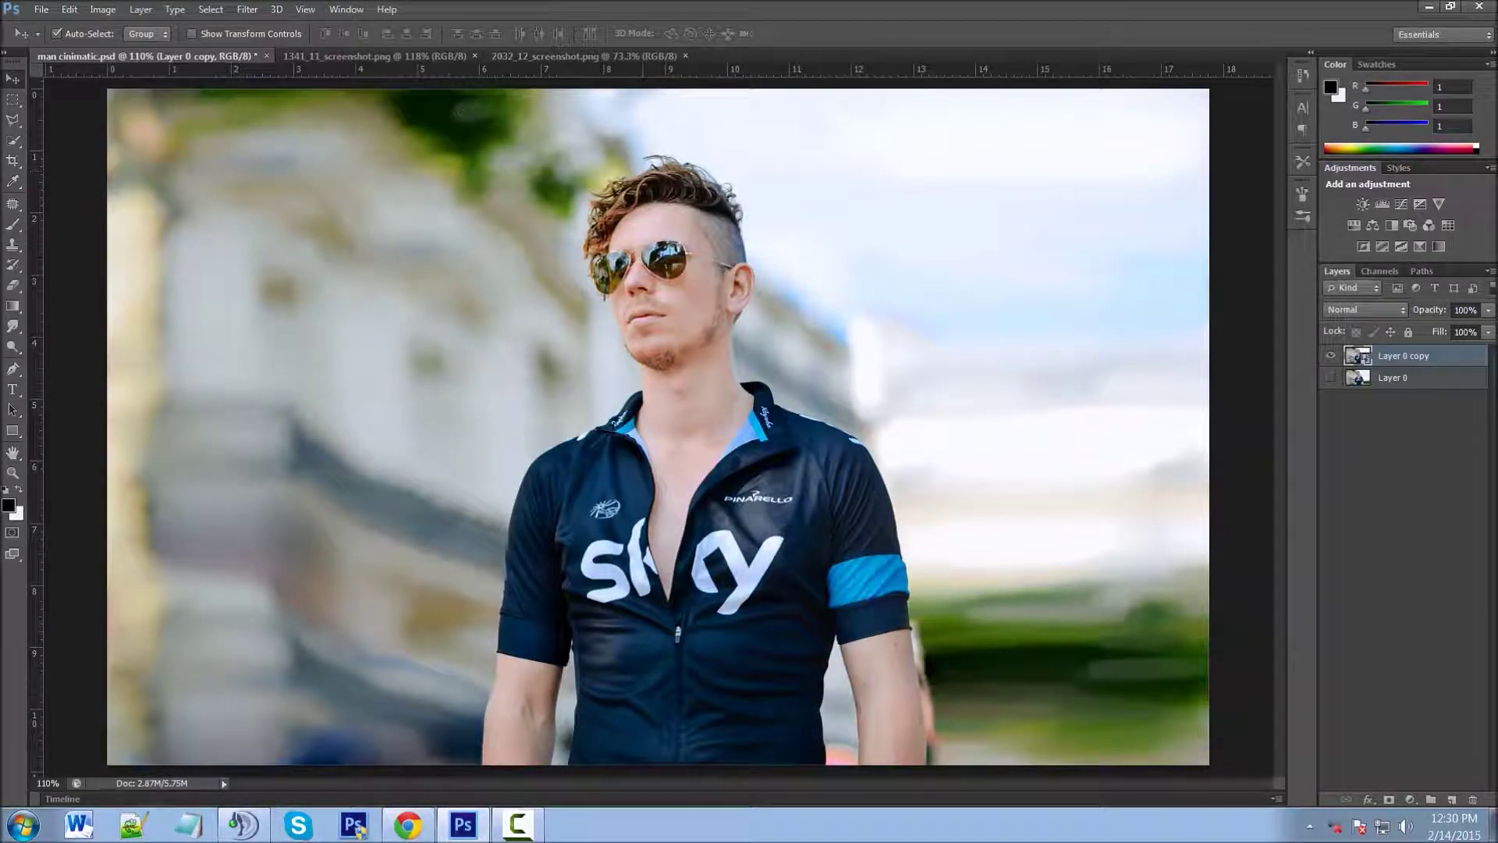
pyautogui.click(248, 10)
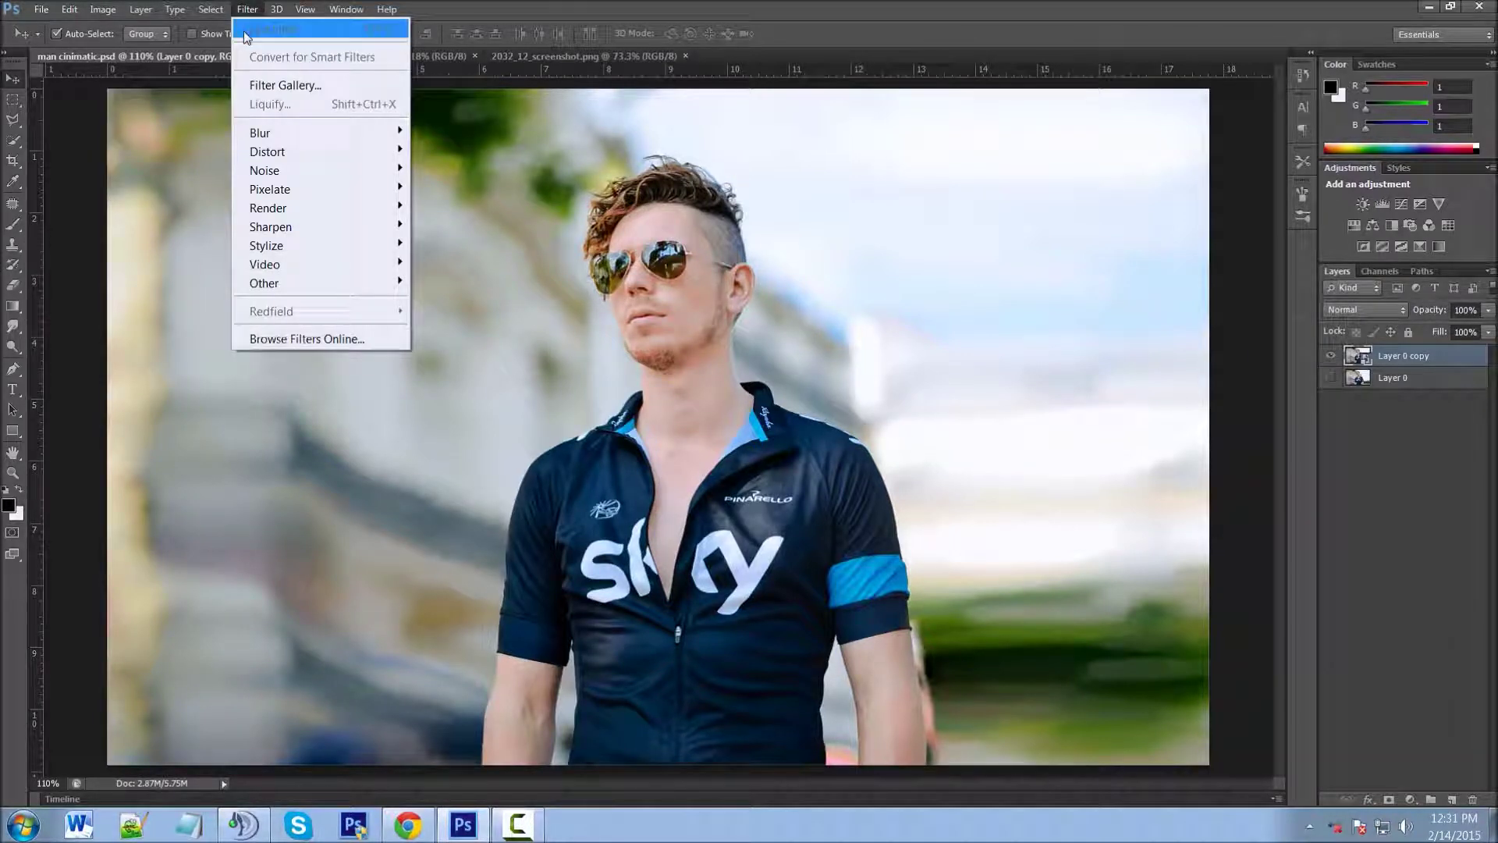
# Apply Smart Sharpen to Layer 0 copy at about 104% amount and 5.2 px radius.
pyautogui.moveTo(288, 227)
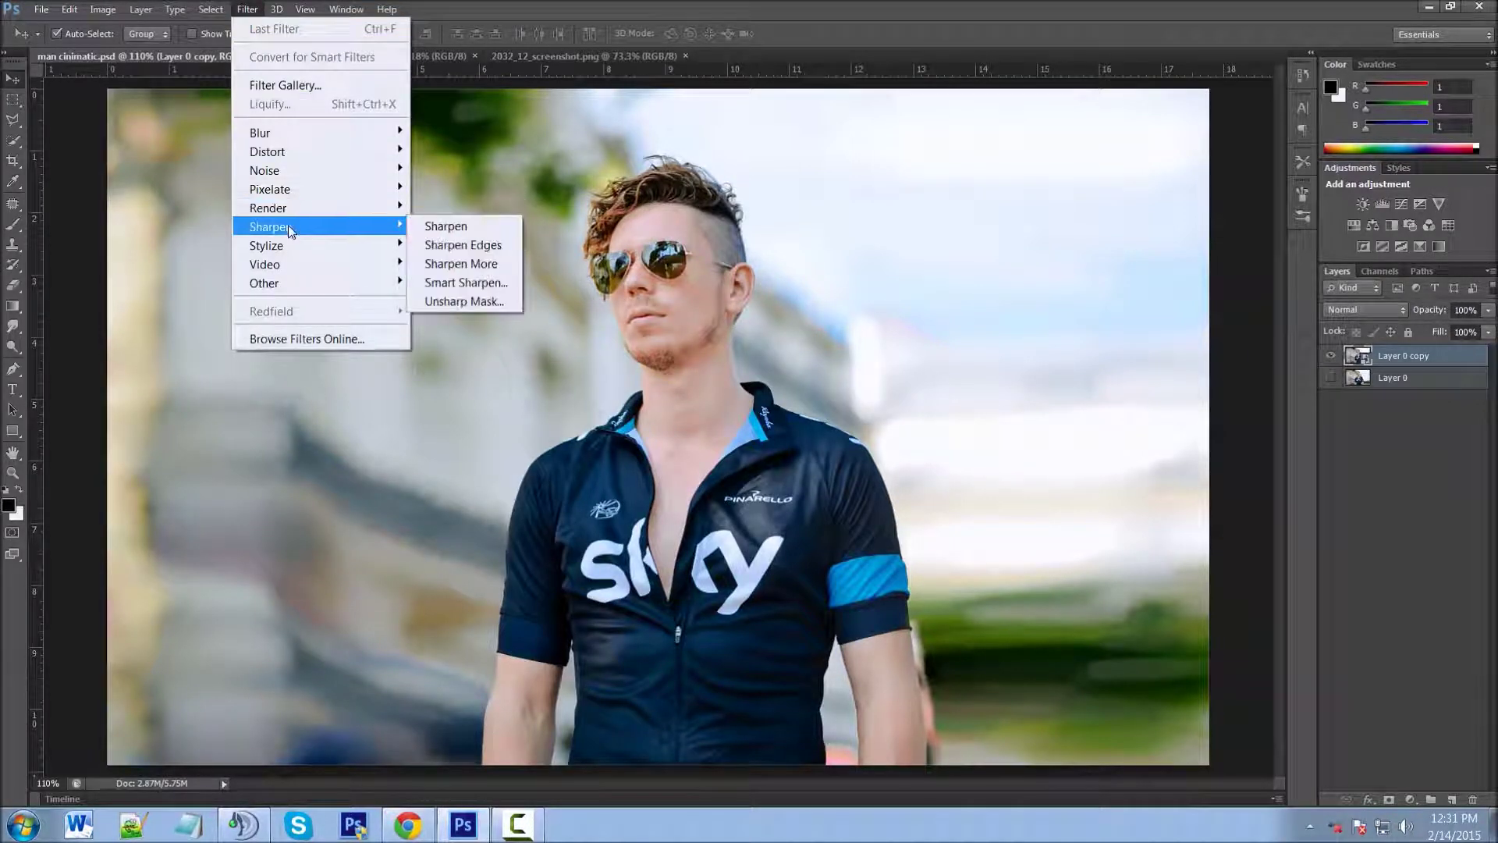
pyautogui.click(466, 287)
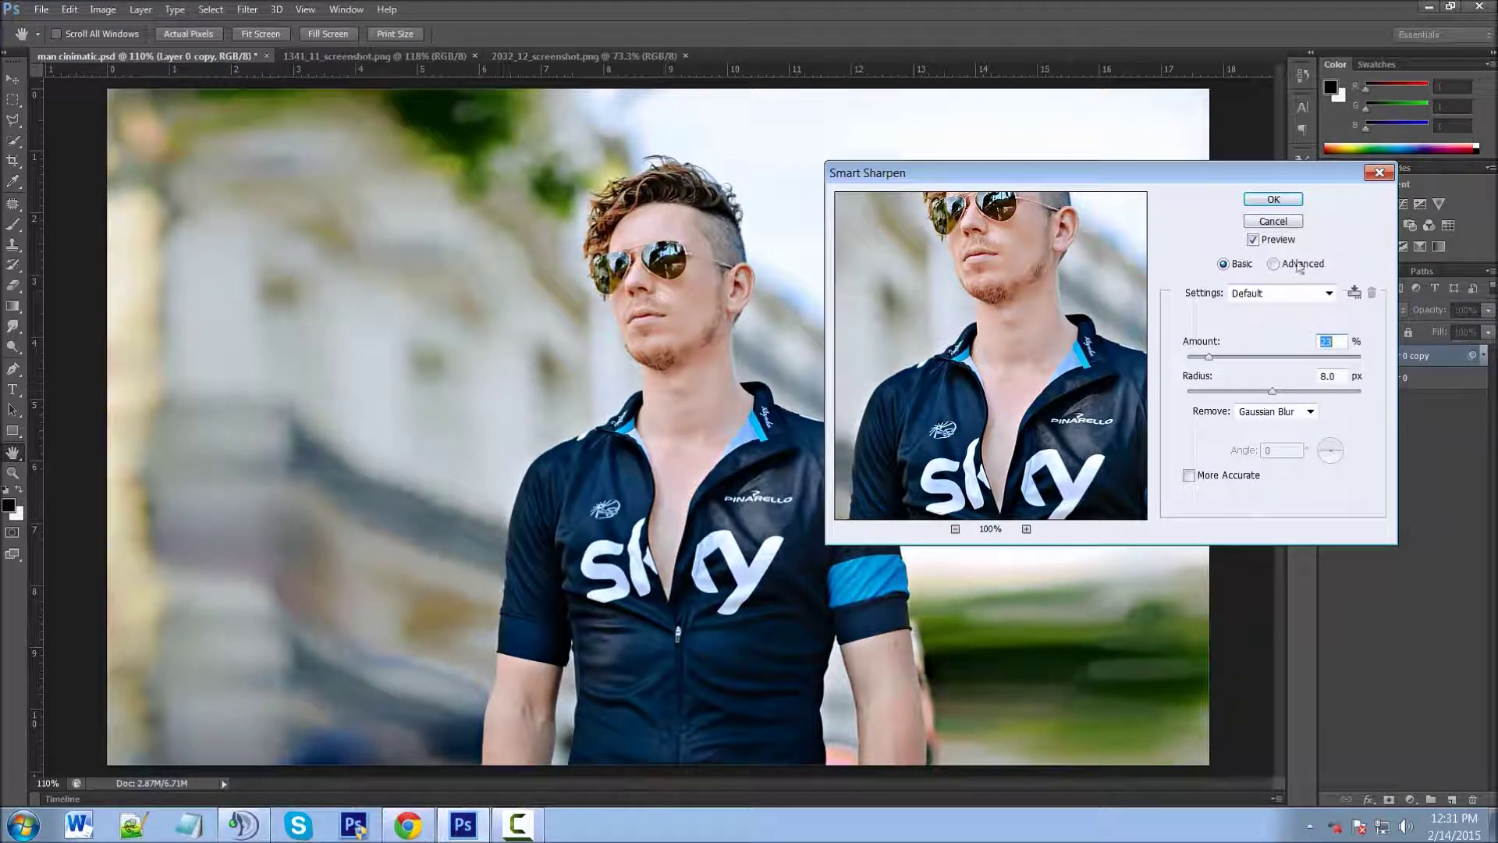
pyautogui.click(1254, 241)
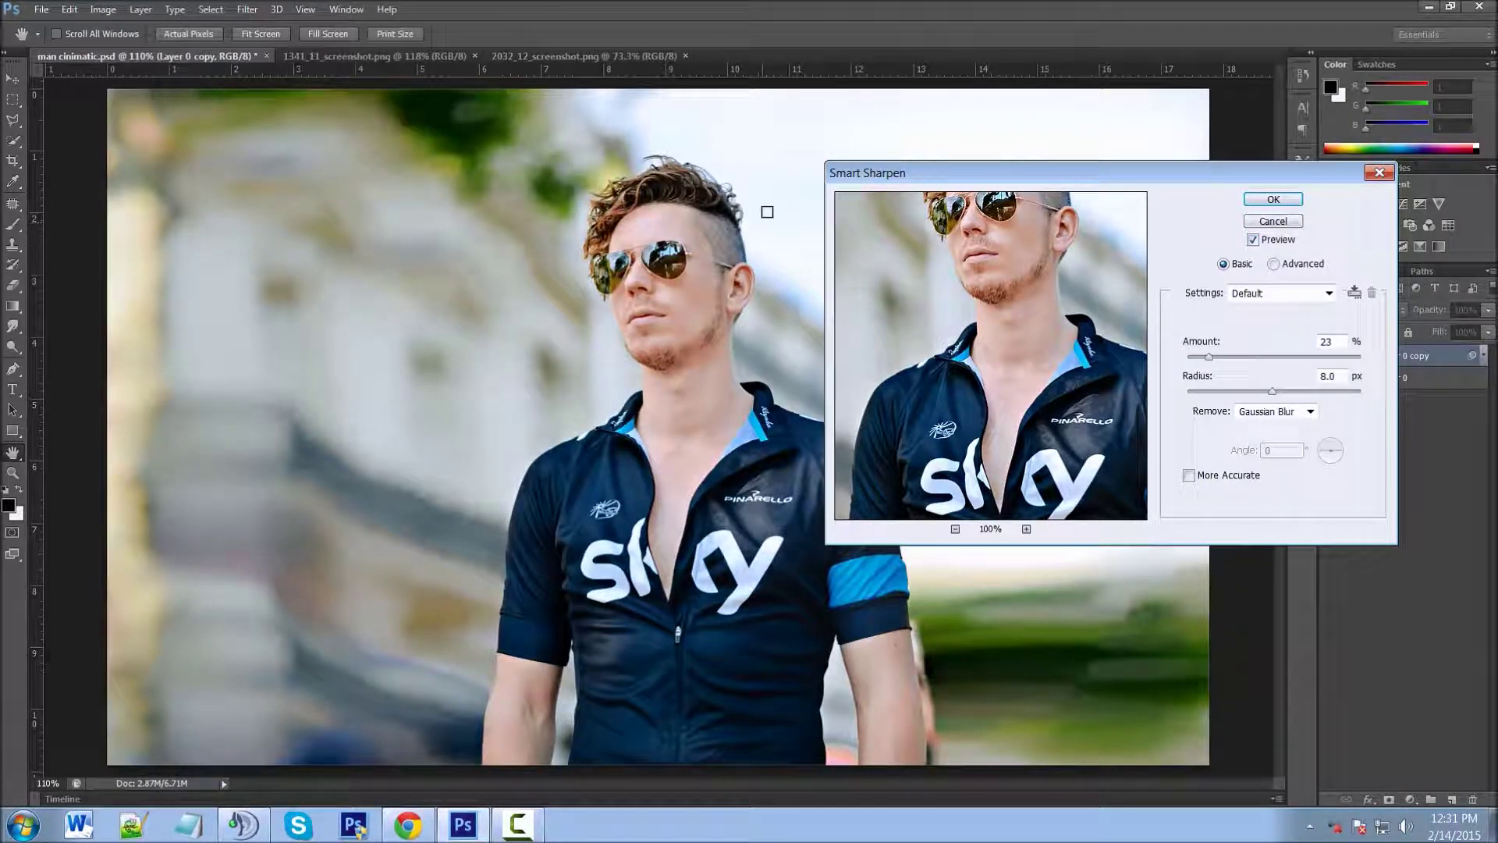
pyautogui.moveTo(1208, 357); pyautogui.dragTo(1331, 359)
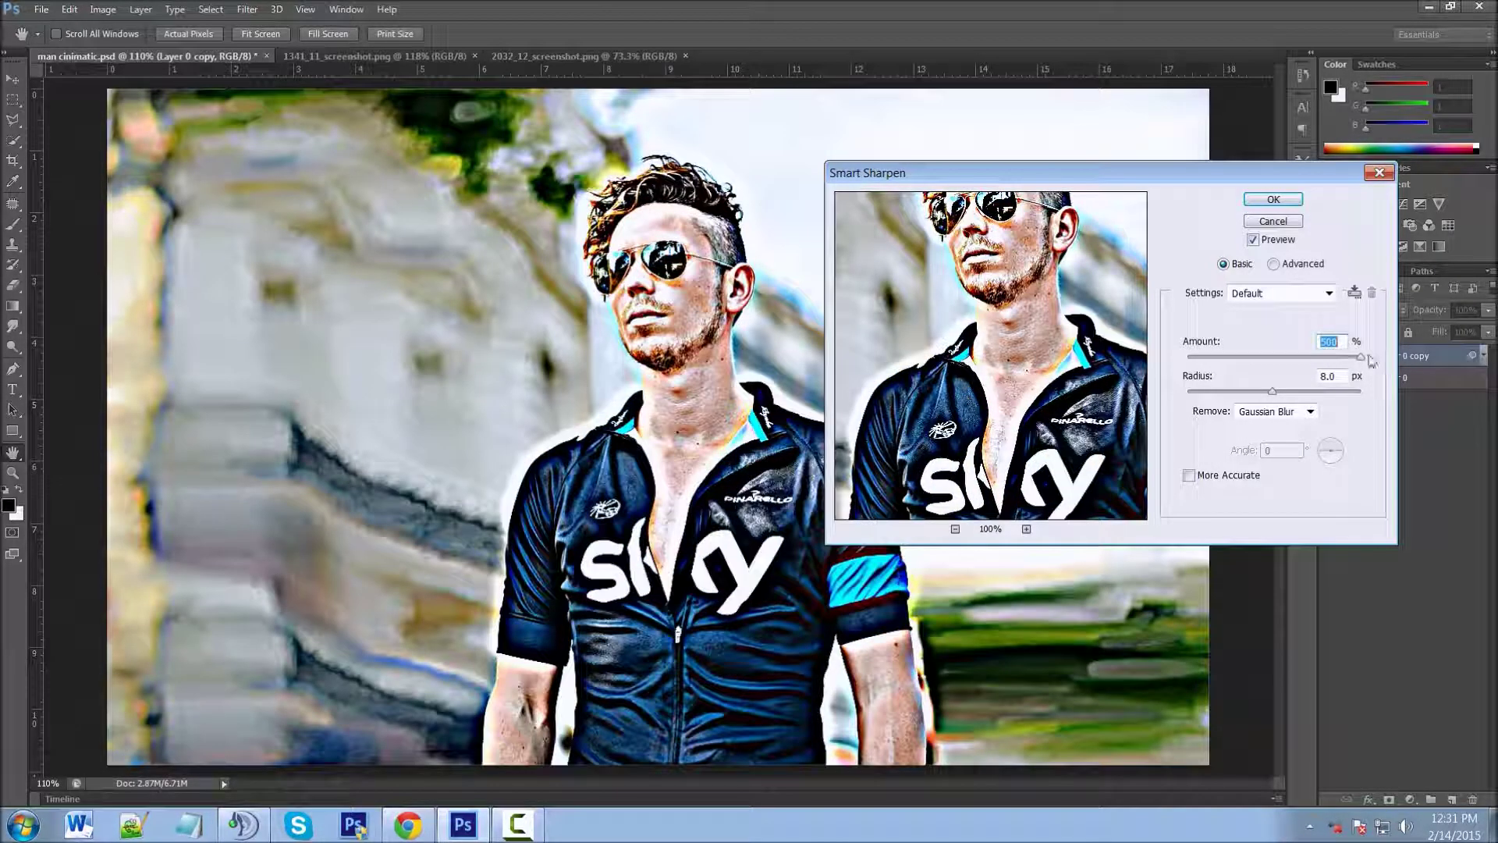
pyautogui.moveTo(1330, 361); pyautogui.dragTo(1285, 363)
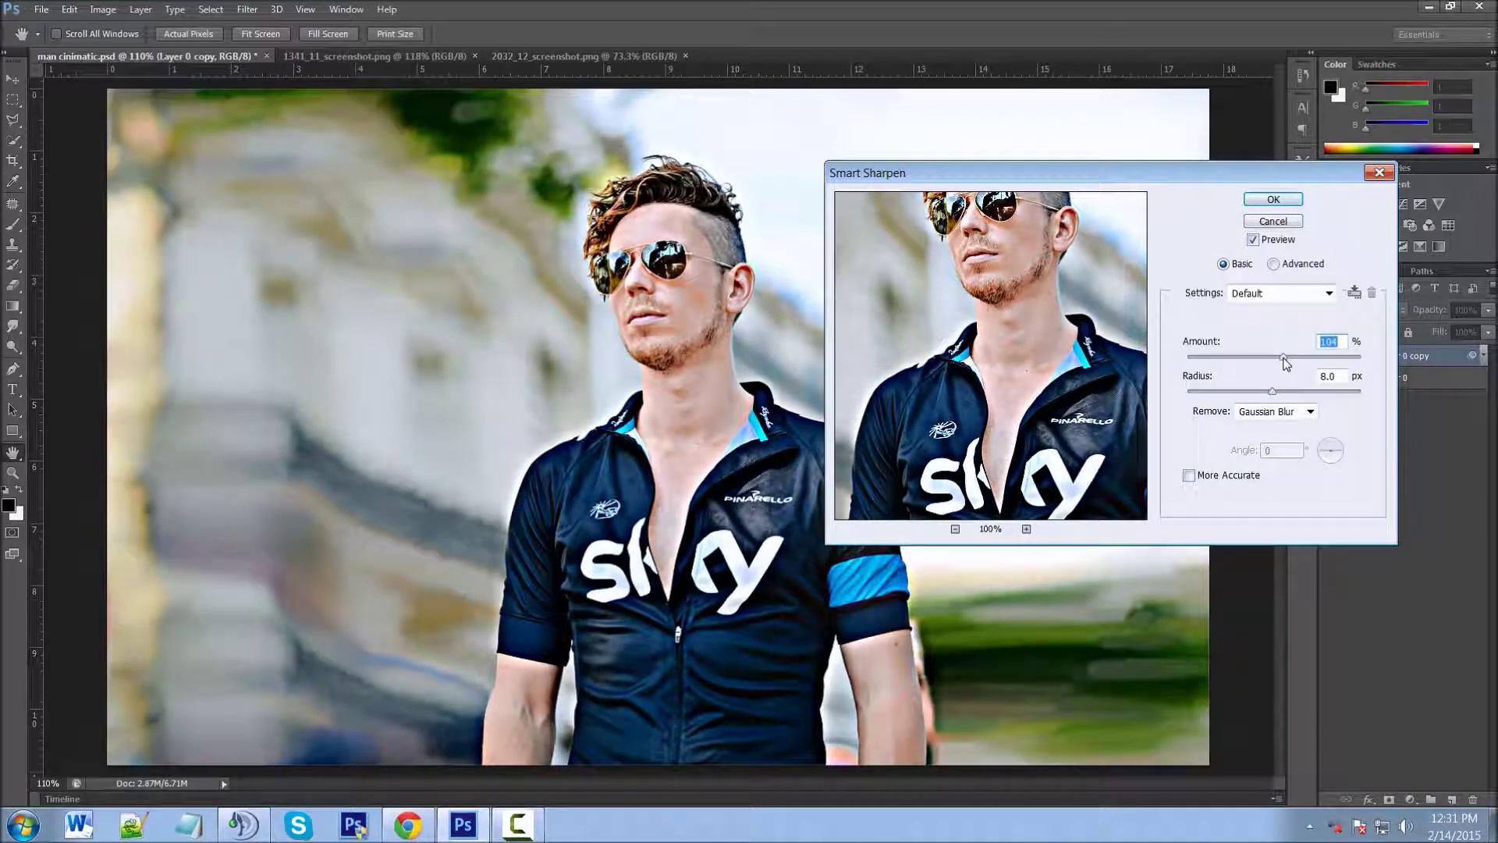
pyautogui.moveTo(1272, 390)
pyautogui.mouseDown()
pyautogui.moveTo(1236, 397)
pyautogui.moveTo(1262, 397)
pyautogui.mouseUp()
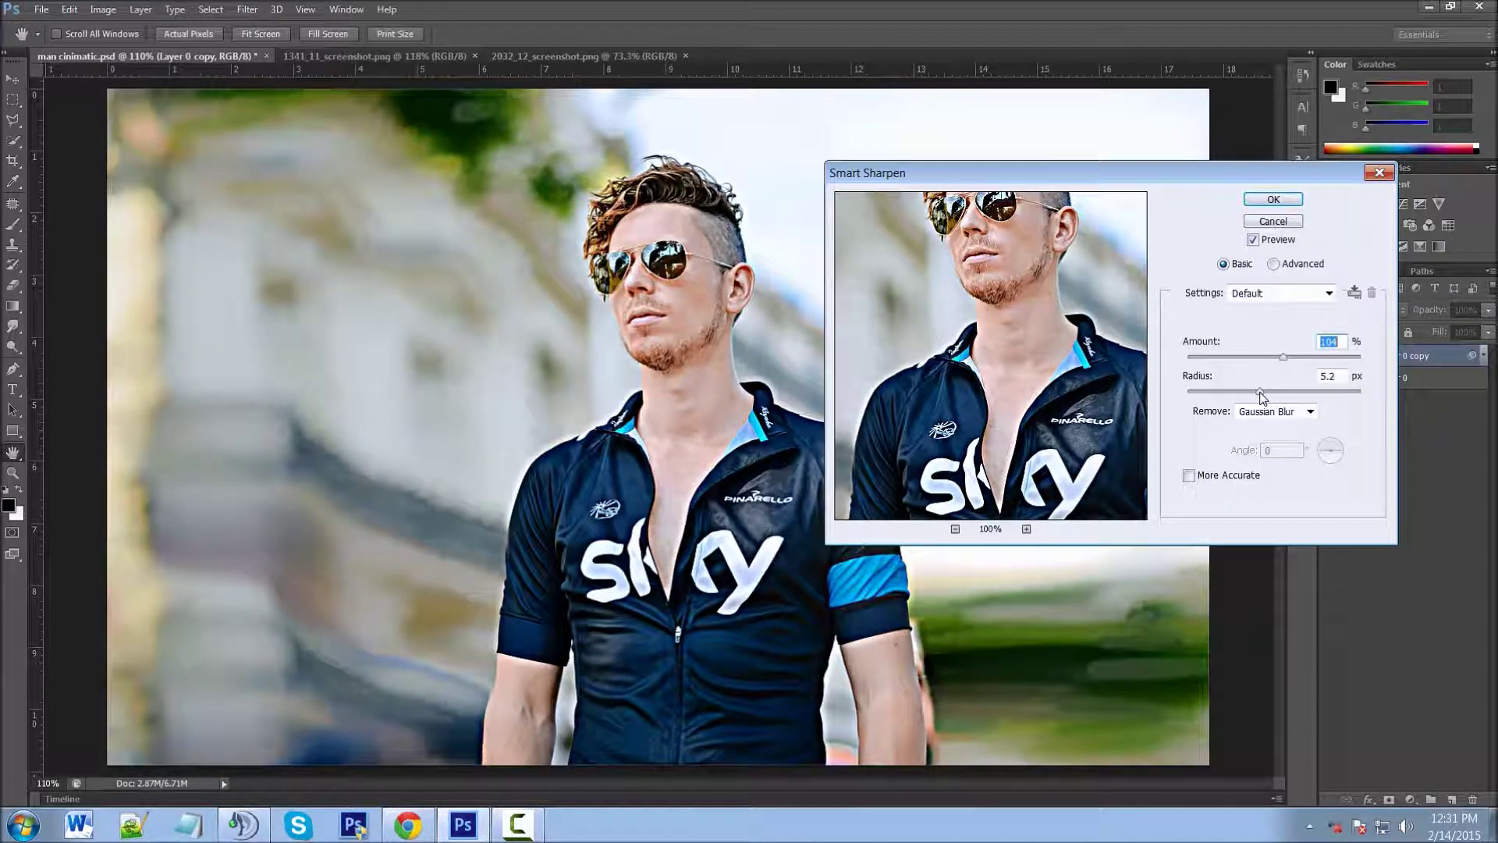
pyautogui.press('Tab')
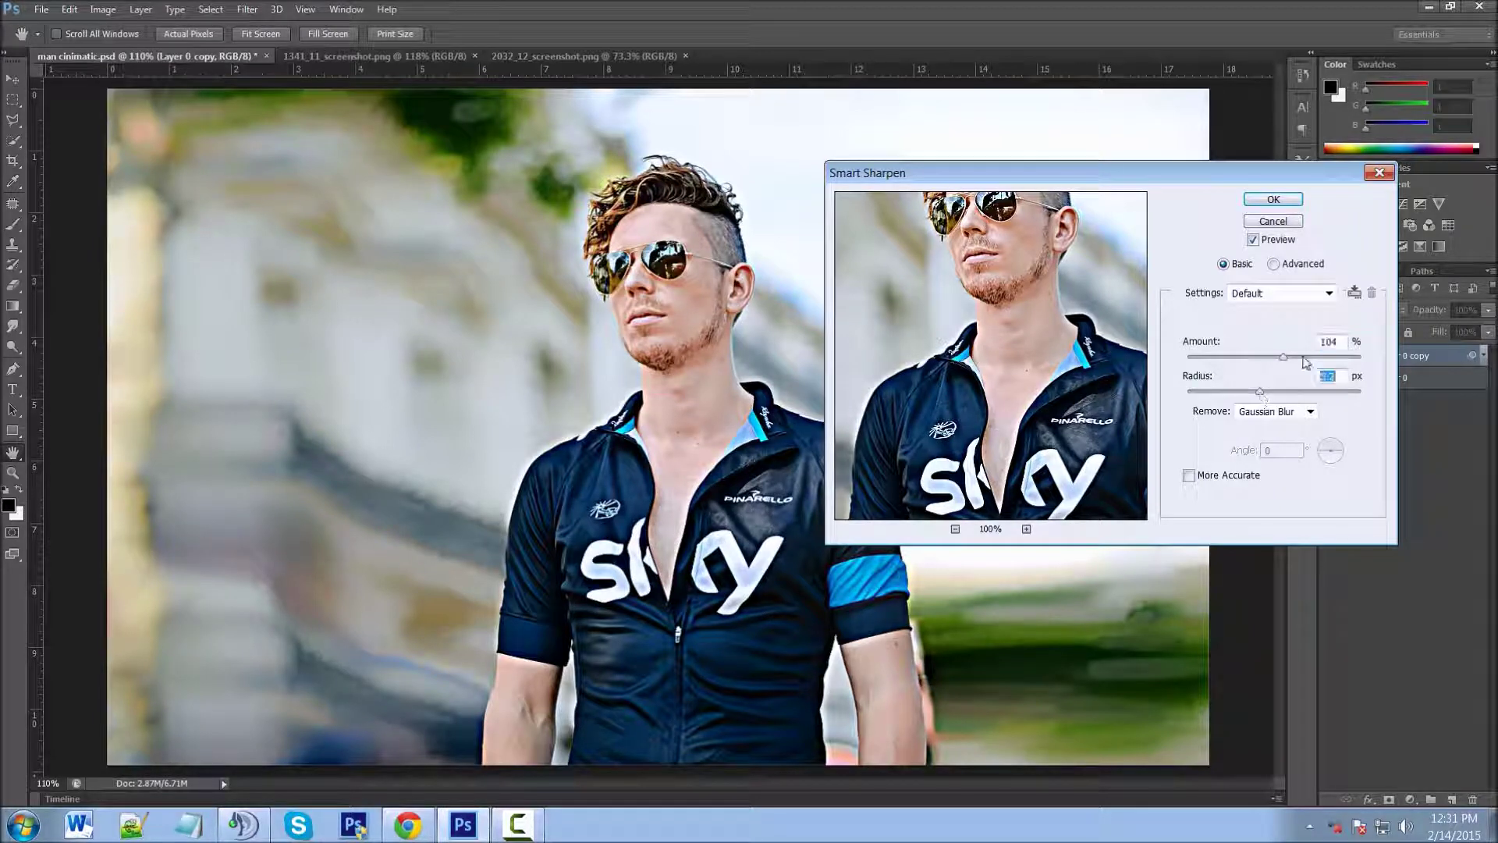
pyautogui.click(1269, 201)
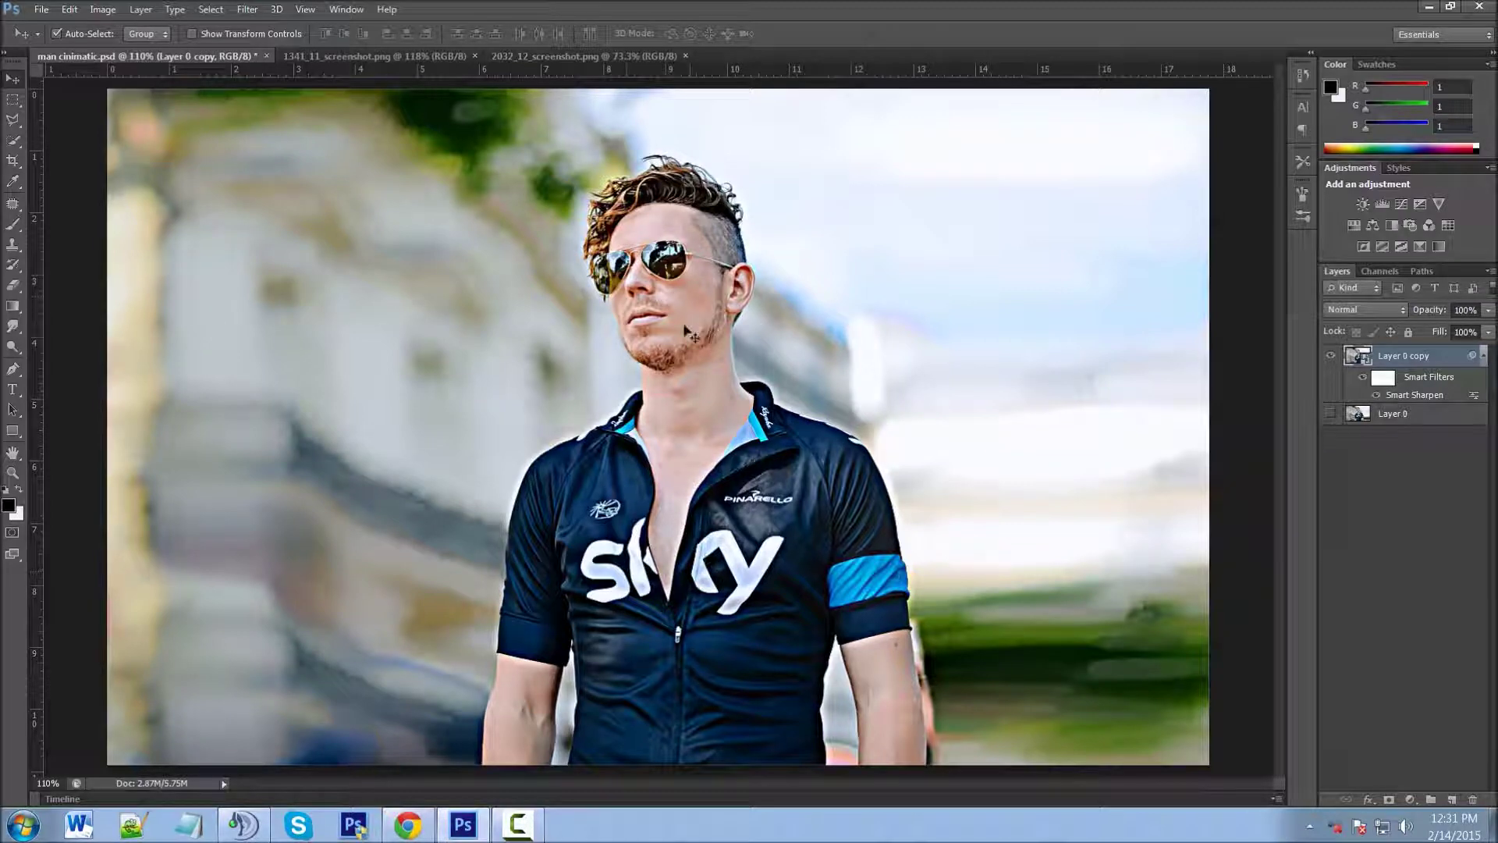
# Recheck the Smart Sharpen settings without changes and collapse the smart filter rows.
pyautogui.doubleClick(1414, 396)
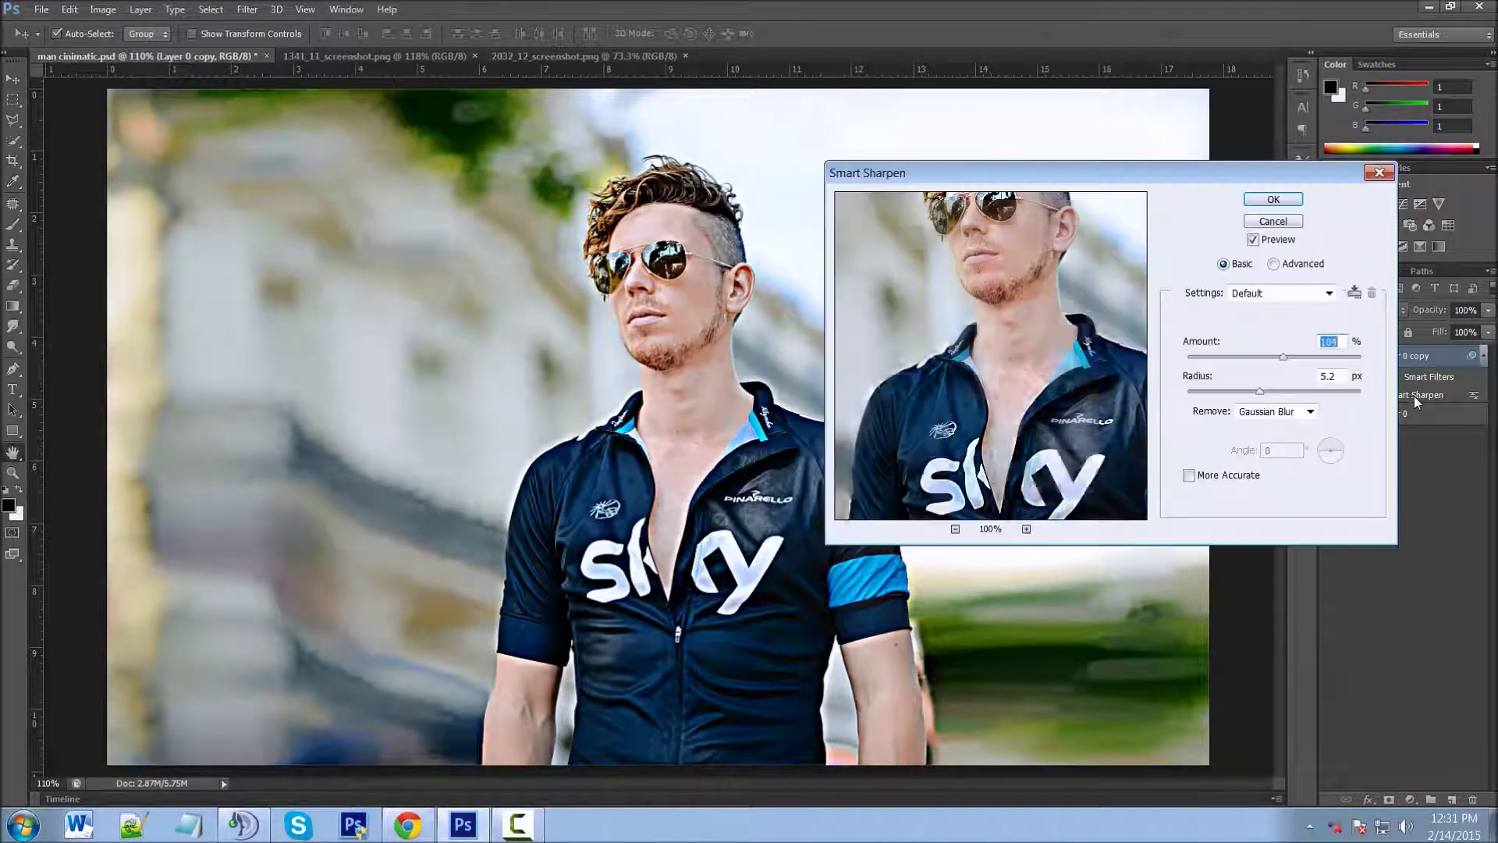
pyautogui.click(1274, 221)
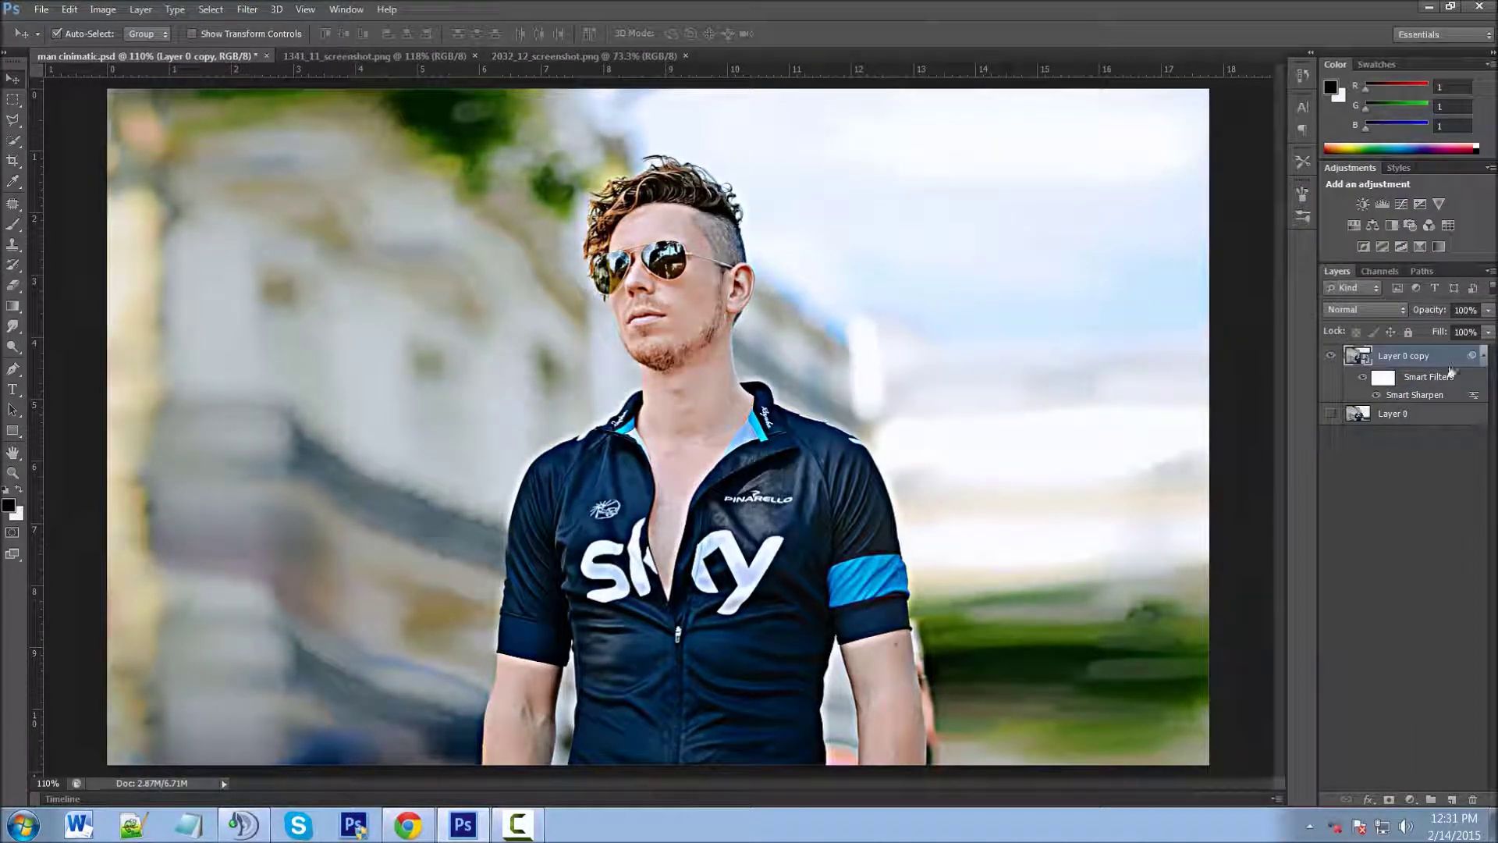
pyautogui.click(1482, 356)
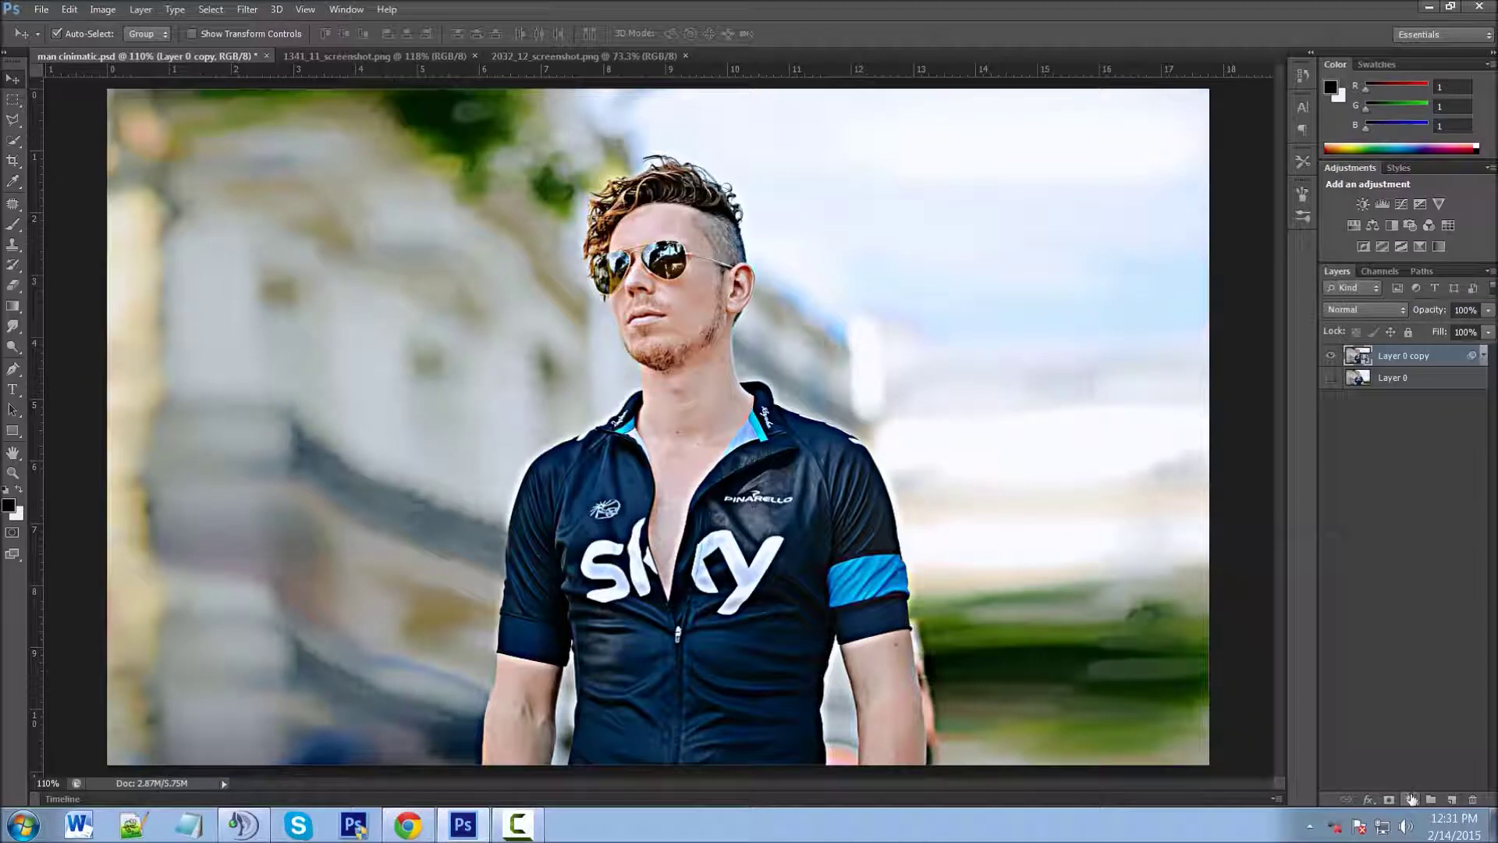
# Add a Curves adjustment layer and name it 'dark'.
pyautogui.click(1411, 799)
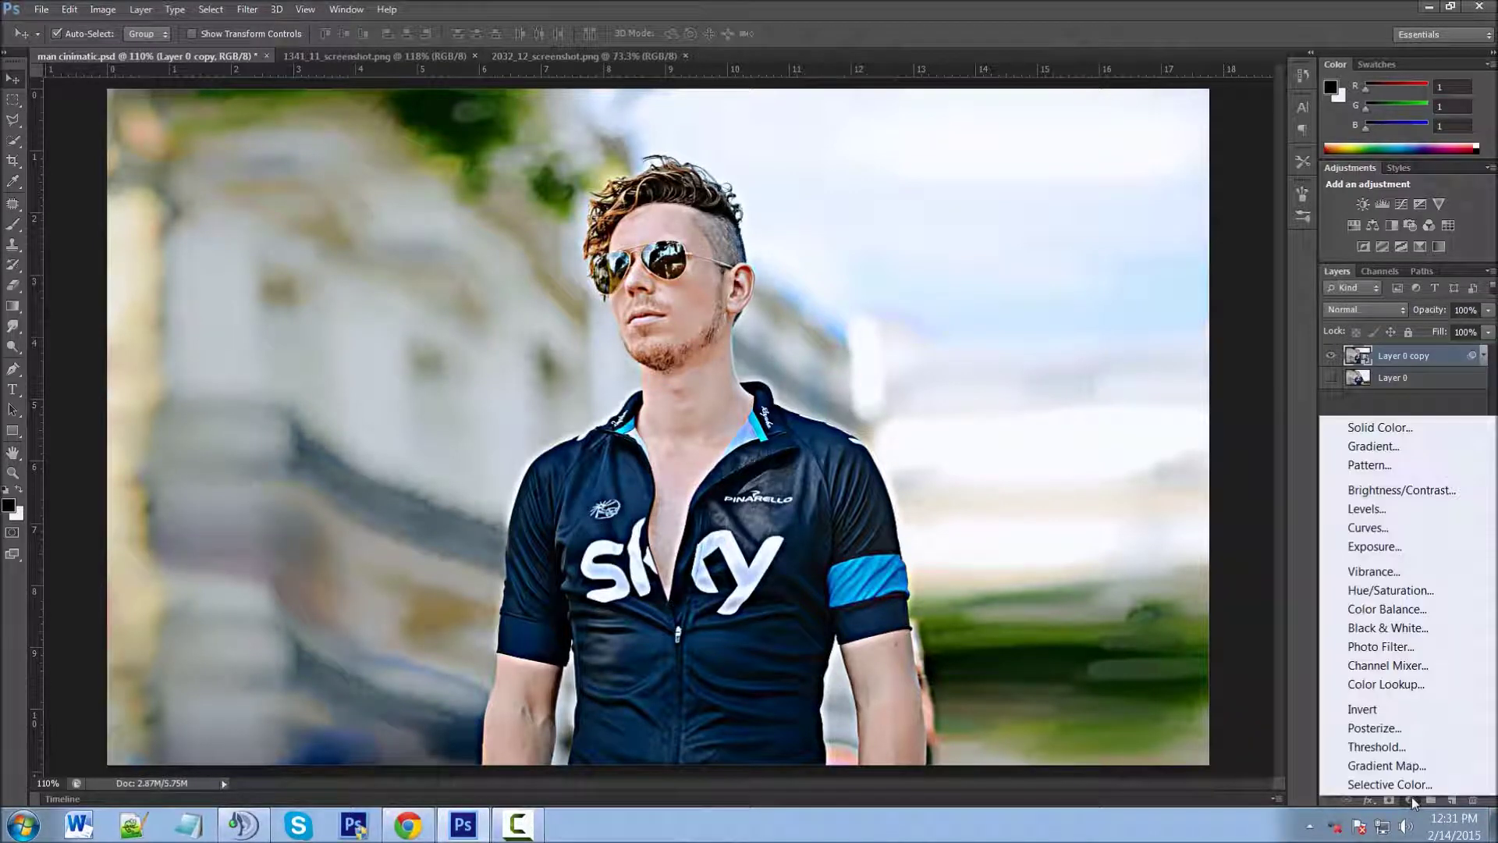
pyautogui.click(1375, 528)
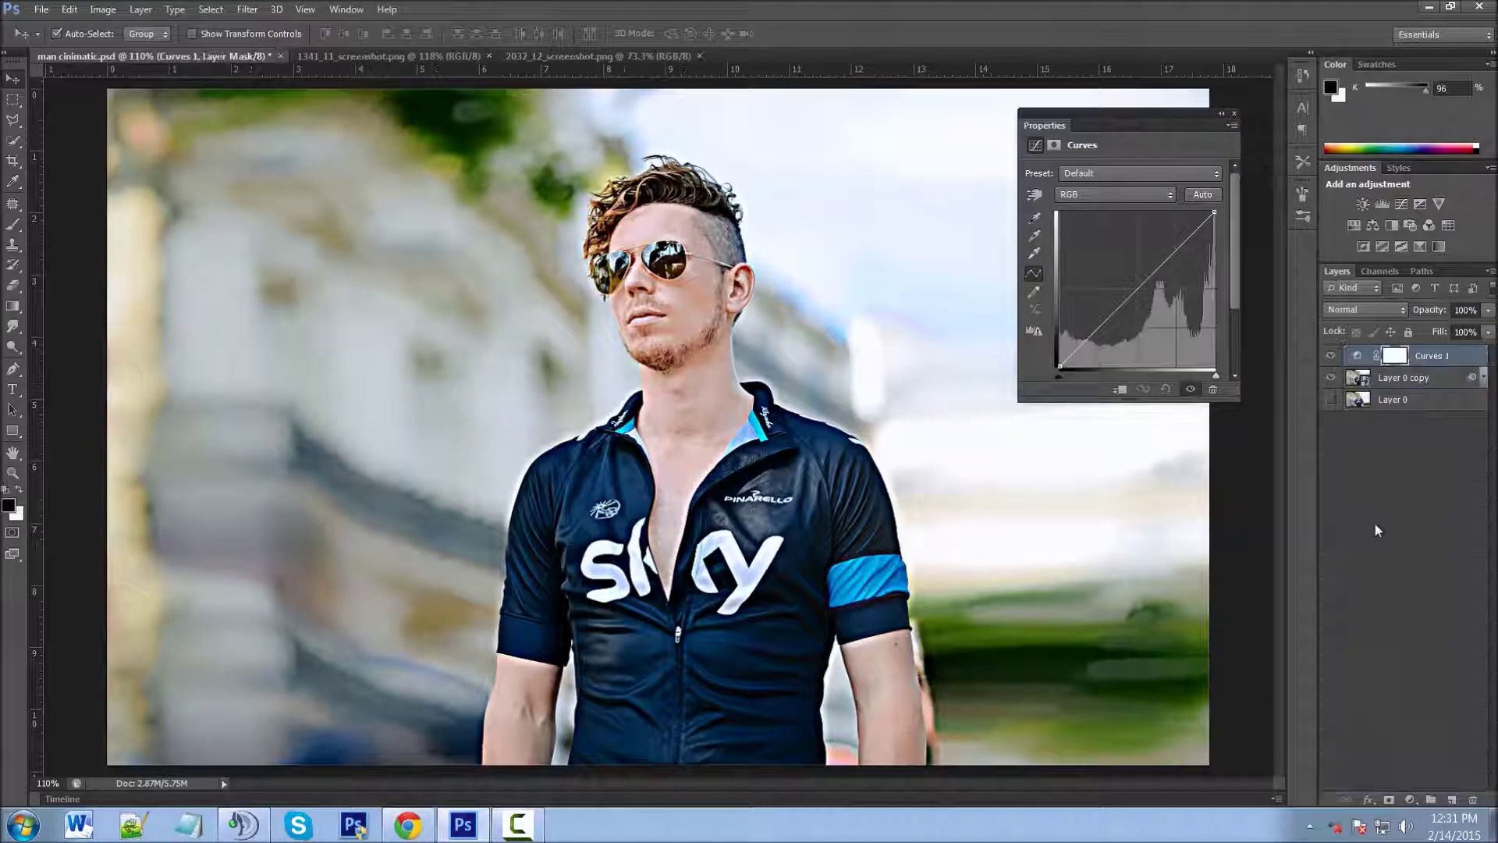
pyautogui.doubleClick(1438, 356)
pyautogui.write('dark')
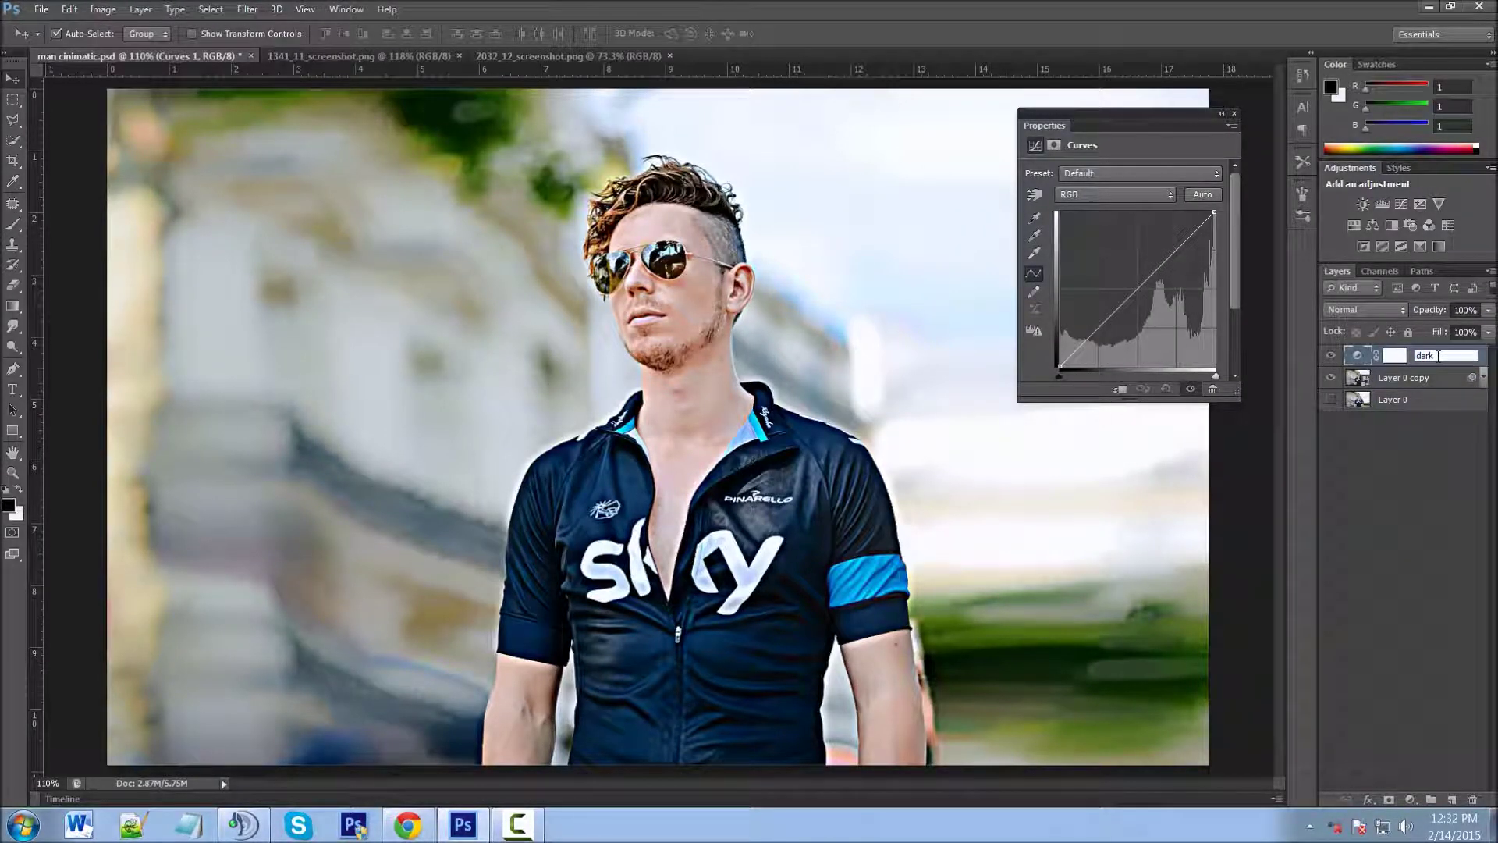
pyautogui.press('Return')
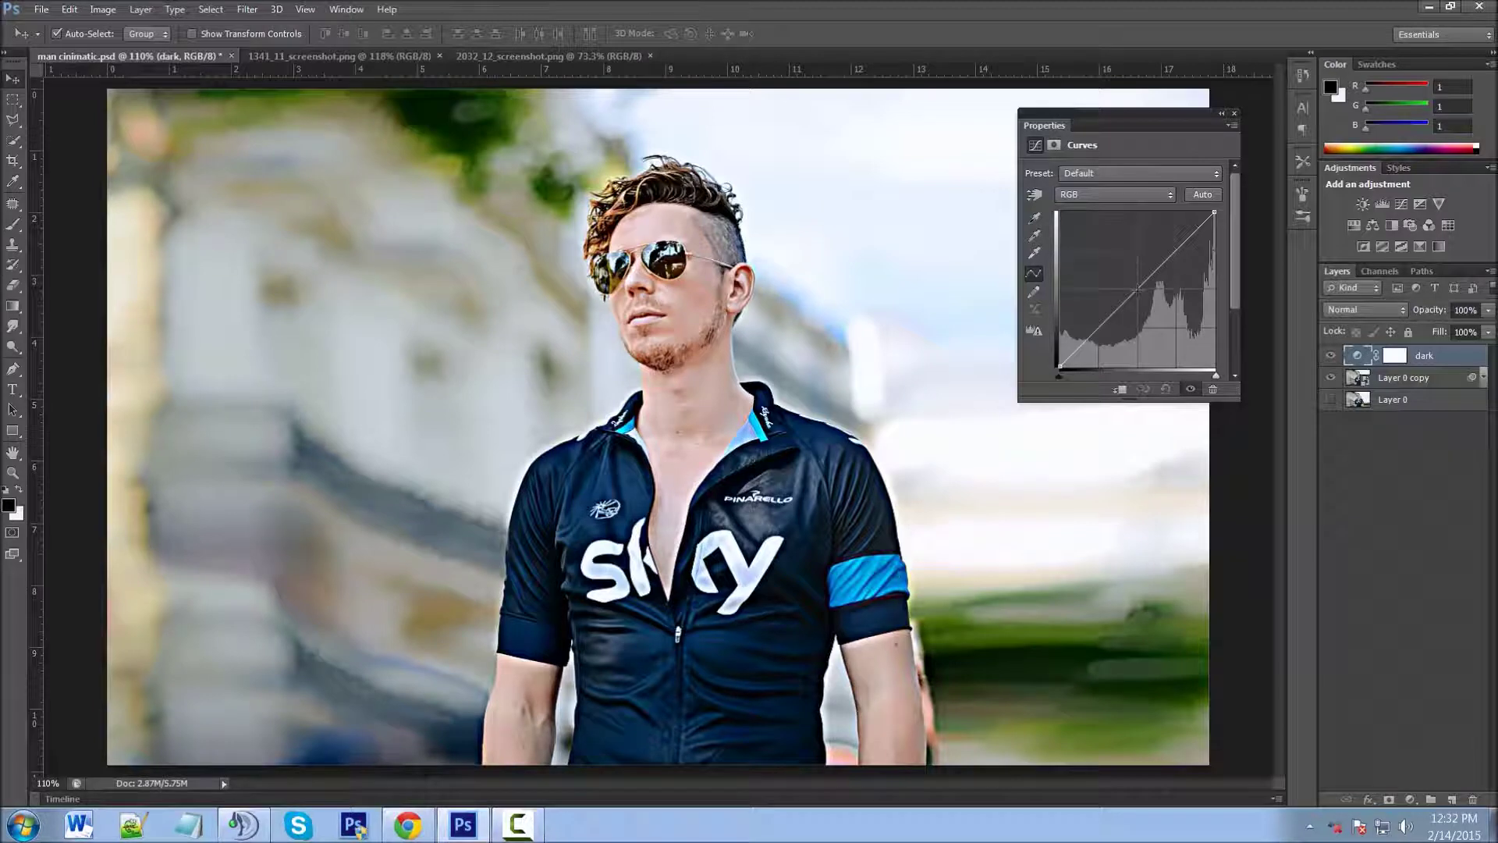
# Bend the dark curve downward to deepen shadows and contrast.
pyautogui.moveTo(1137, 289); pyautogui.dragTo(1160, 305)
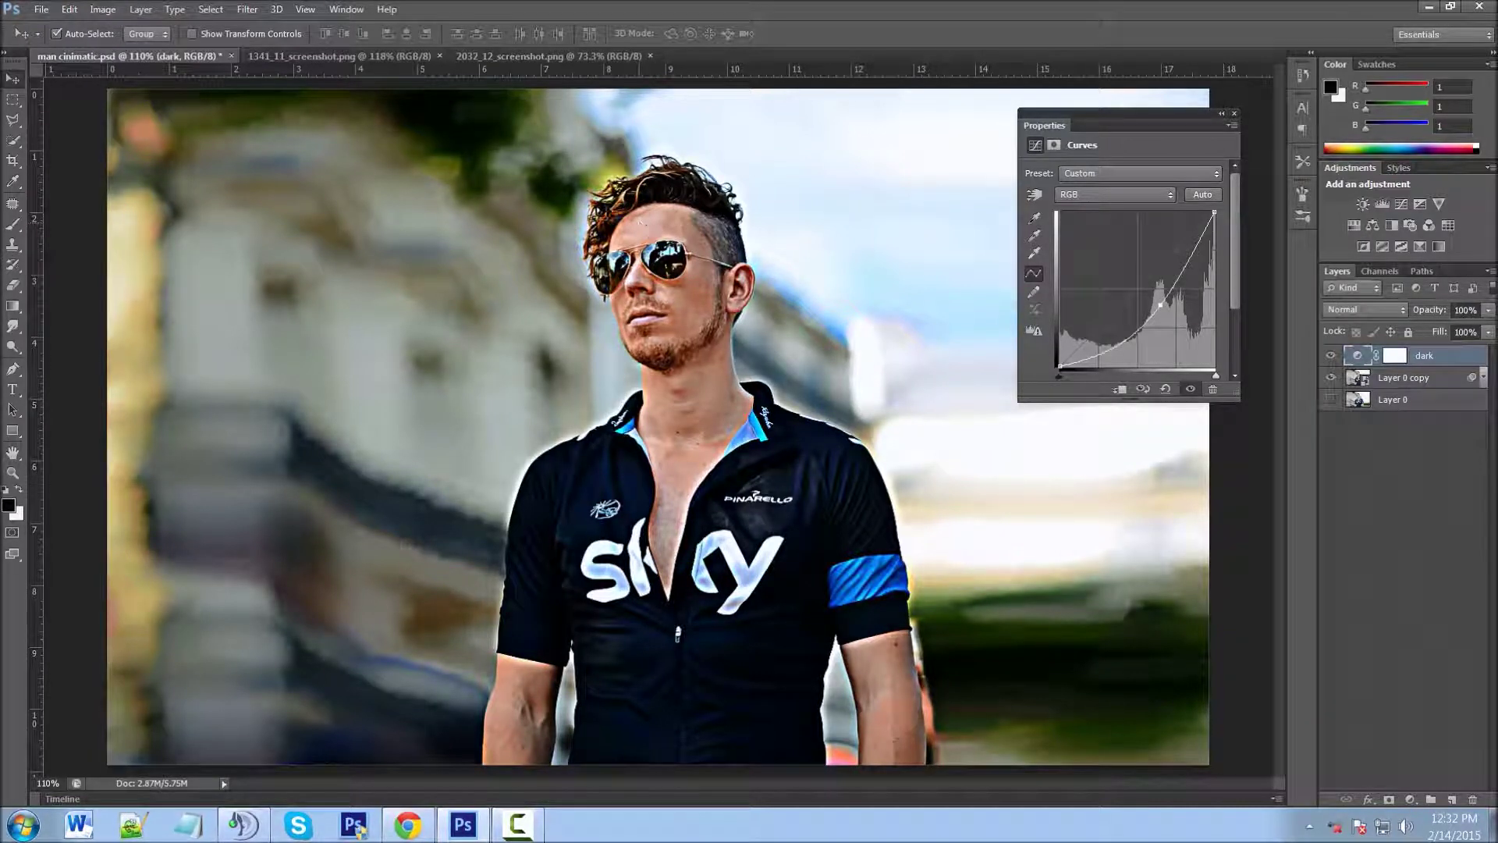
pyautogui.click(1234, 114)
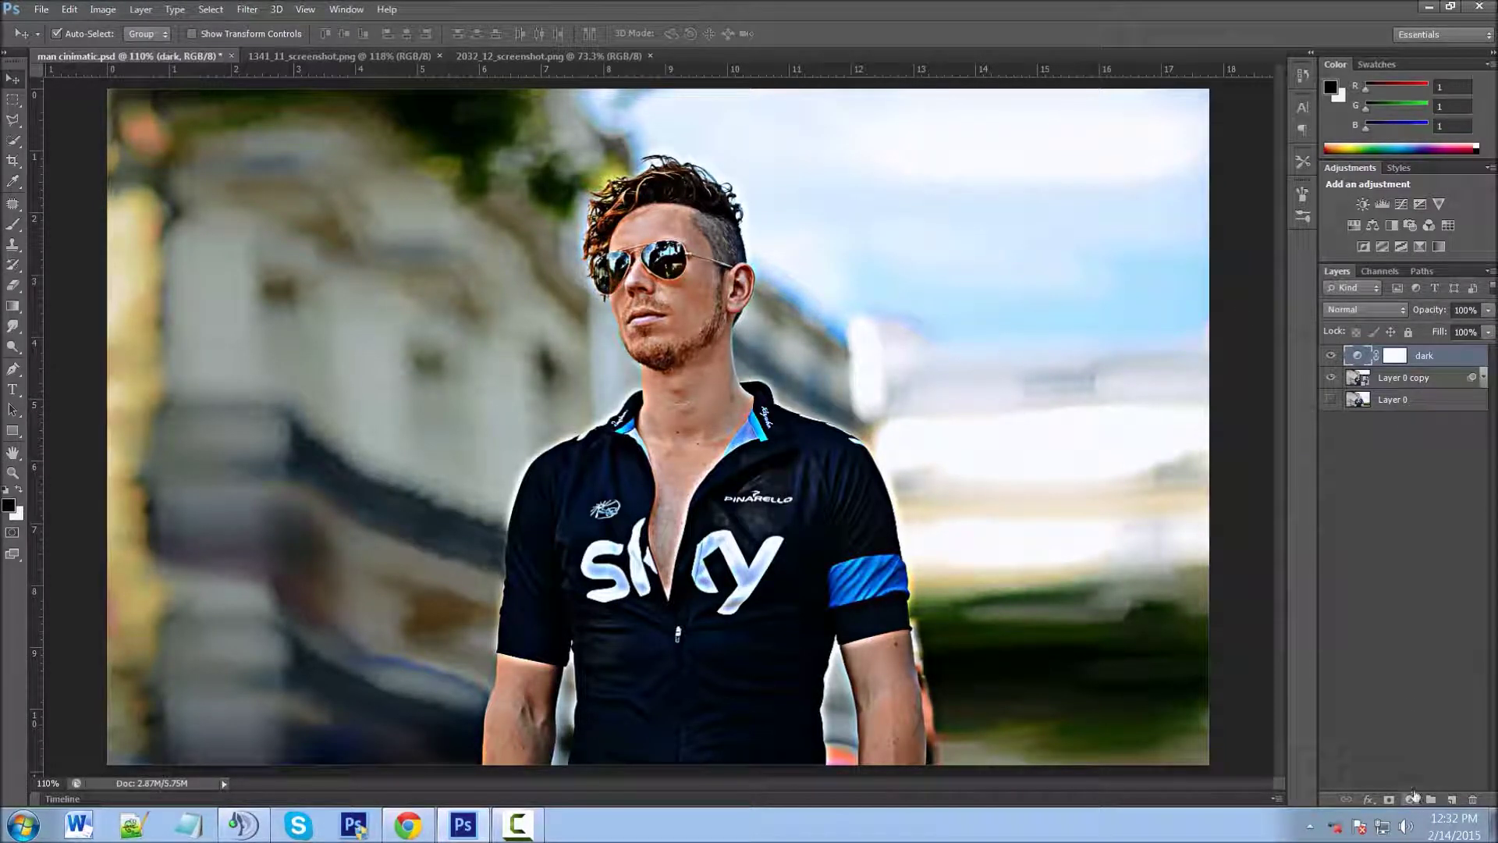
pyautogui.click(1409, 800)
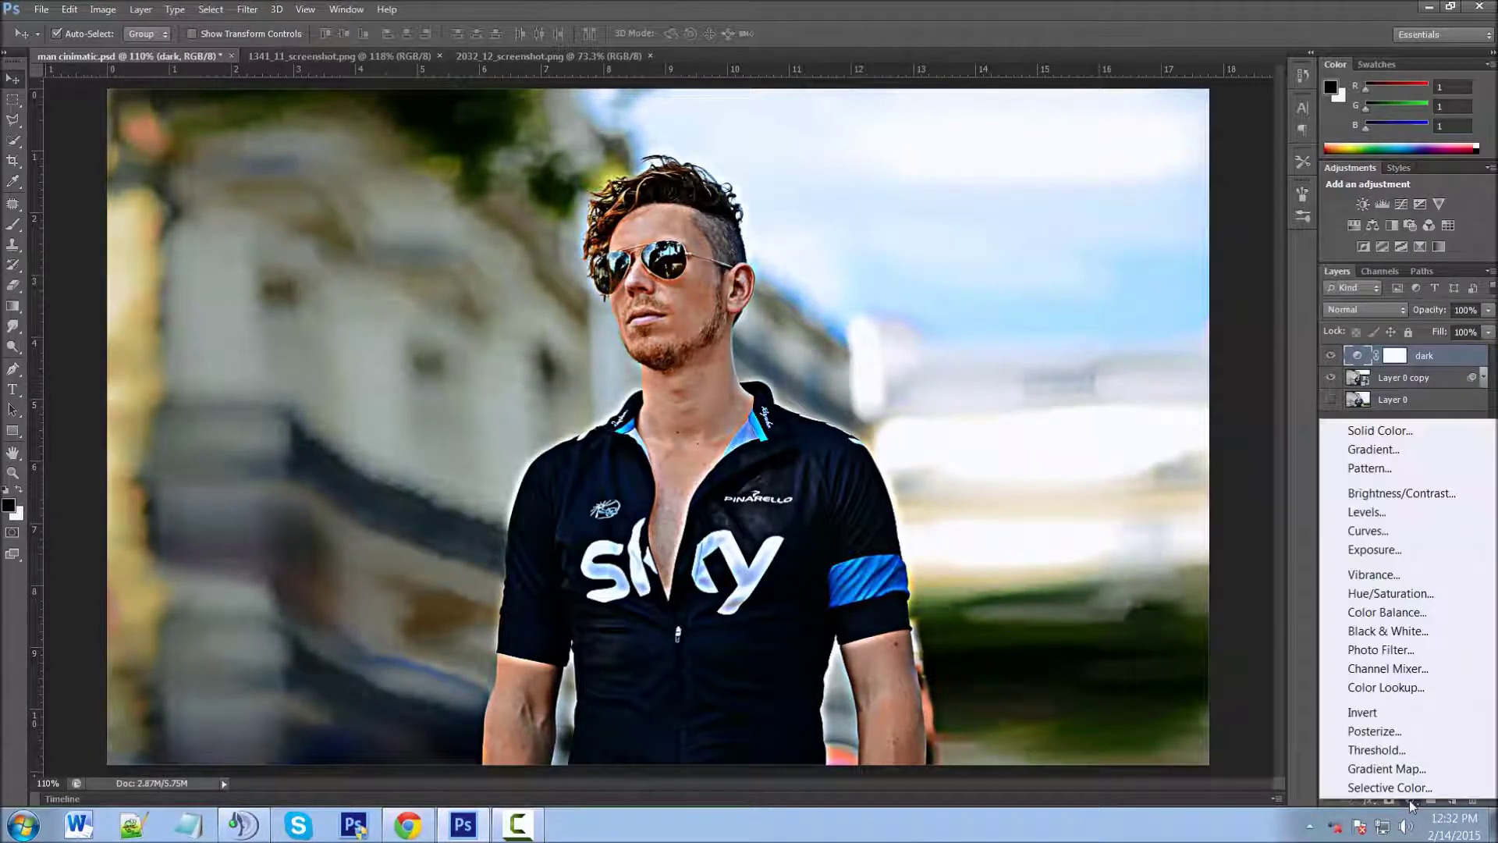
# Add a Curves layer named 'Lumi' set to Luminosity blend mode.
pyautogui.click(1367, 531)
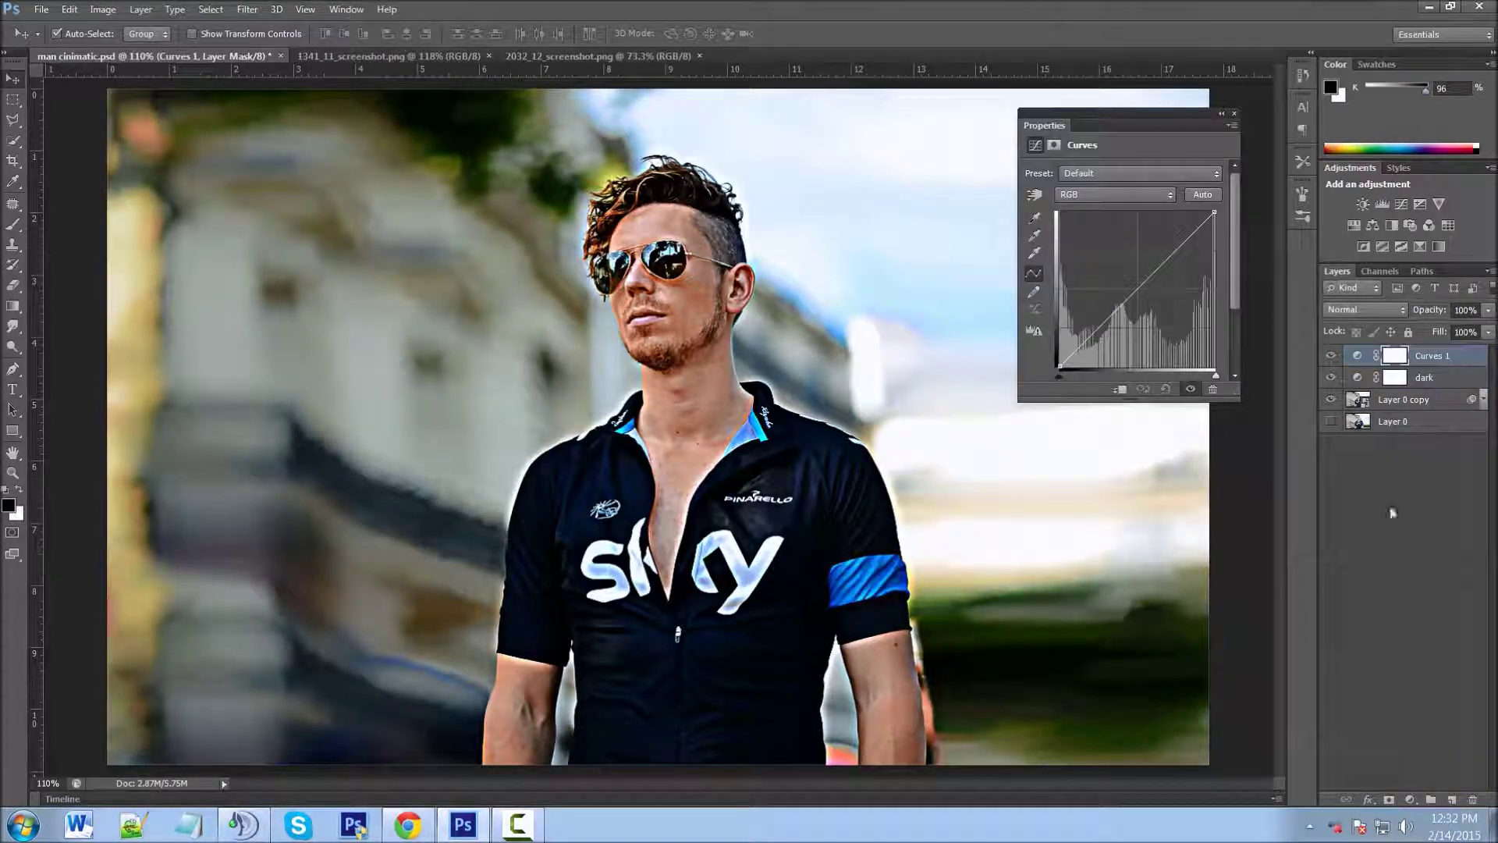
pyautogui.doubleClick(1430, 356)
pyautogui.write('L')
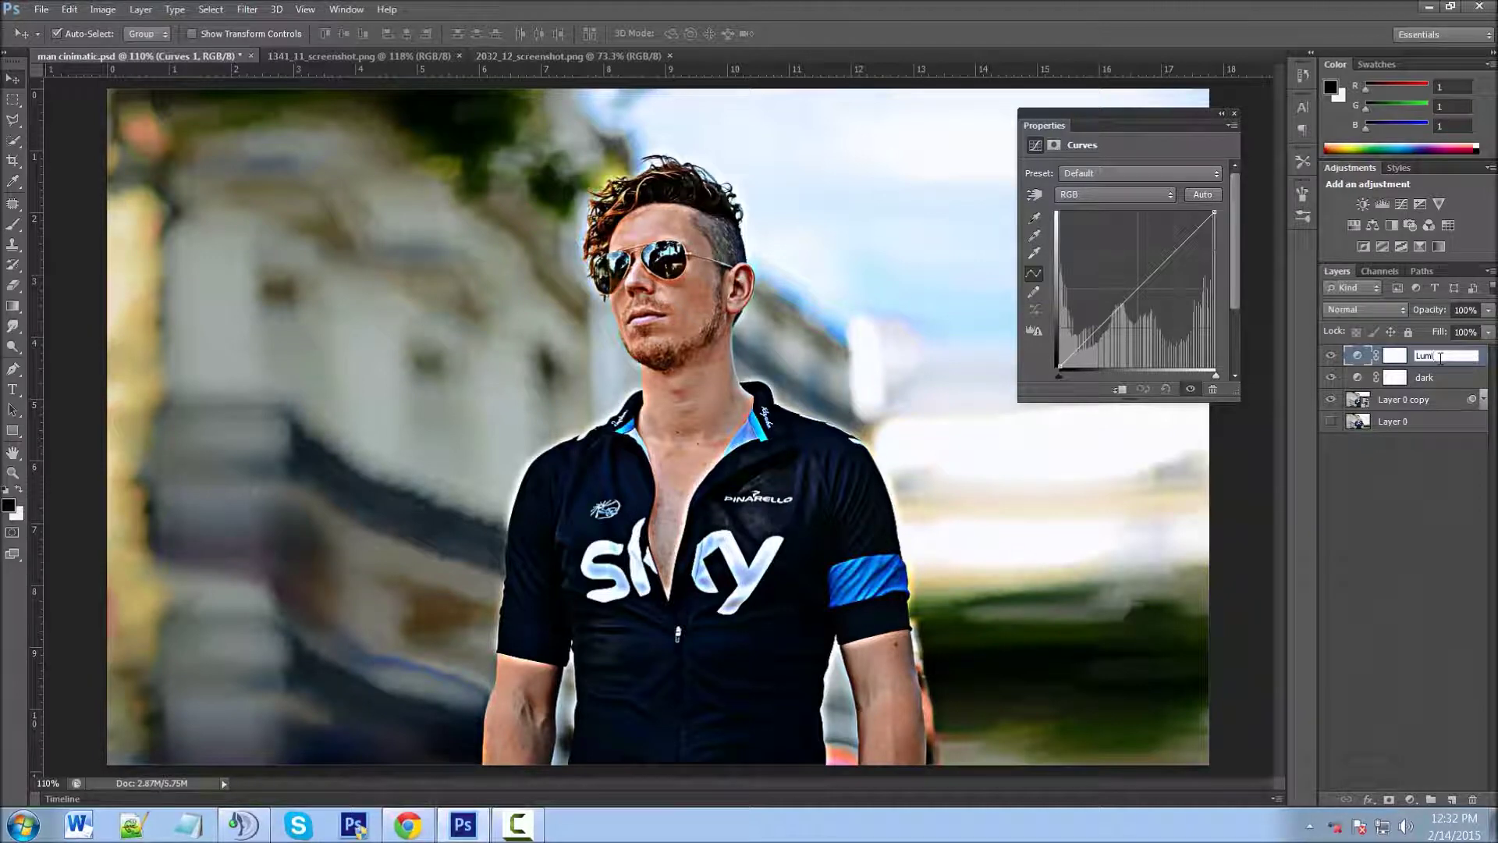
pyautogui.write('umi')
pyautogui.press('Return')
pyautogui.click(1356, 313)
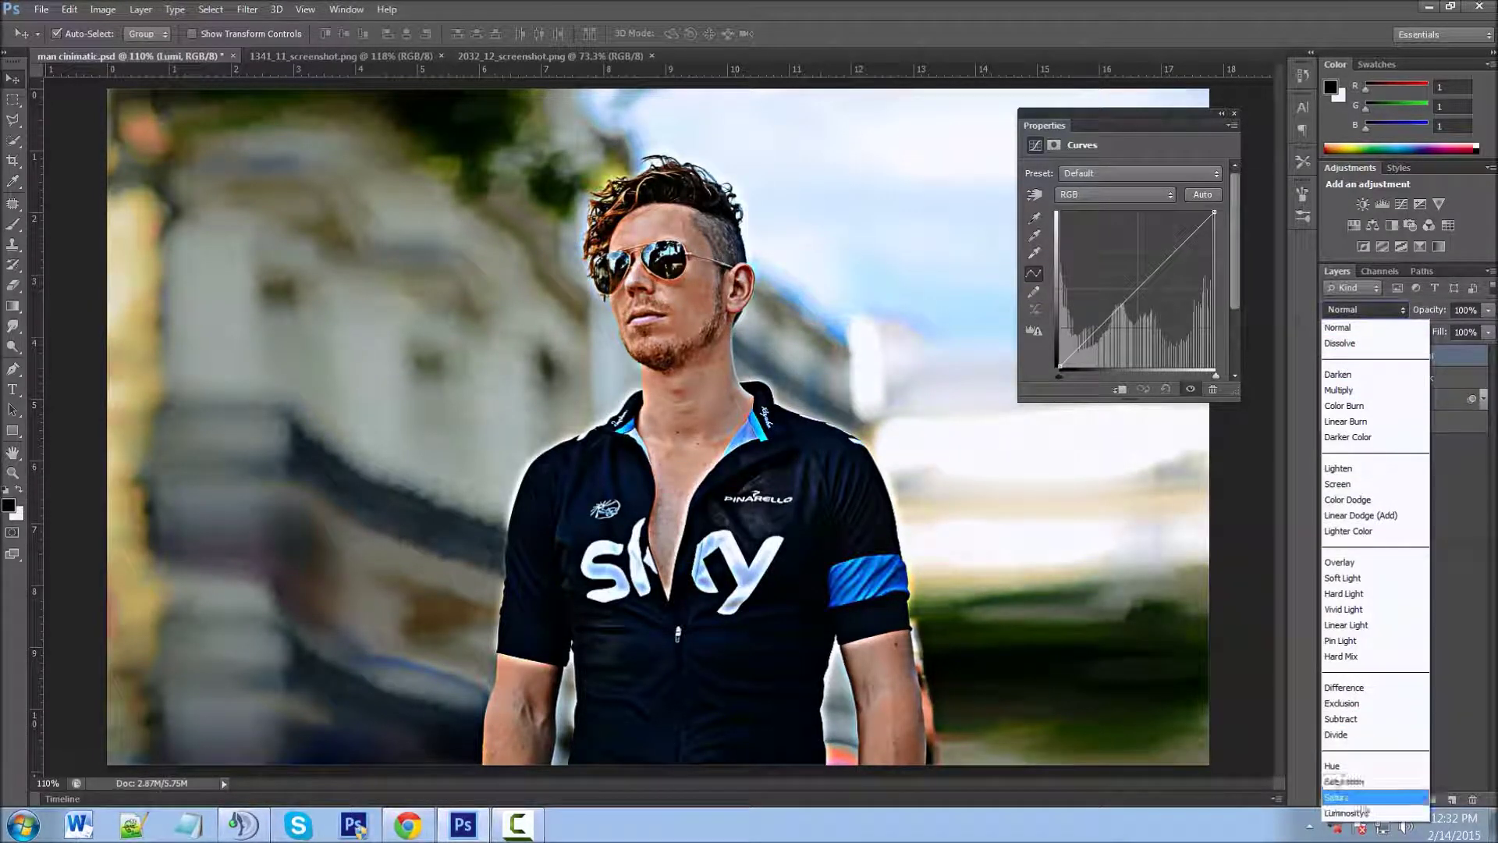
pyautogui.click(1360, 814)
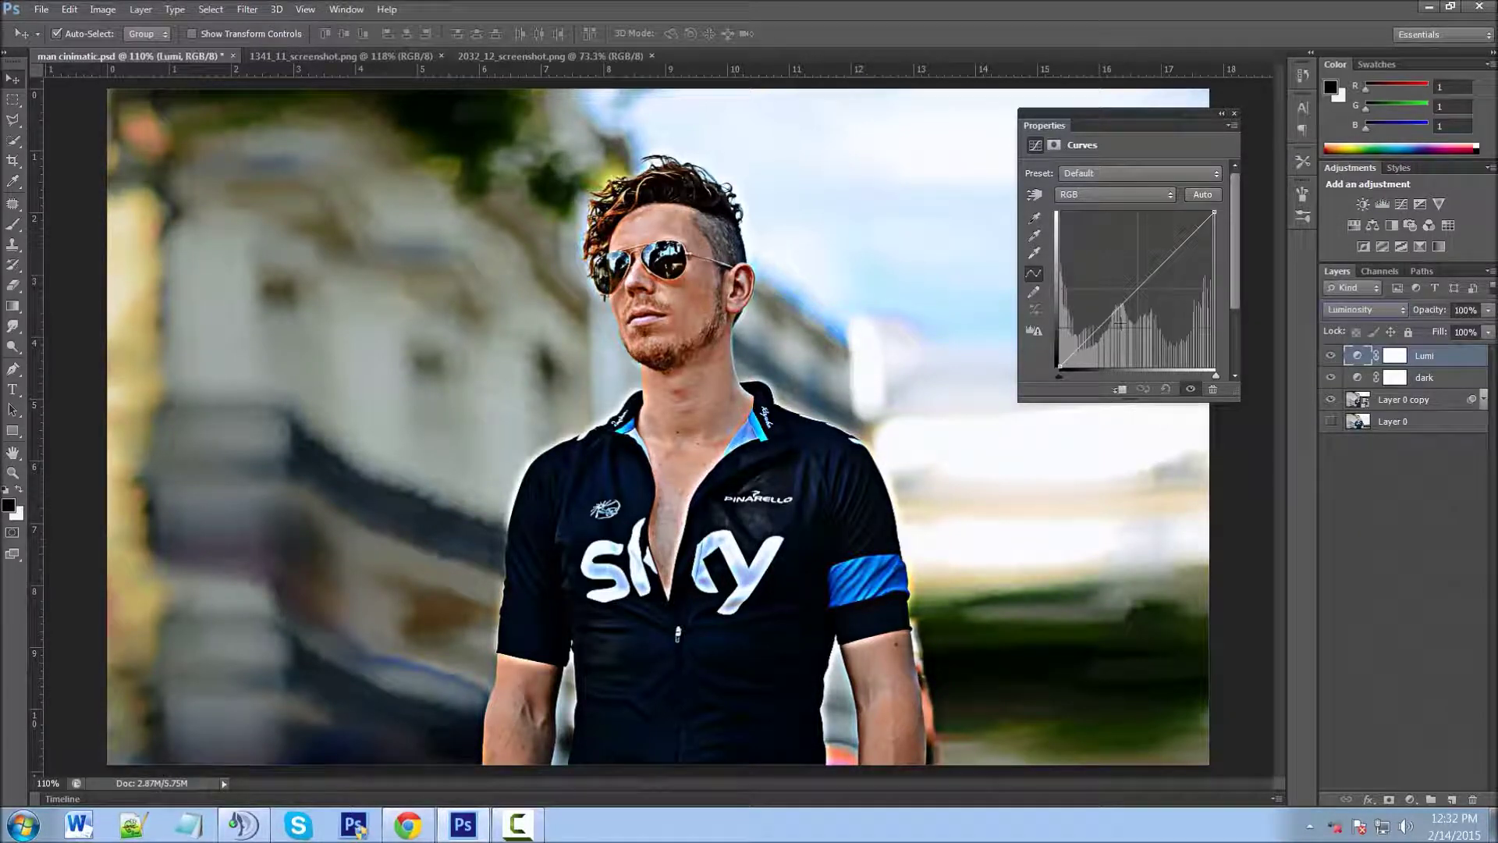
# Add a midtone point on the Lumi curve and pull it slightly darker.
pyautogui.moveTo(1151, 273); pyautogui.dragTo(1154, 295)
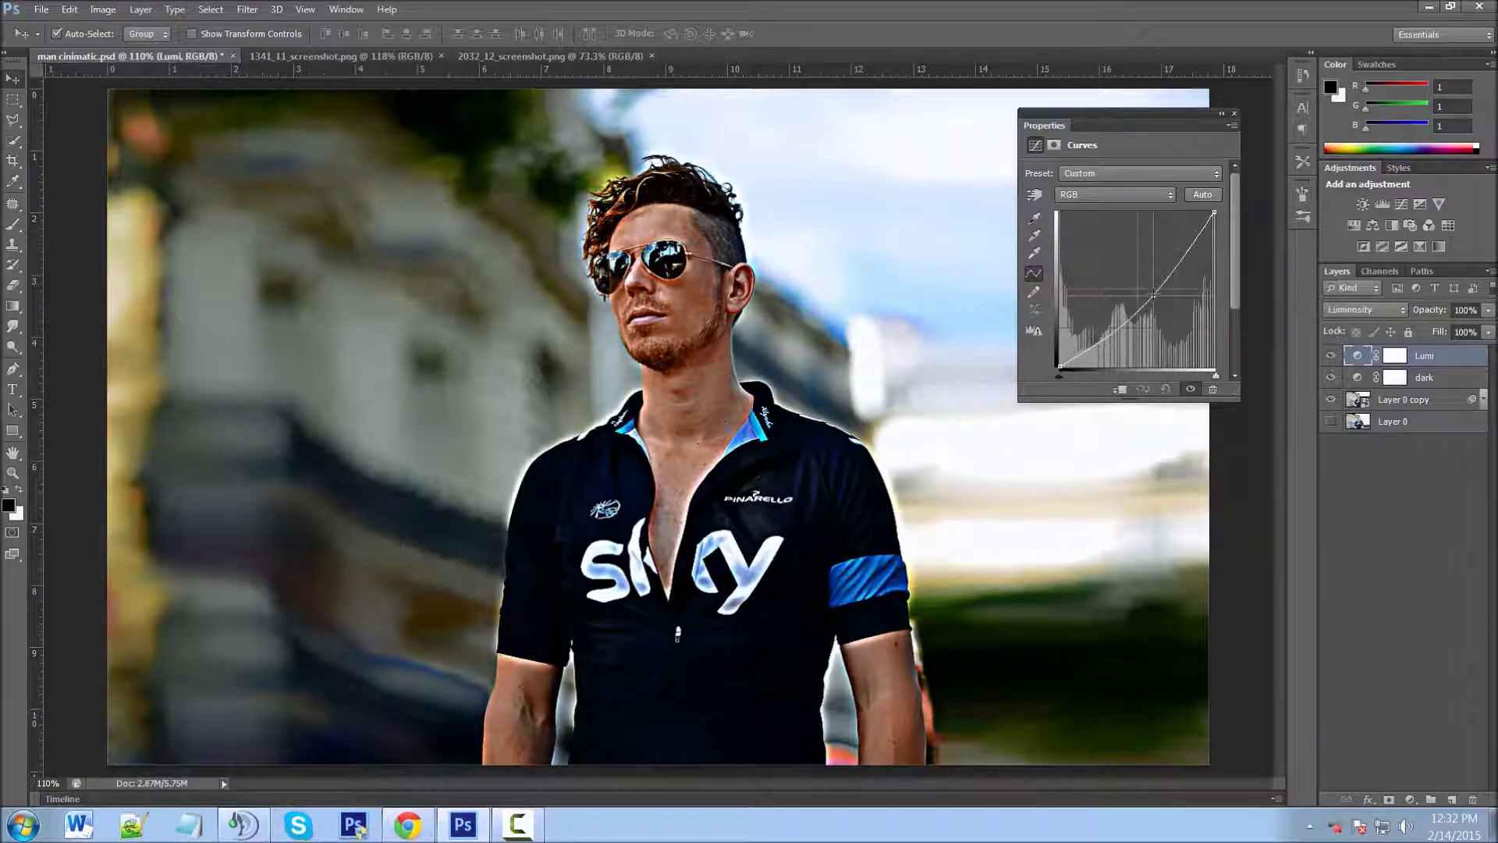
pyautogui.moveTo(1154, 294); pyautogui.dragTo(1146, 295)
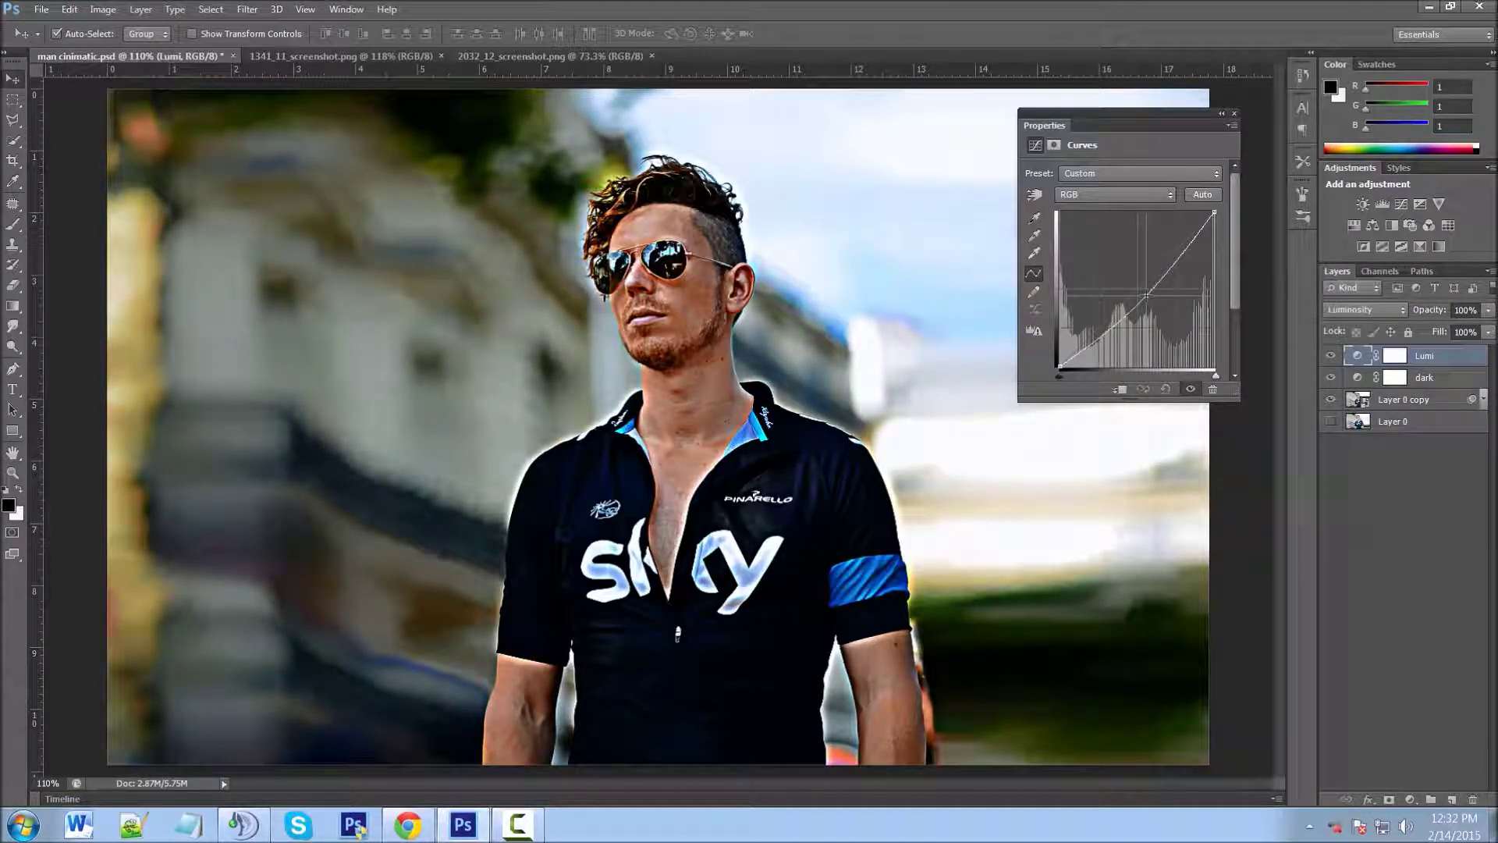
pyautogui.click(1234, 116)
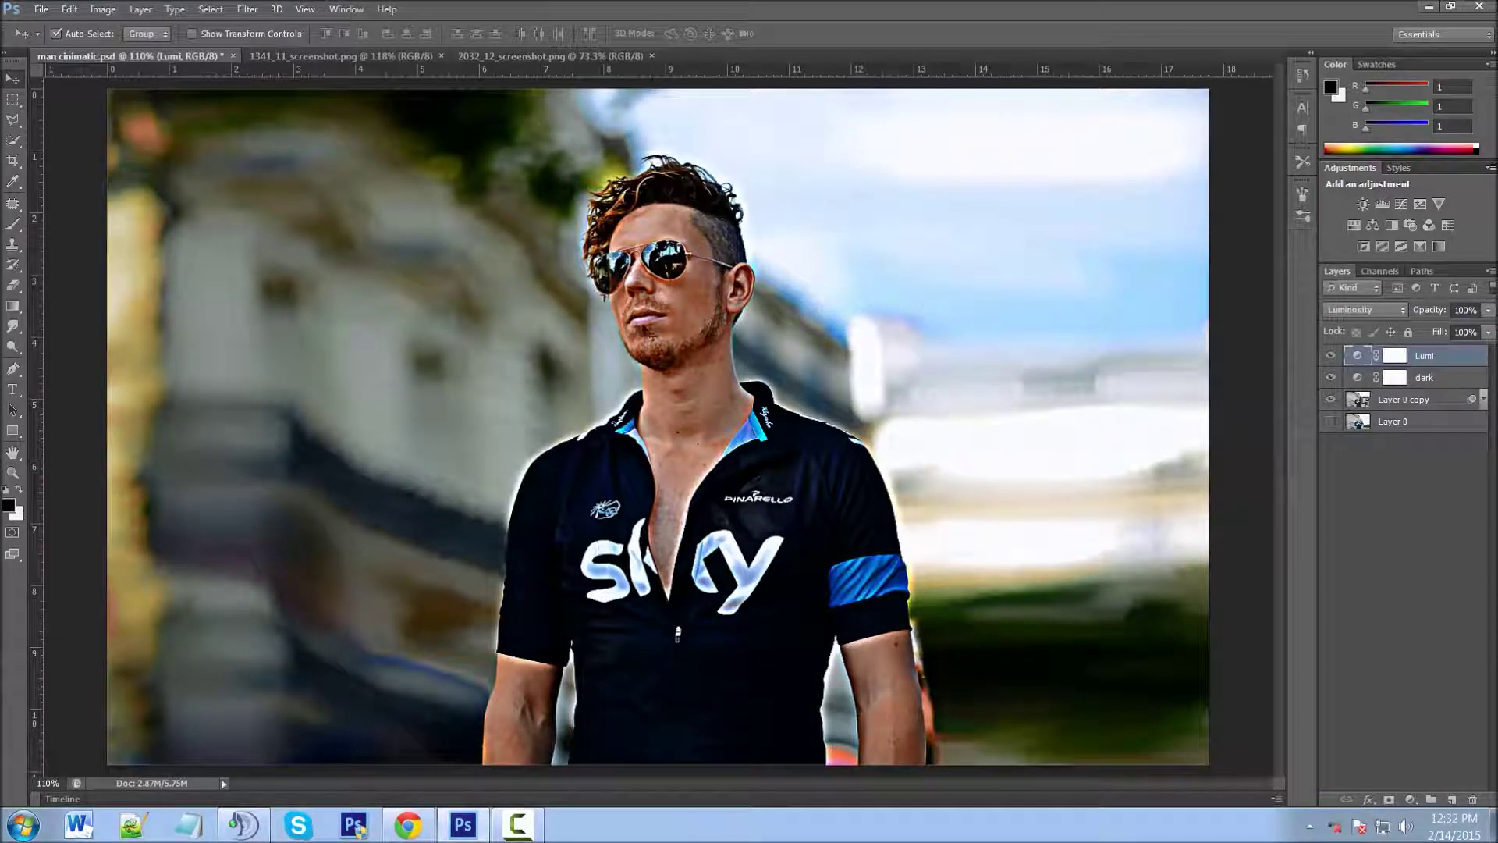
# Reduce the Smart Sharpen radius on Layer 0 copy to 3.8 px and reapply it.
pyautogui.click(1482, 399)
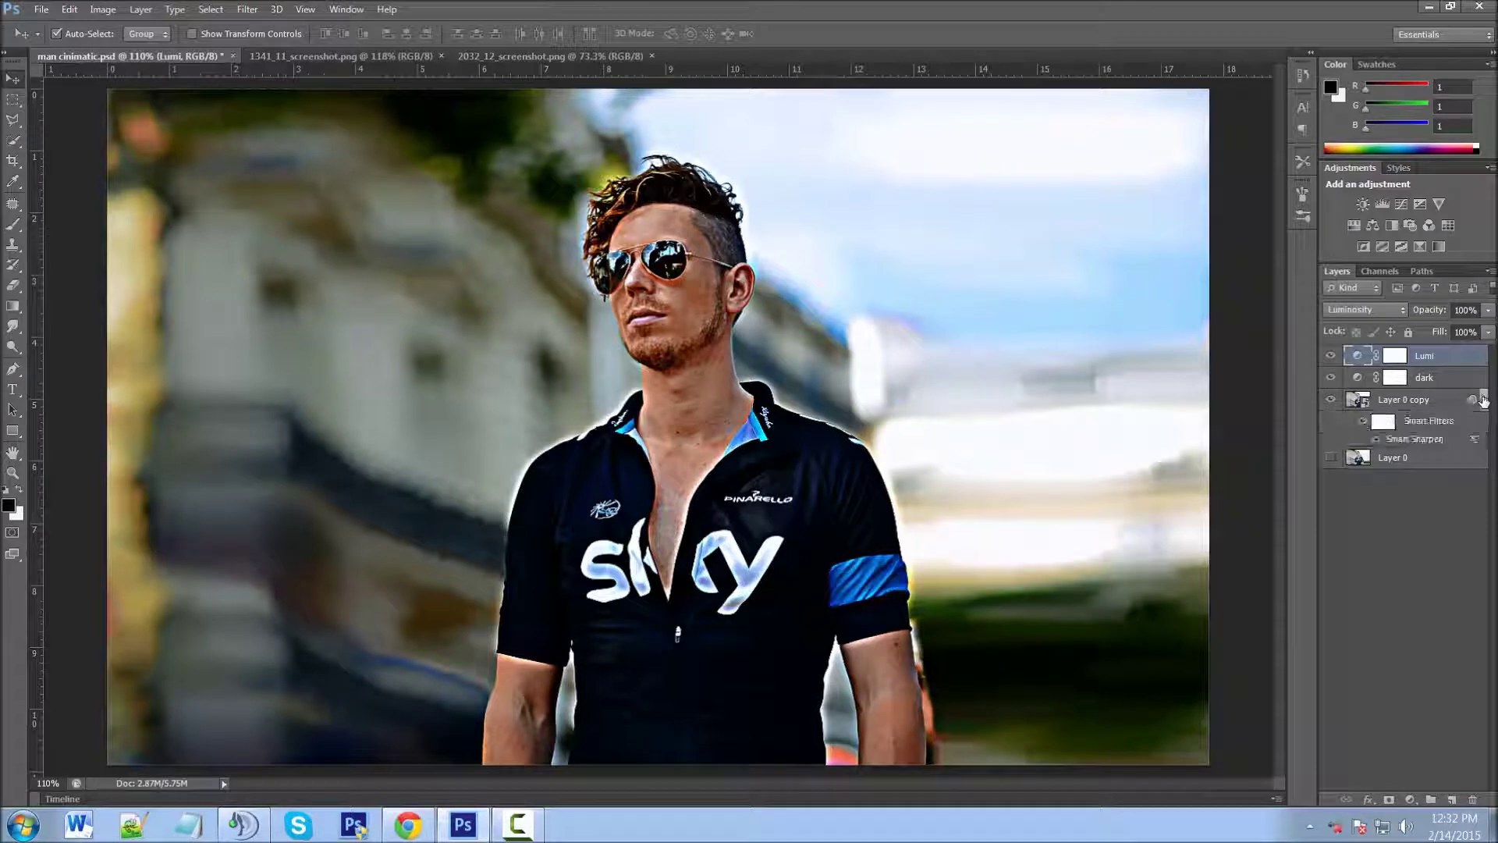
pyautogui.doubleClick(1421, 440)
pyautogui.moveTo(1267, 398); pyautogui.dragTo(1265, 368)
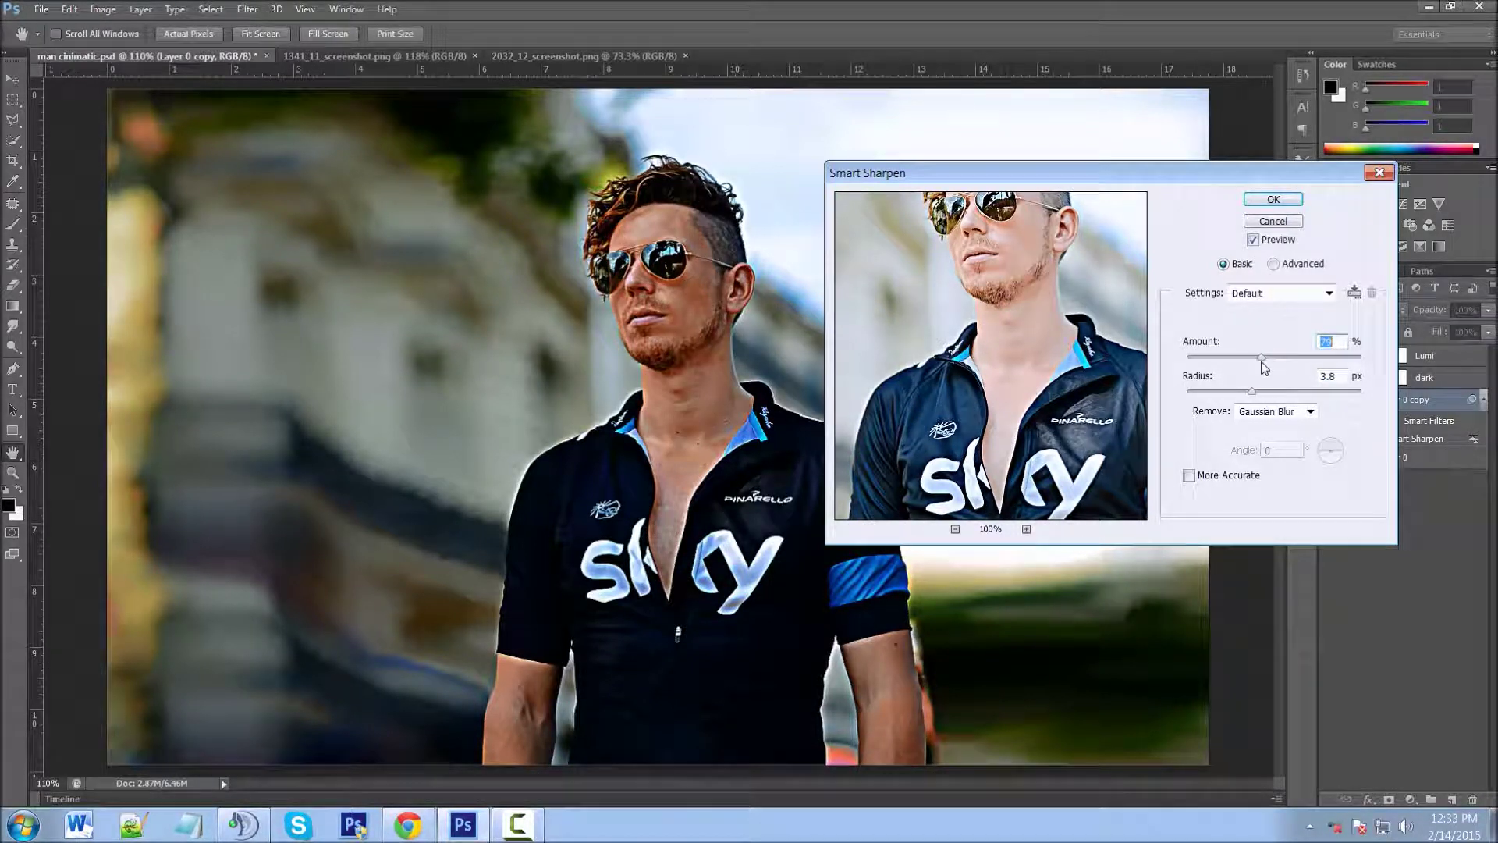
pyautogui.click(1272, 201)
pyautogui.click(1457, 359)
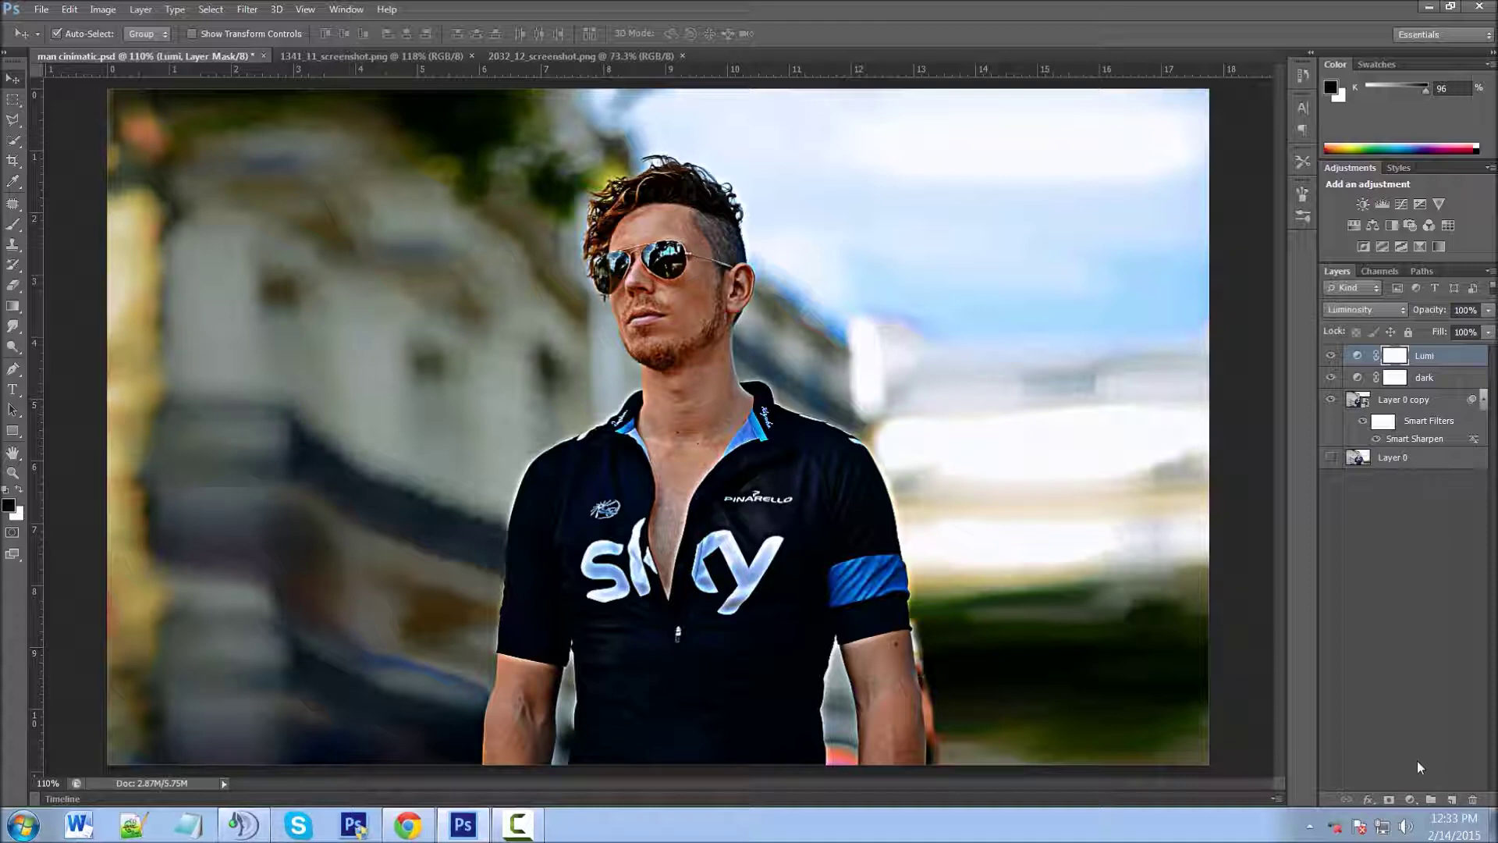
# Add a Curves layer named 'color' in Color blend mode at the top of the stack.
pyautogui.click(1410, 800)
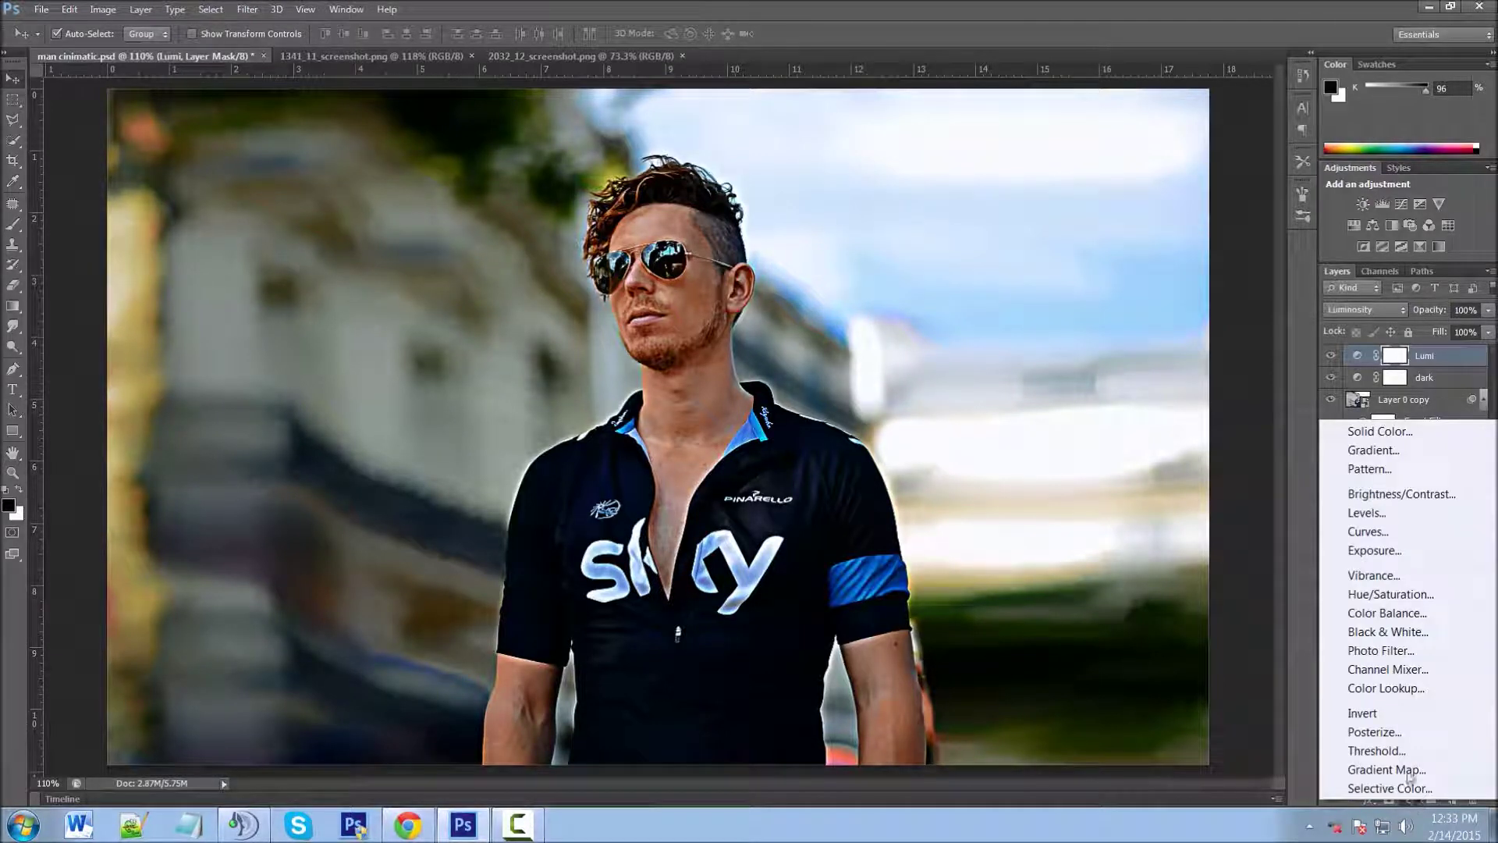
pyautogui.click(1382, 534)
pyautogui.doubleClick(1432, 356)
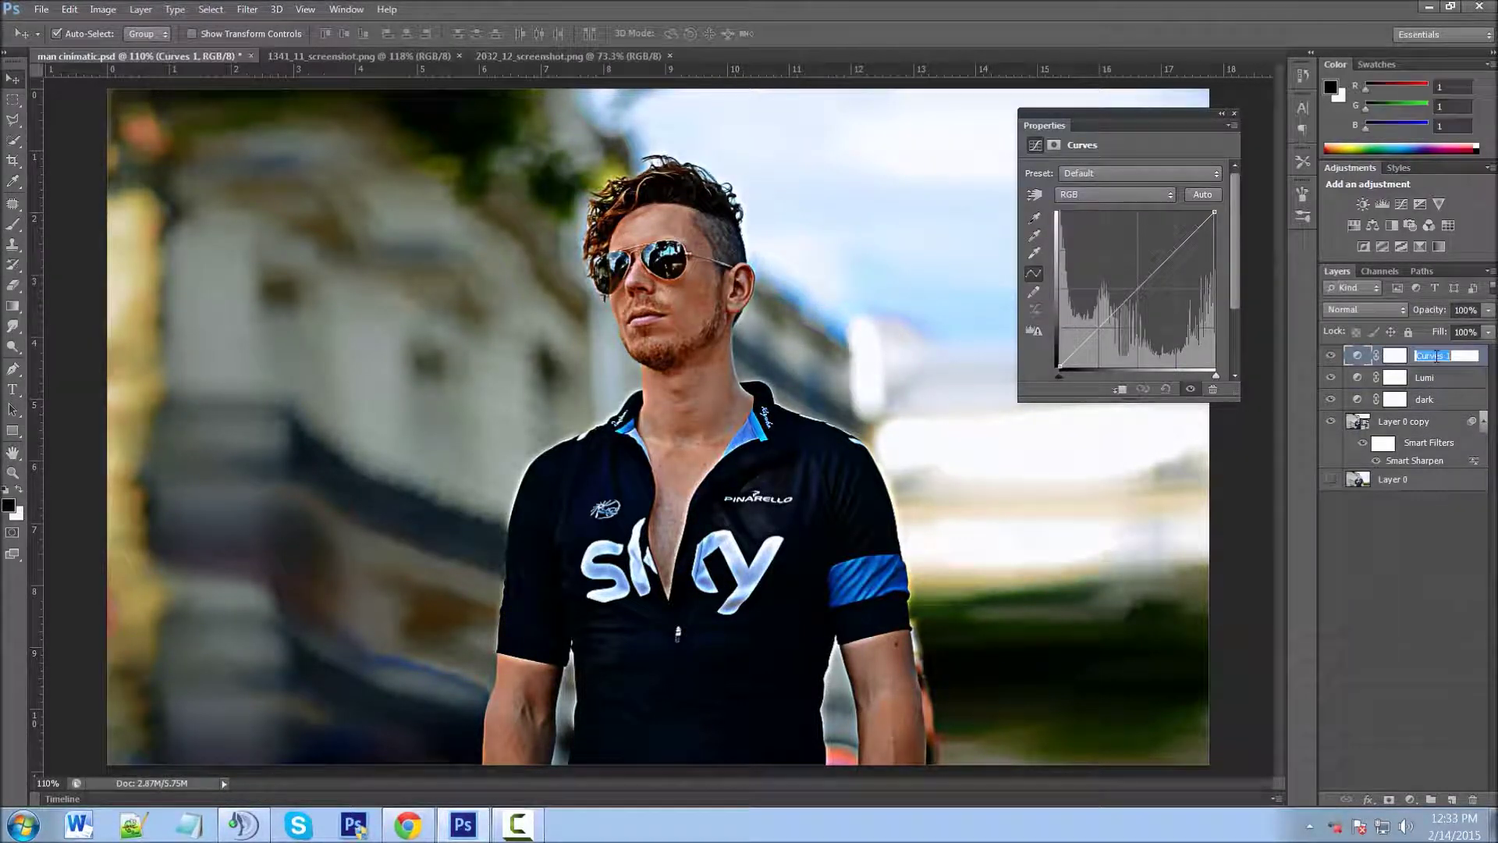
pyautogui.write('color')
pyautogui.press('Return')
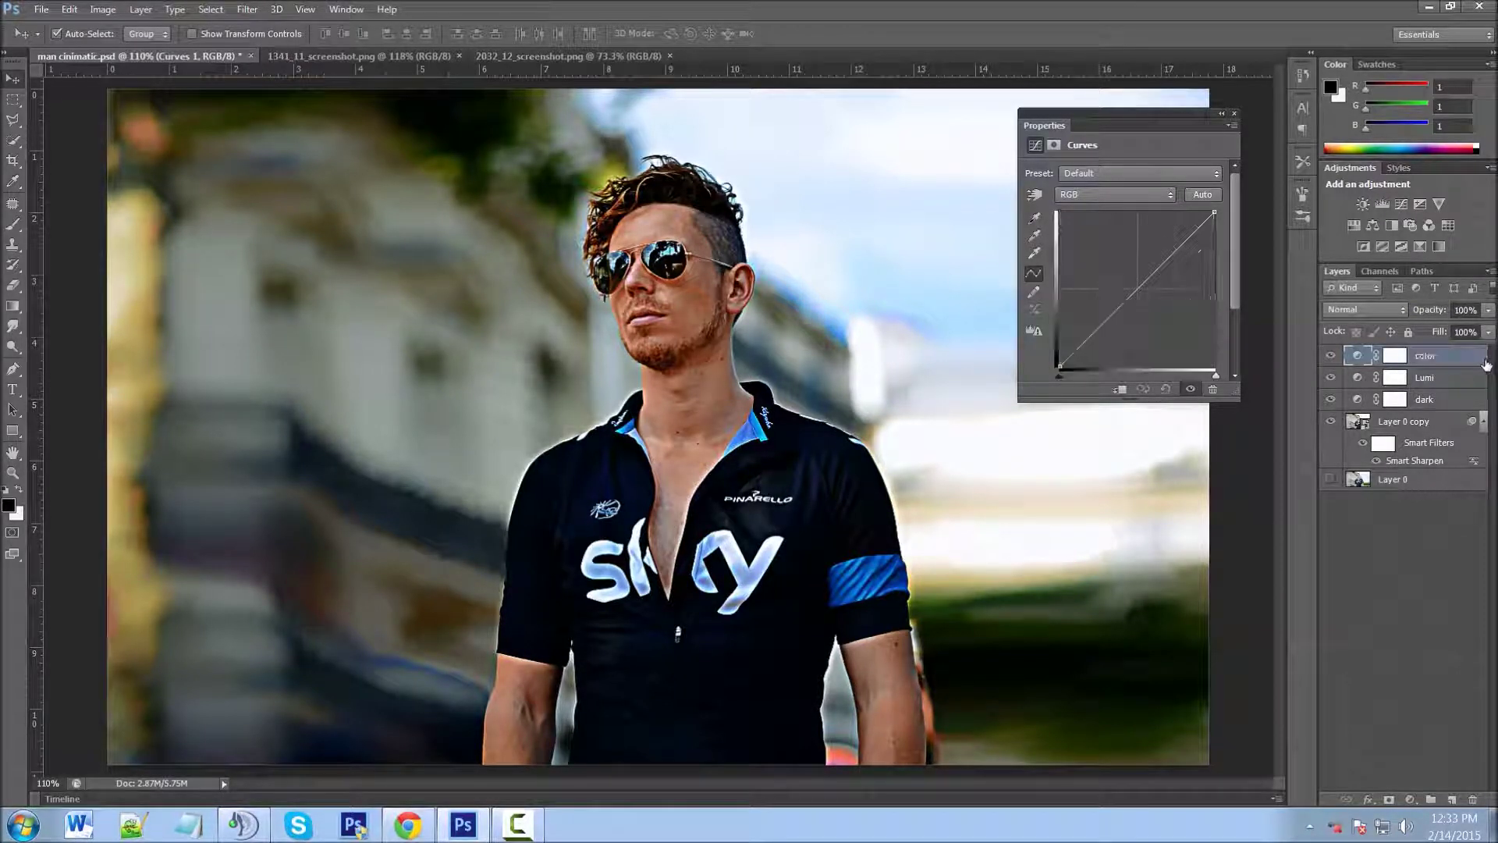
pyautogui.click(1362, 312)
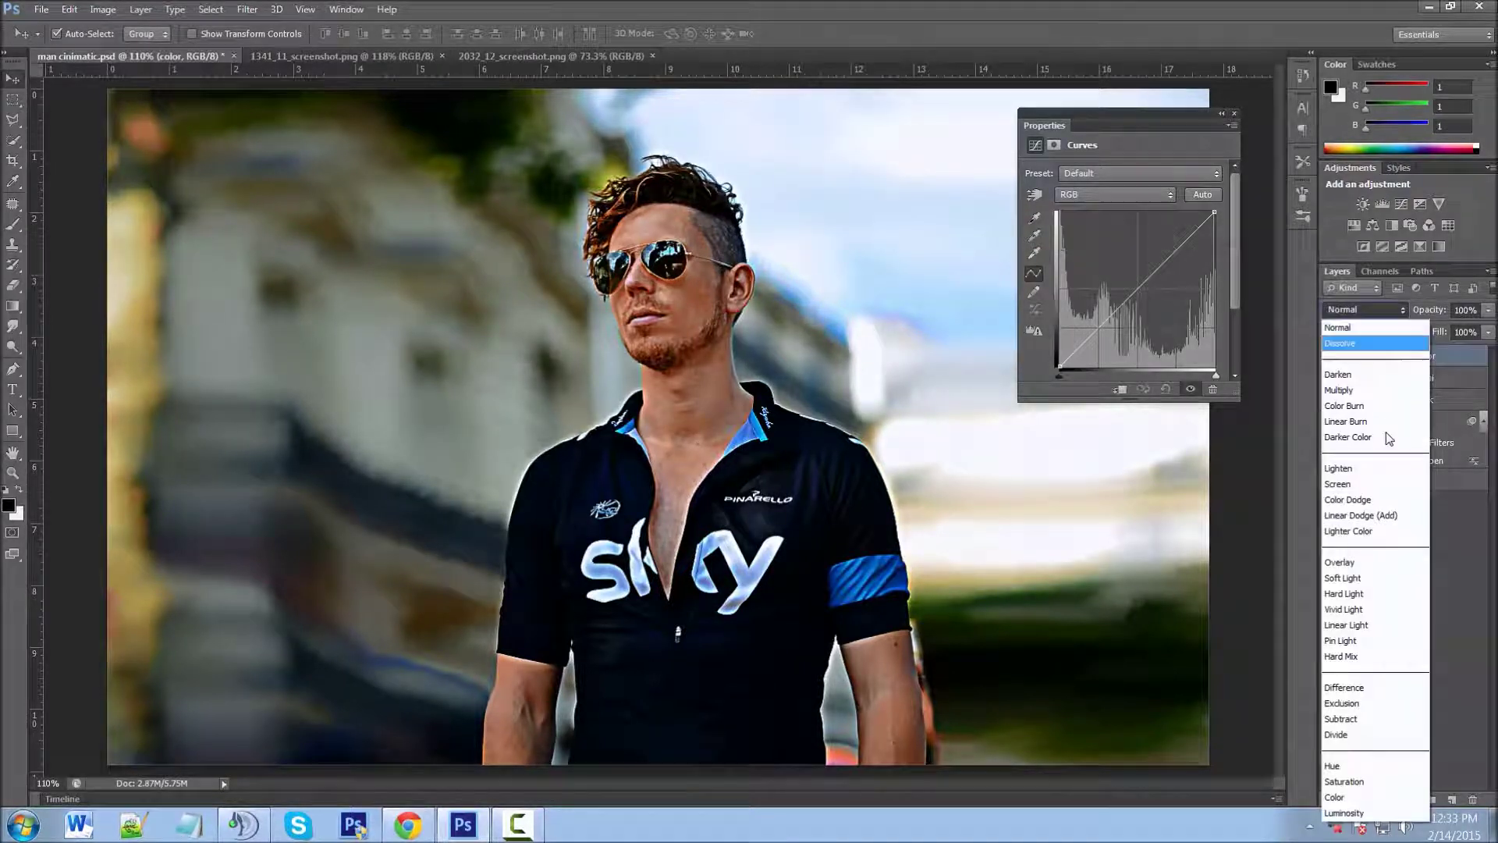
pyautogui.click(1390, 798)
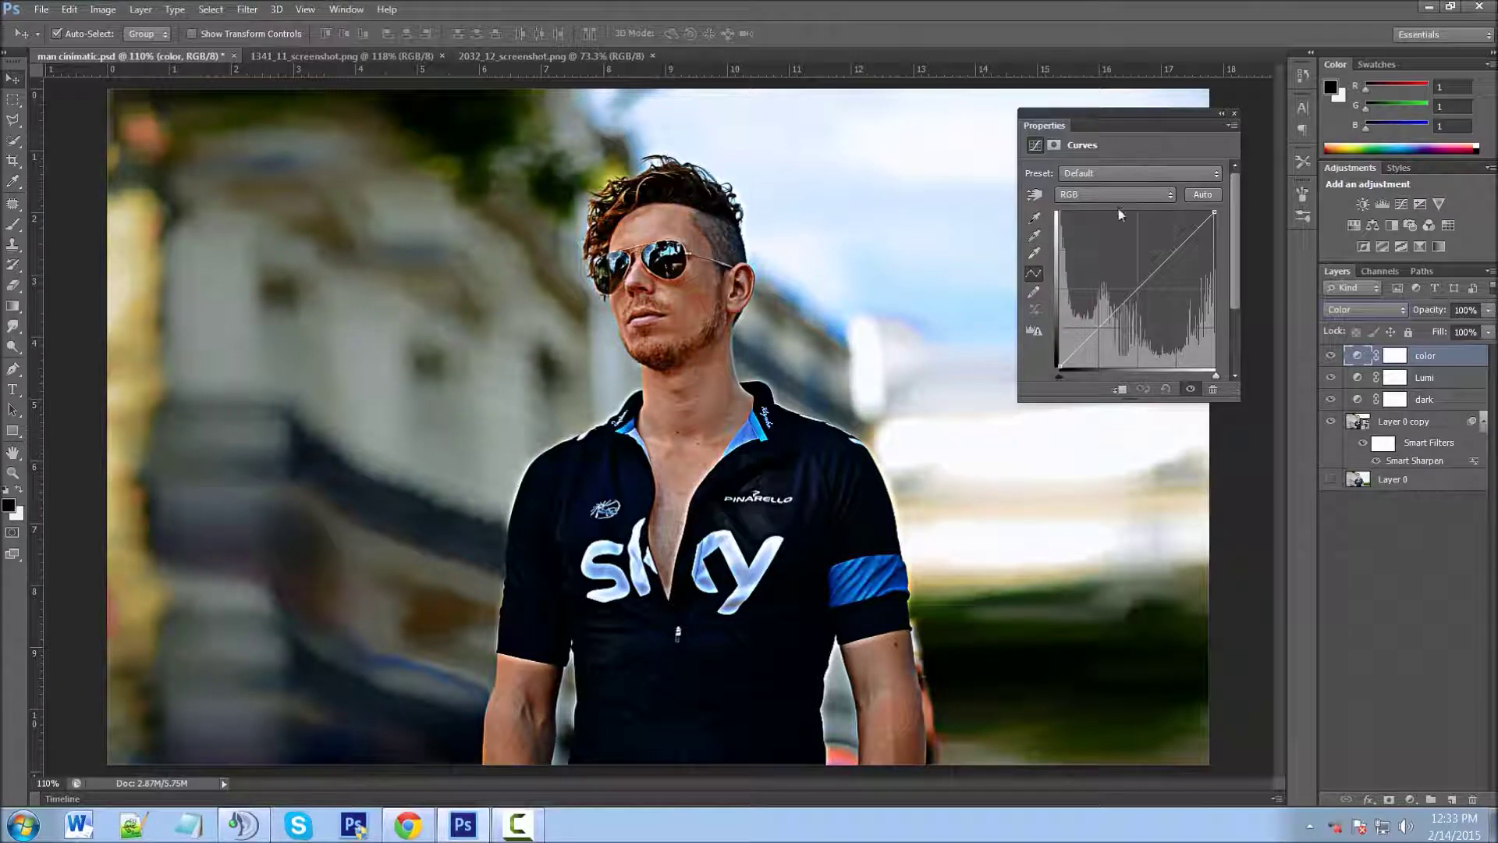
pyautogui.click(1103, 192)
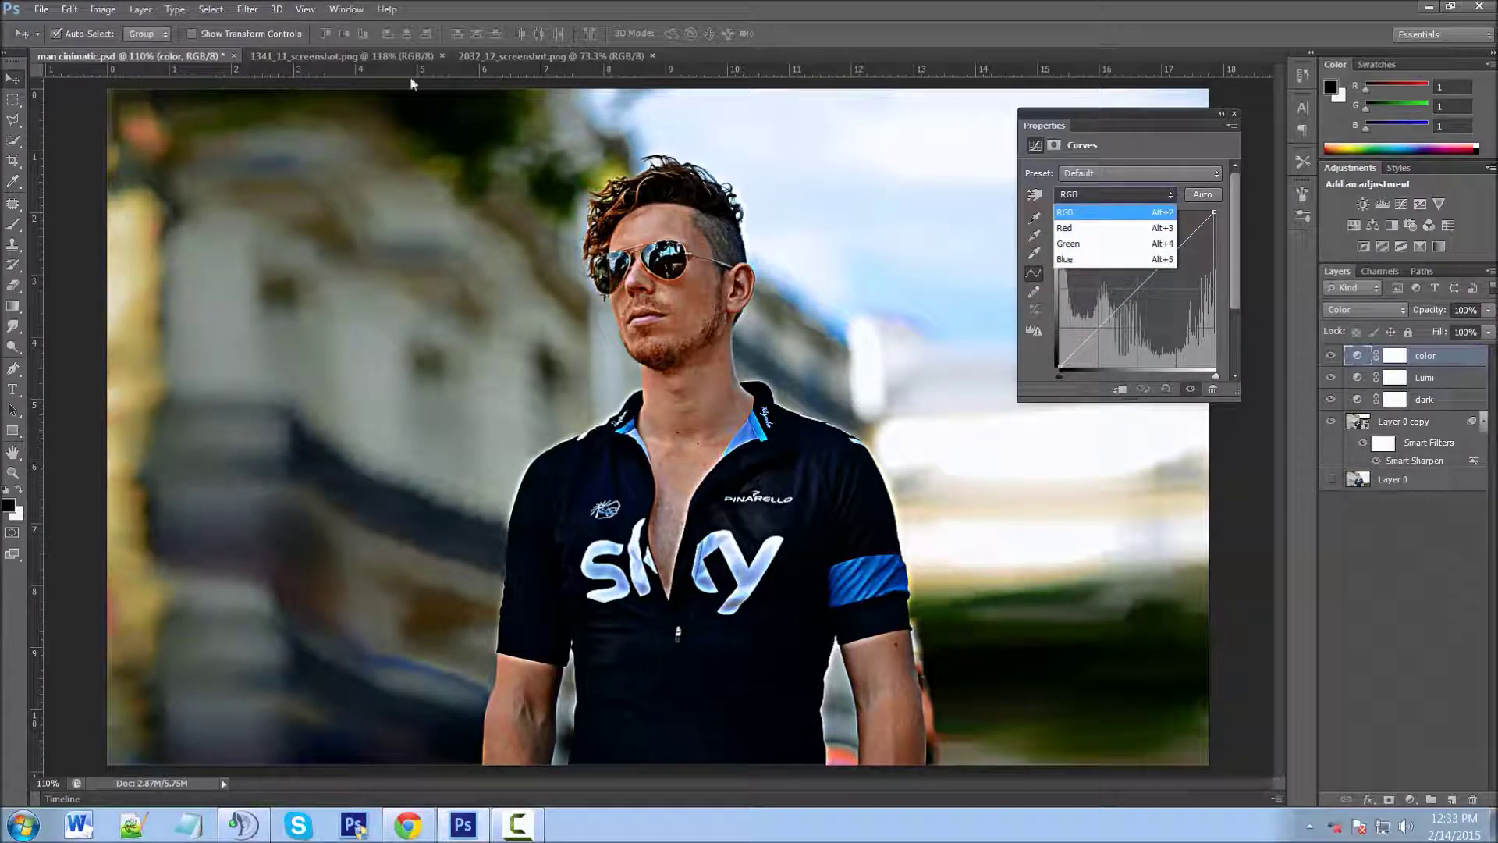
pyautogui.click(330, 51)
# Inspect the green-toned 1341_11_screenshot.png reference still, zooming in and out.
pyautogui.click(330, 51)
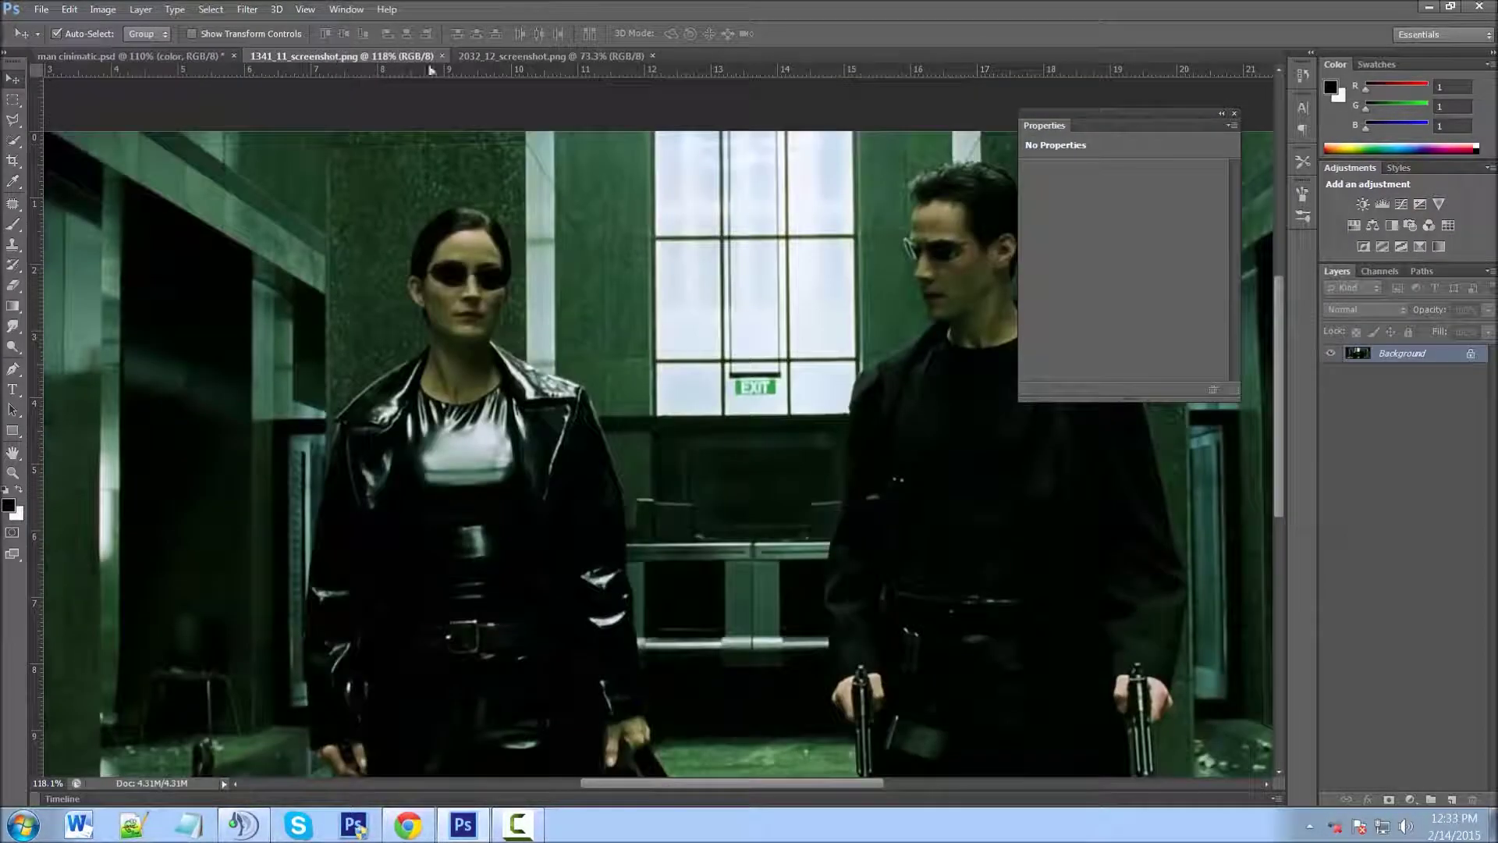
pyautogui.click(1233, 114)
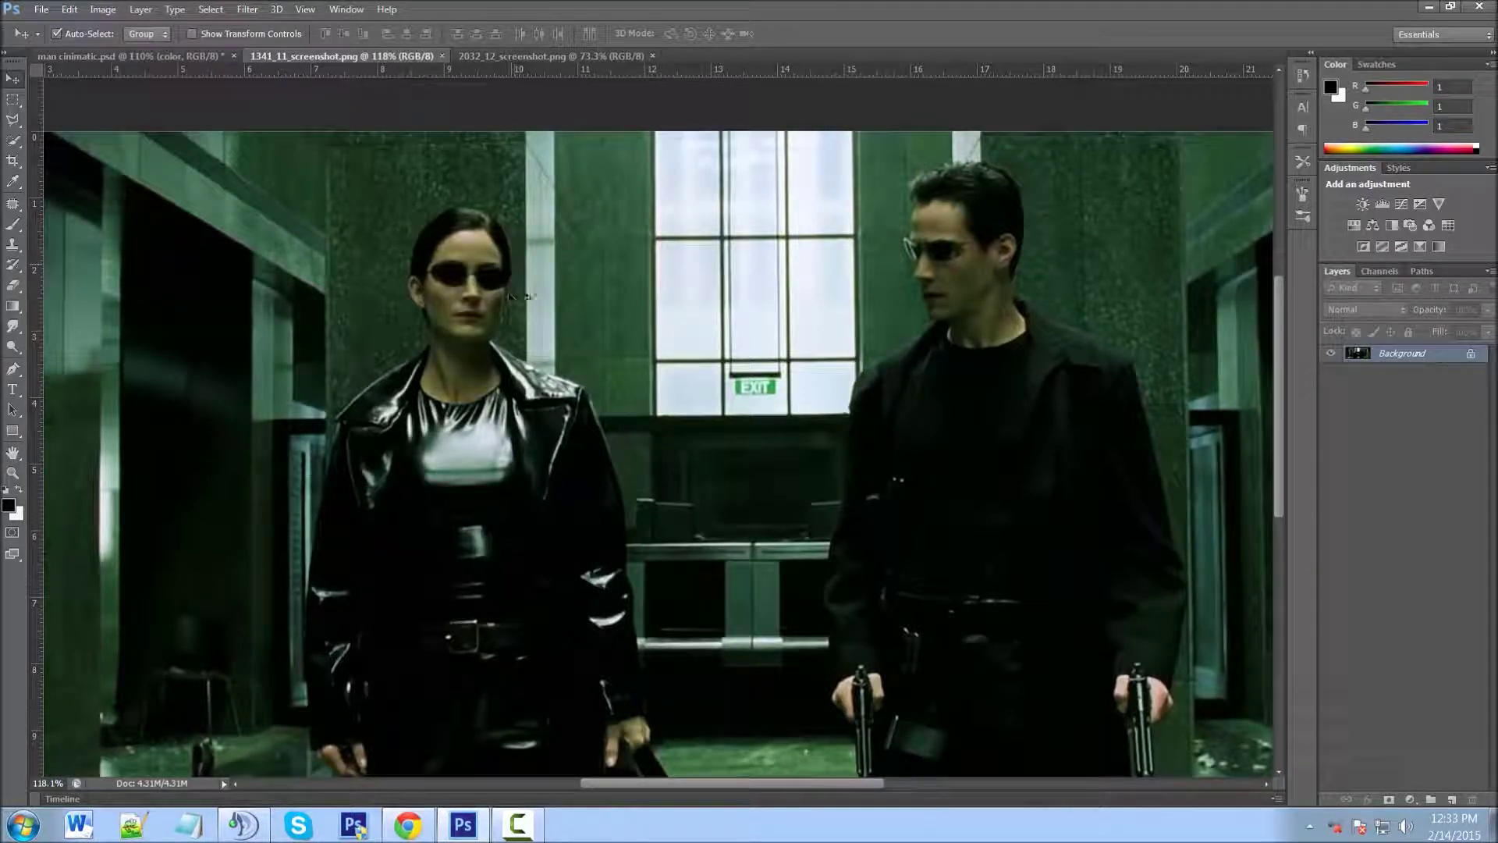
pyautogui.scroll(4, 491, 258)
pyautogui.scroll(-3, 807, 344)
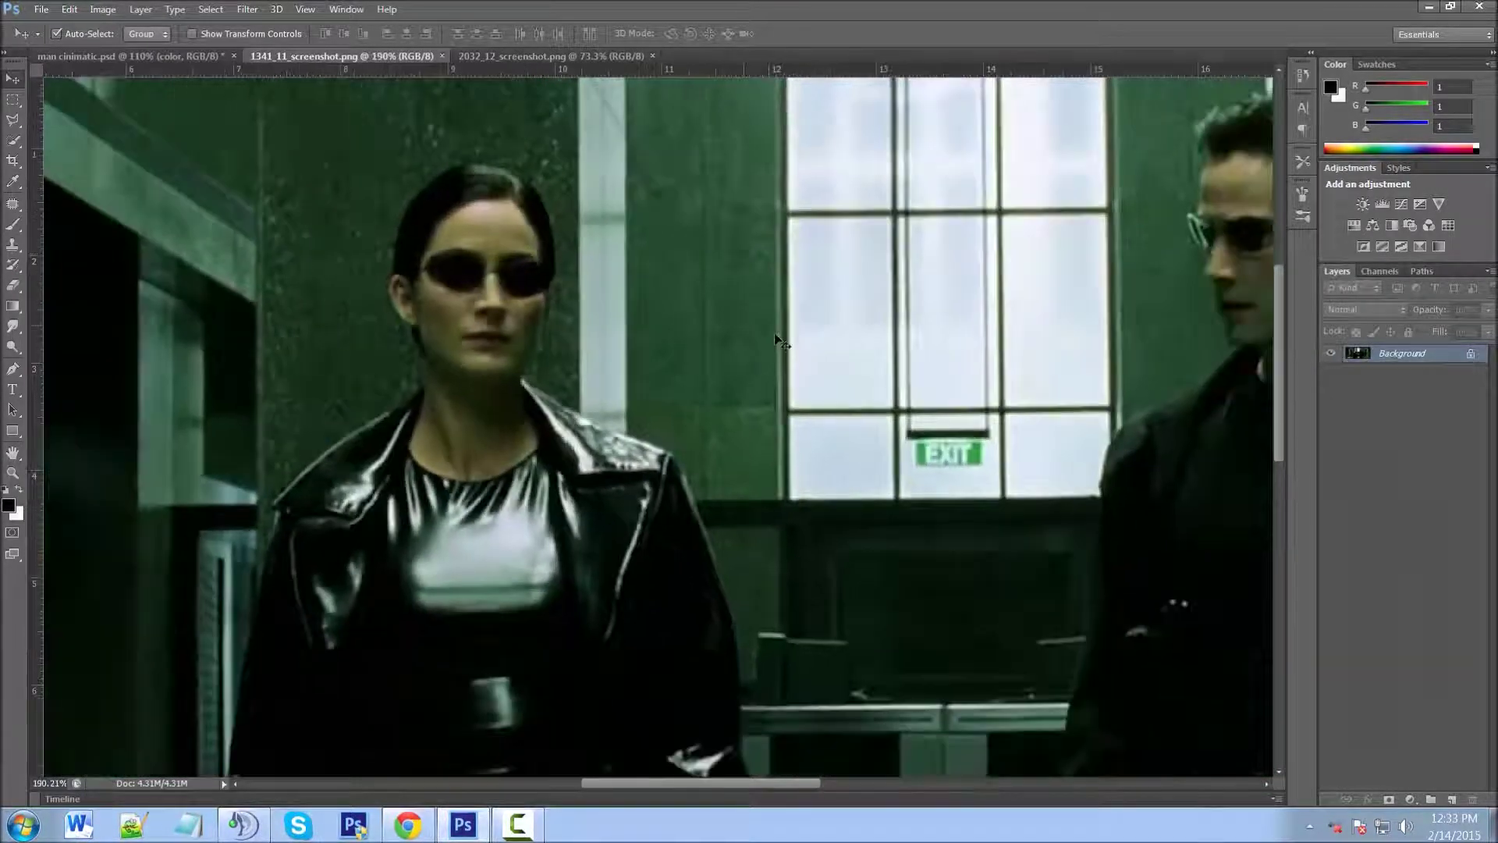
pyautogui.scroll(2, 812, 334)
pyautogui.scroll(-2, 814, 334)
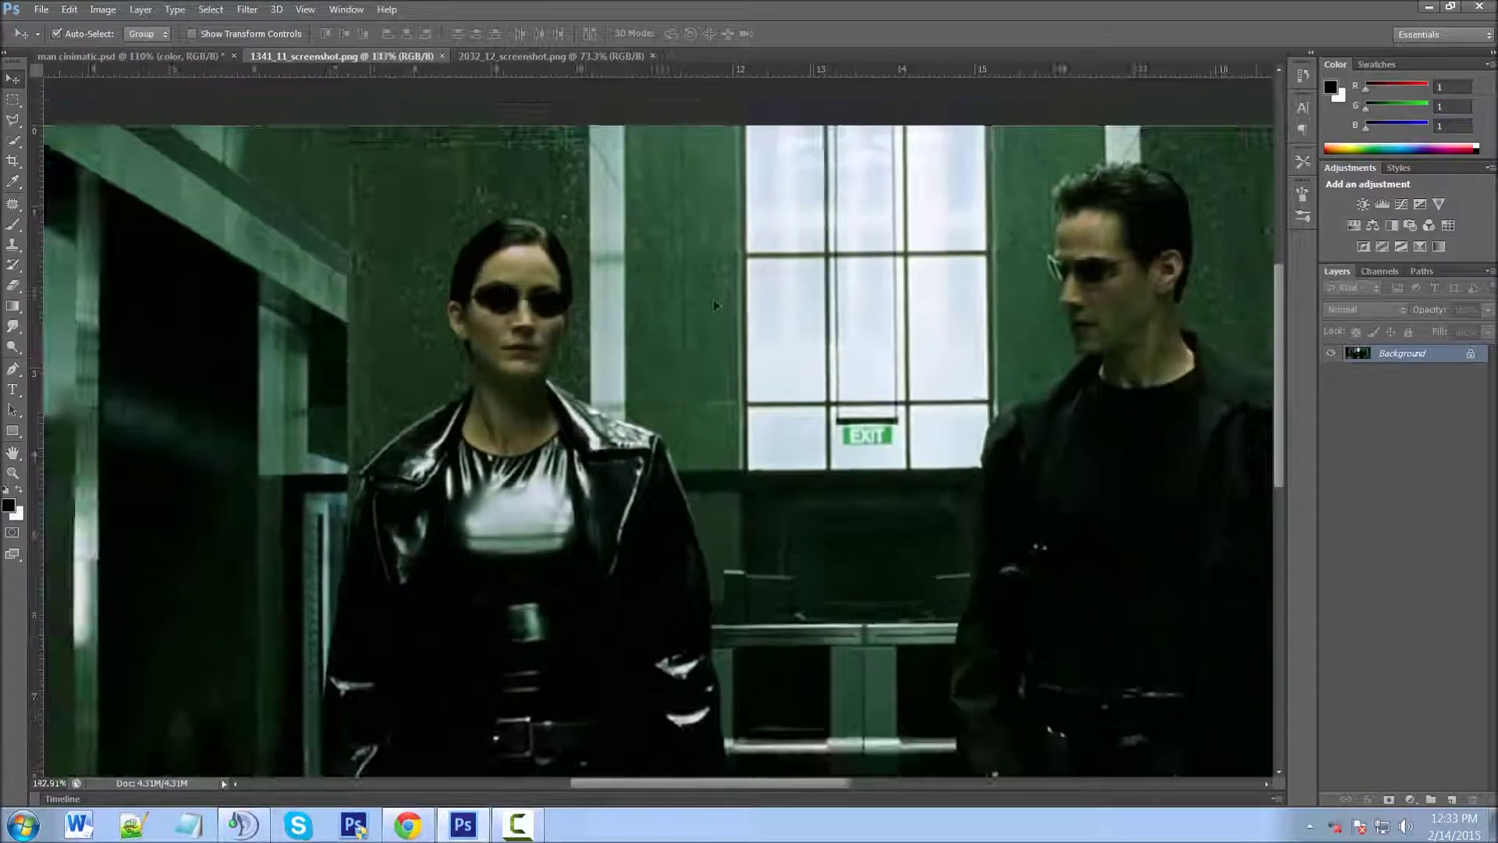
# Inspect the blue-toned 2032_12_screenshot.png still, then go back to man cinimatic.psd.
pyautogui.click(551, 56)
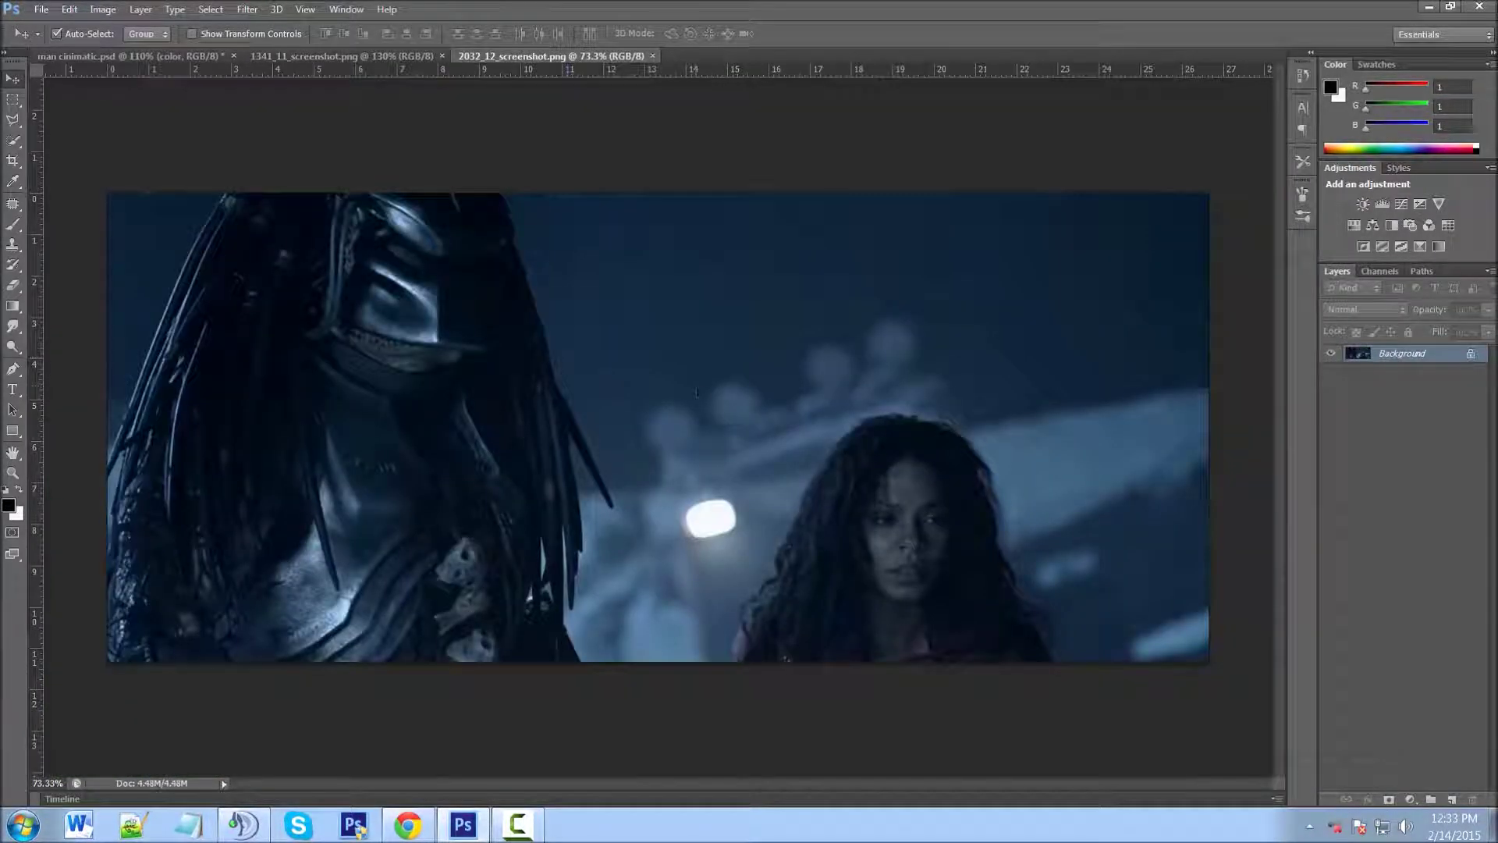
pyautogui.scroll(1, 706, 517)
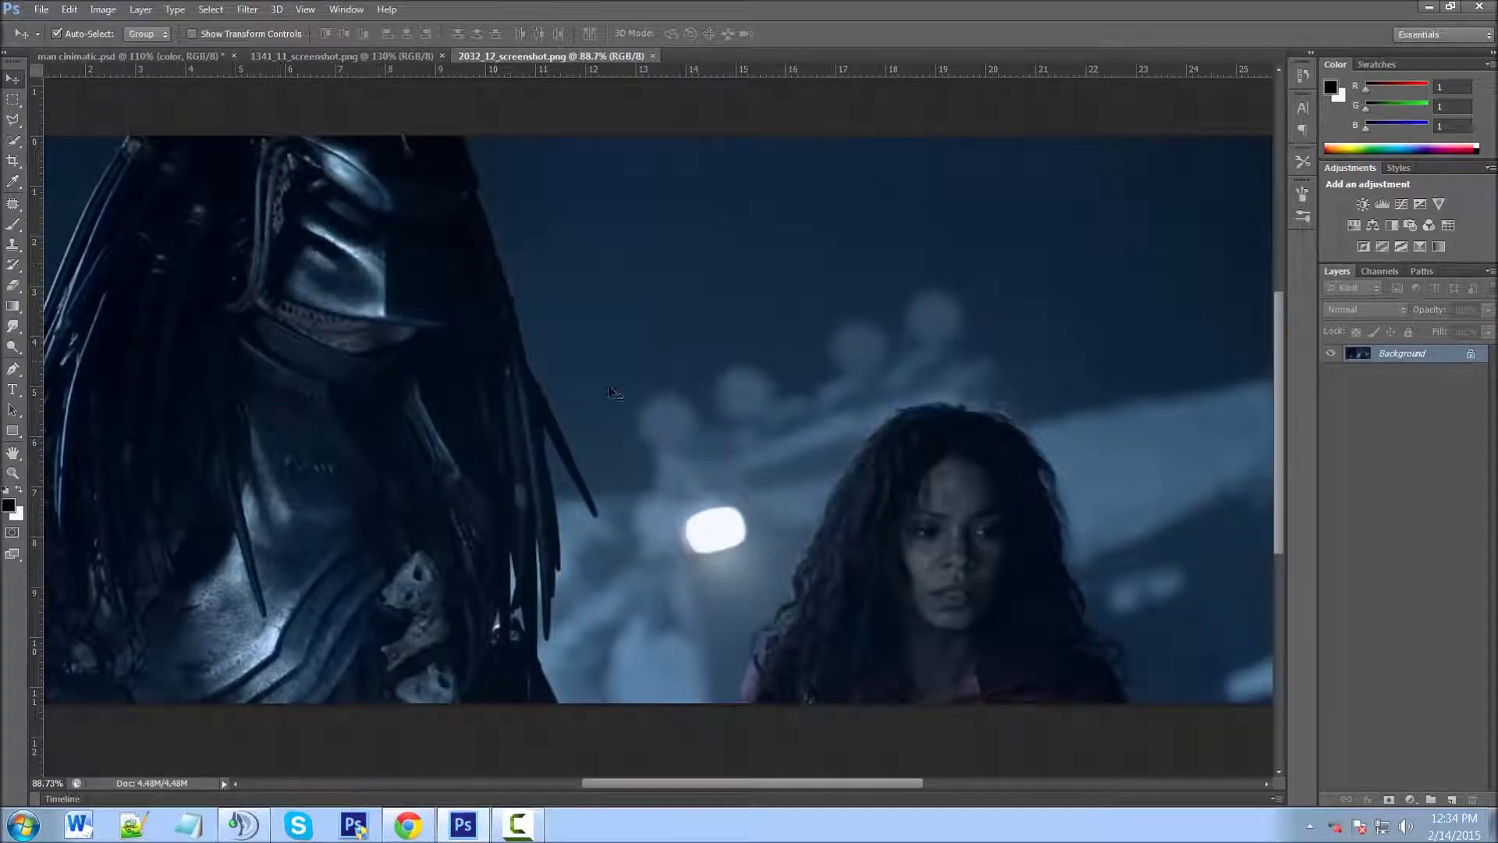
pyautogui.scroll(-1, 686, 412)
pyautogui.scroll(1, 676, 412)
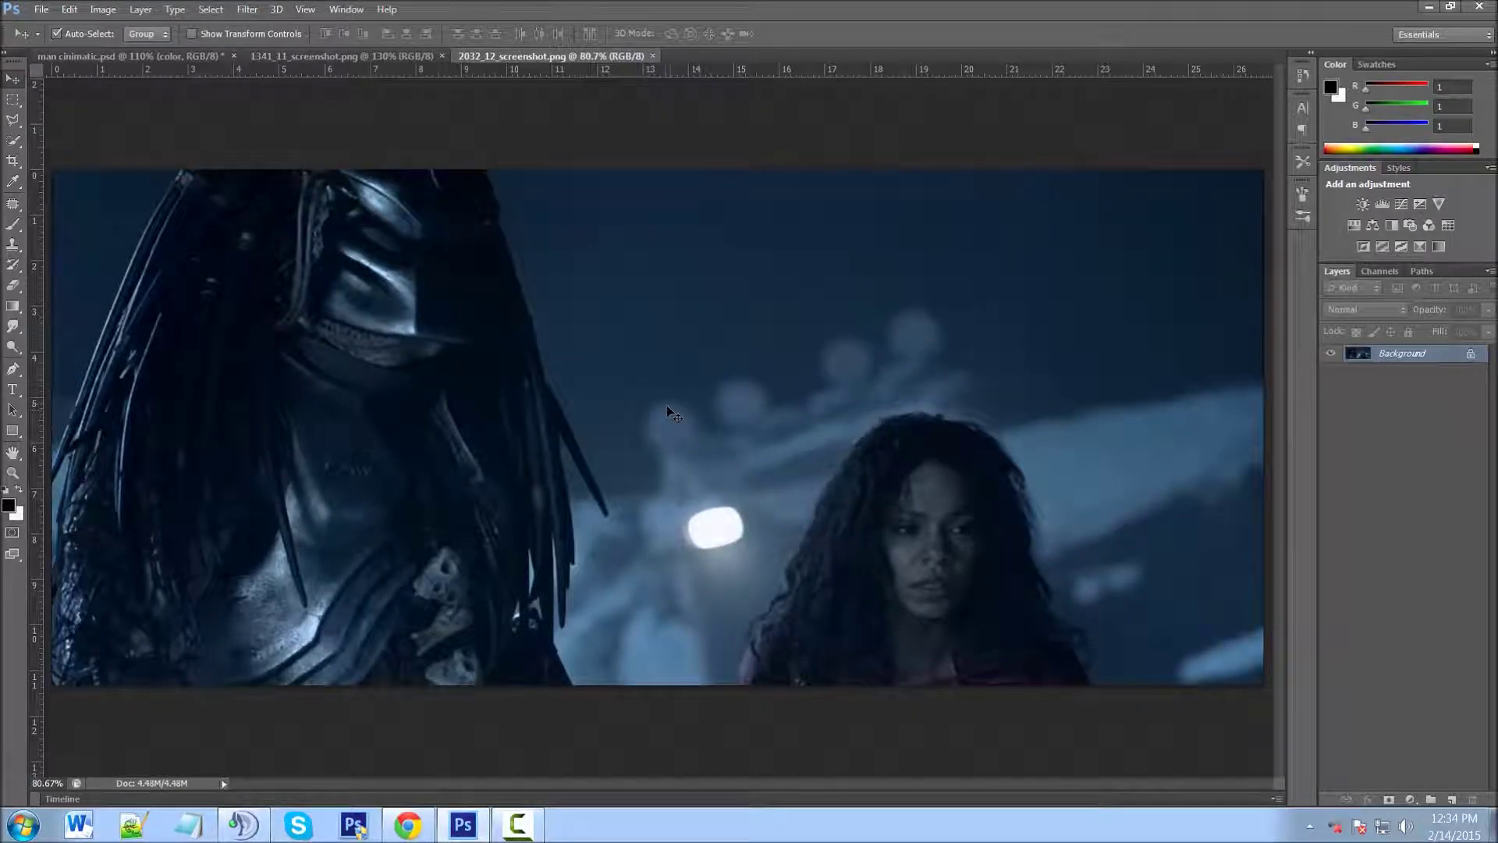
pyautogui.click(189, 58)
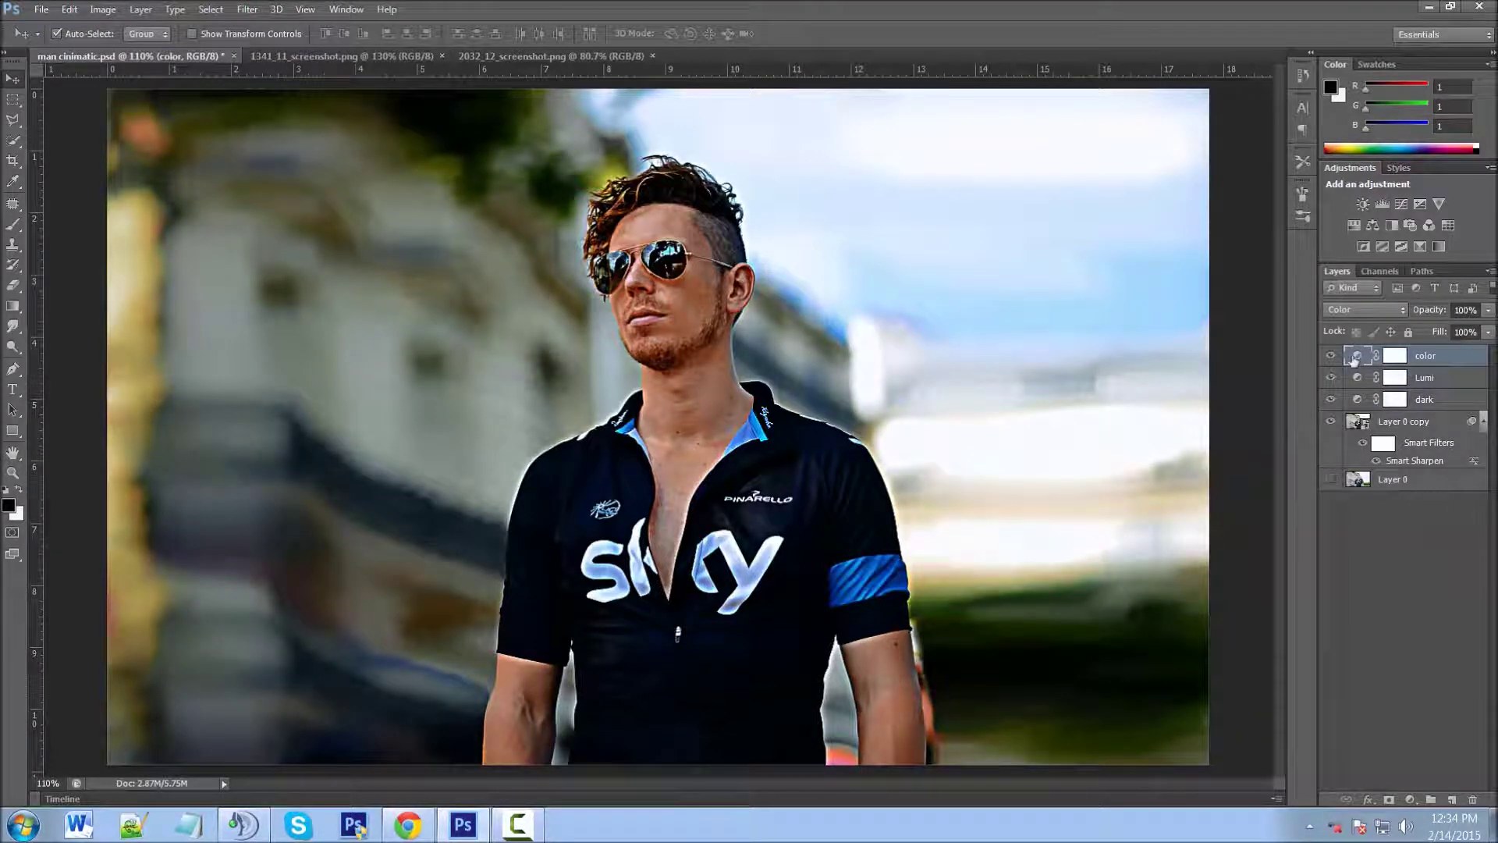
# On the color layer's Red channel, move the black and white points inward and lower the top end.
pyautogui.doubleClick(1356, 358)
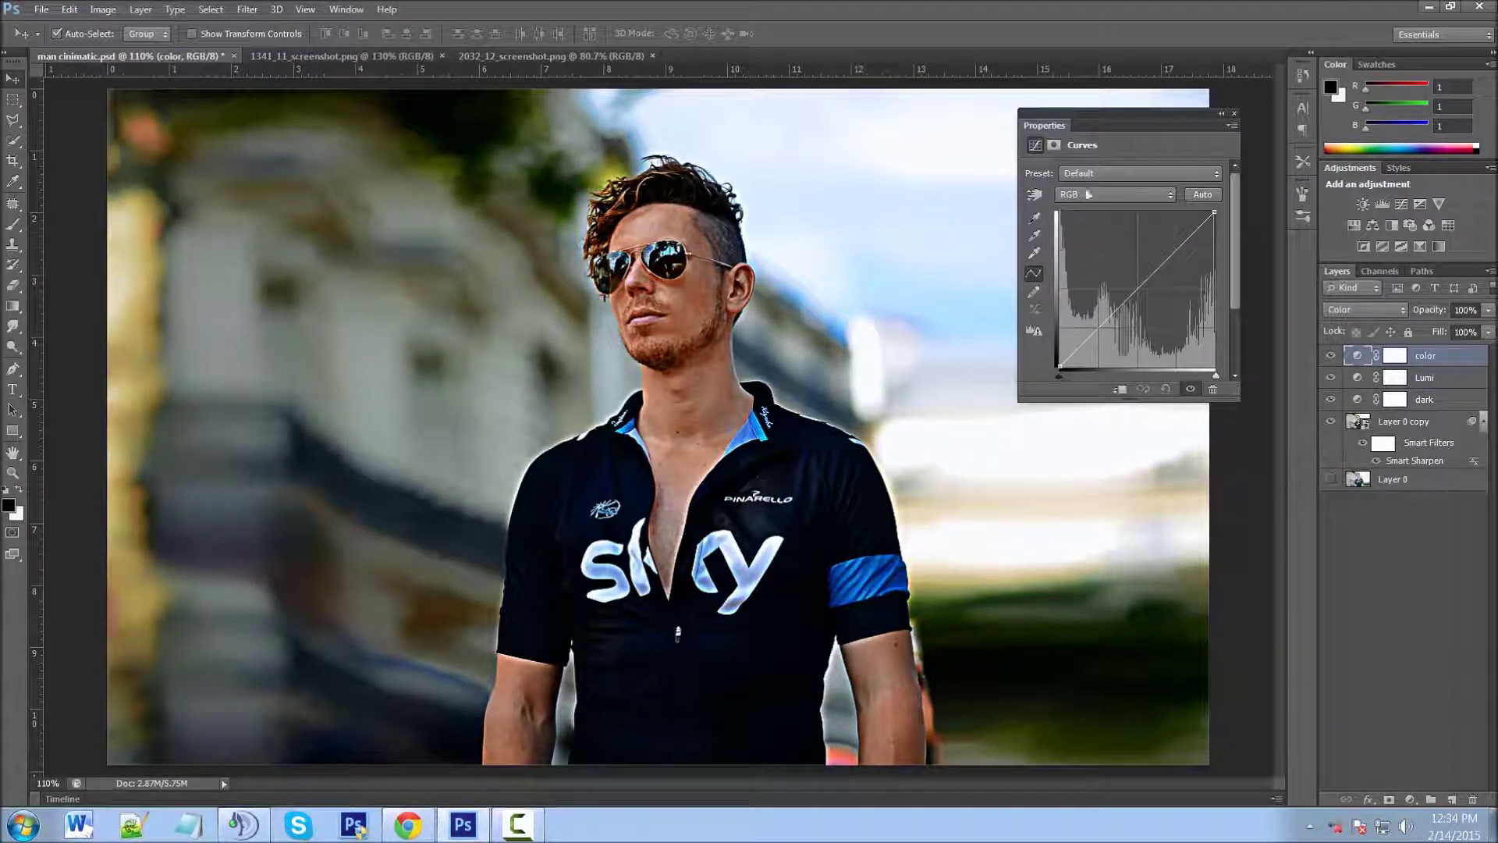
pyautogui.click(1088, 196)
pyautogui.click(1077, 228)
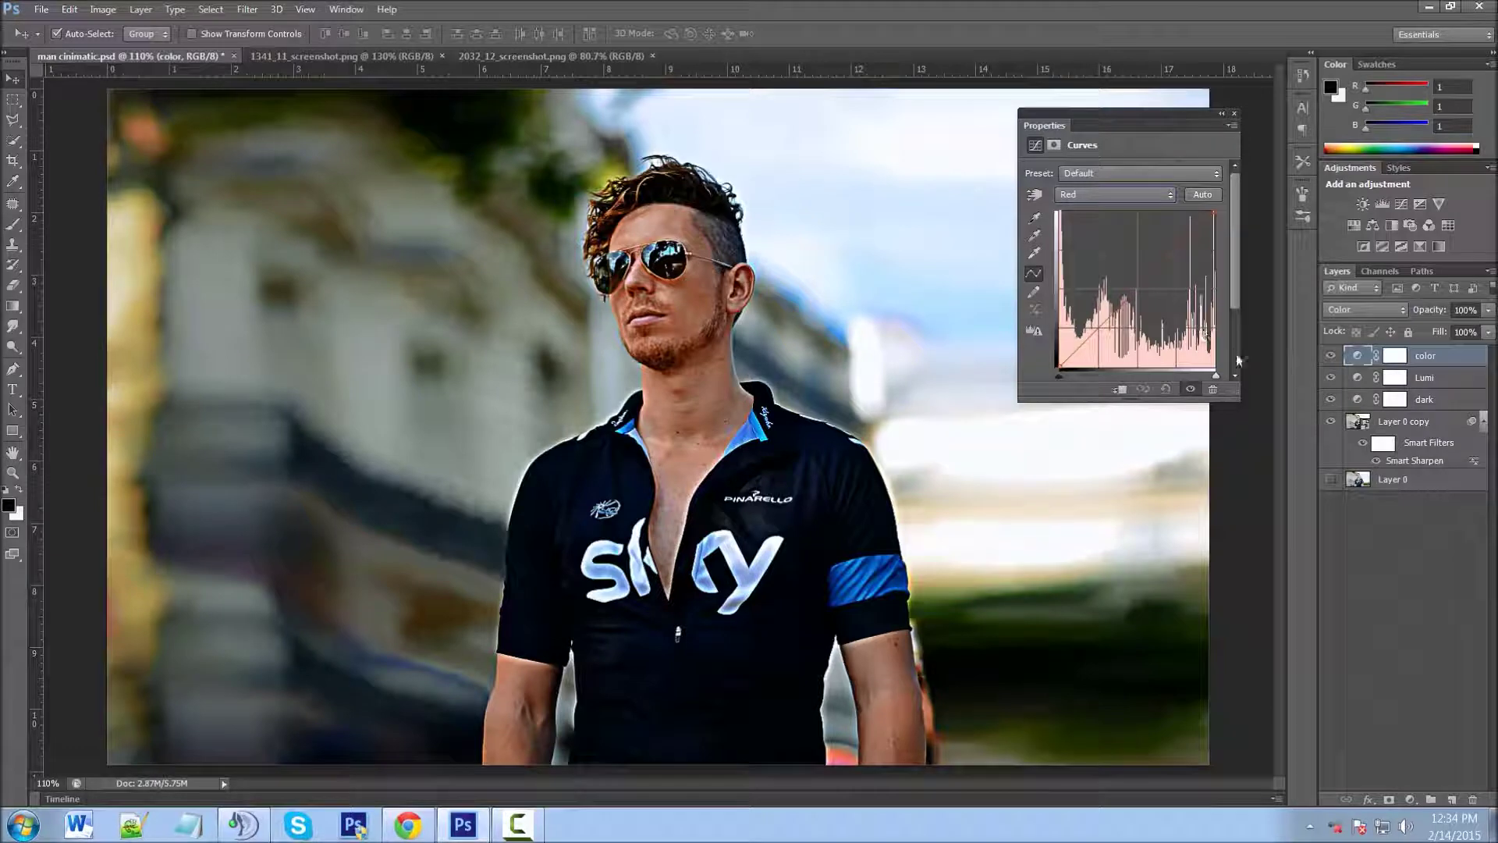
pyautogui.moveTo(1212, 378)
pyautogui.mouseDown()
pyautogui.moveTo(1122, 385)
pyautogui.moveTo(1215, 377)
pyautogui.mouseUp()
pyautogui.moveTo(1057, 375)
pyautogui.mouseDown()
pyautogui.moveTo(1142, 380)
pyautogui.moveTo(1057, 377)
pyautogui.mouseUp()
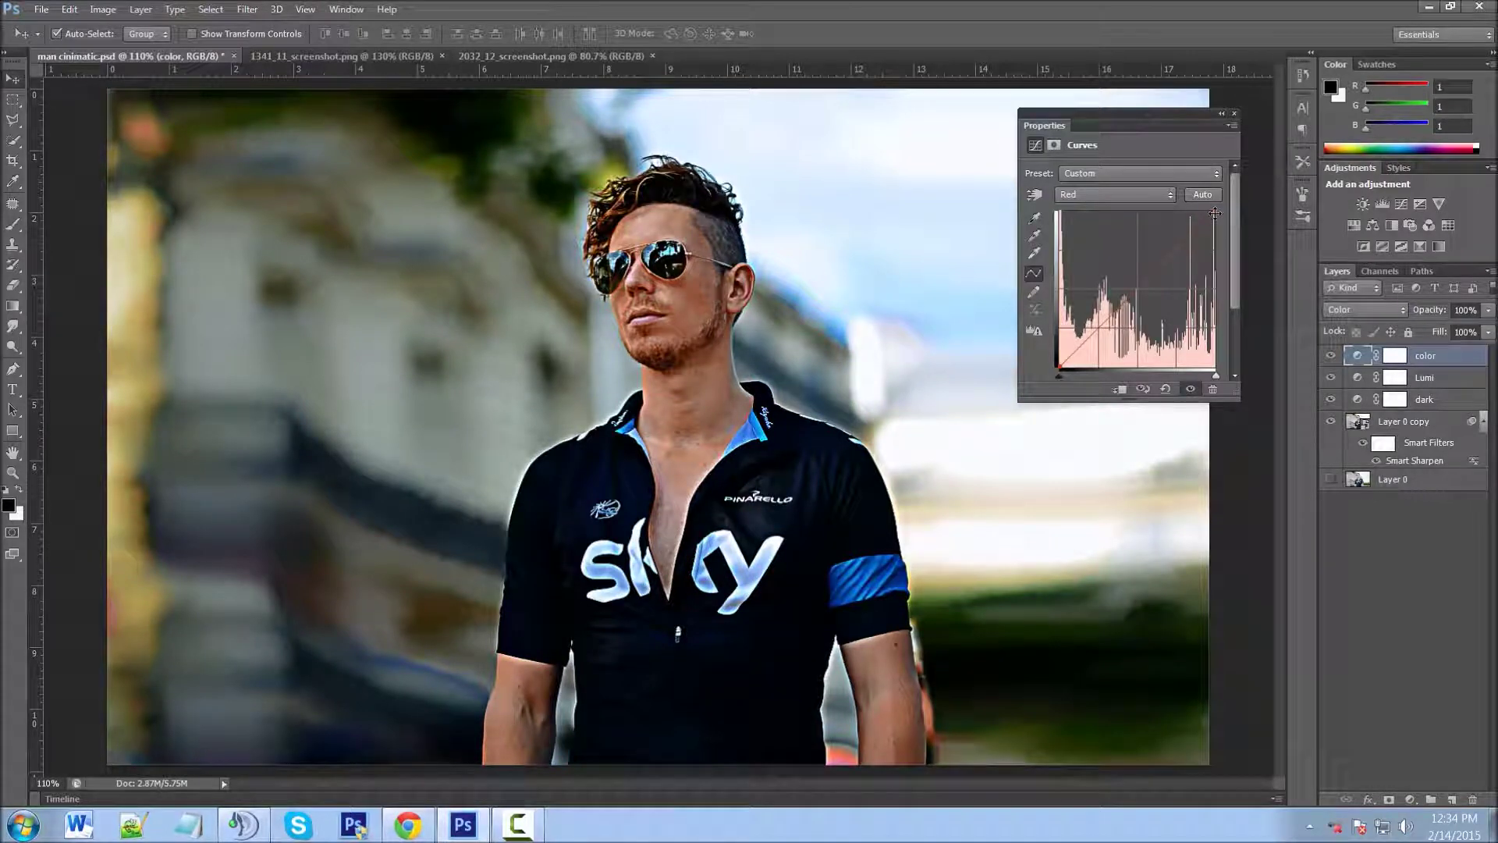
pyautogui.moveTo(1214, 213)
pyautogui.mouseDown()
pyautogui.moveTo(1212, 235)
pyautogui.moveTo(1214, 214)
pyautogui.moveTo(1128, 215)
pyautogui.moveTo(1217, 211)
pyautogui.mouseUp()
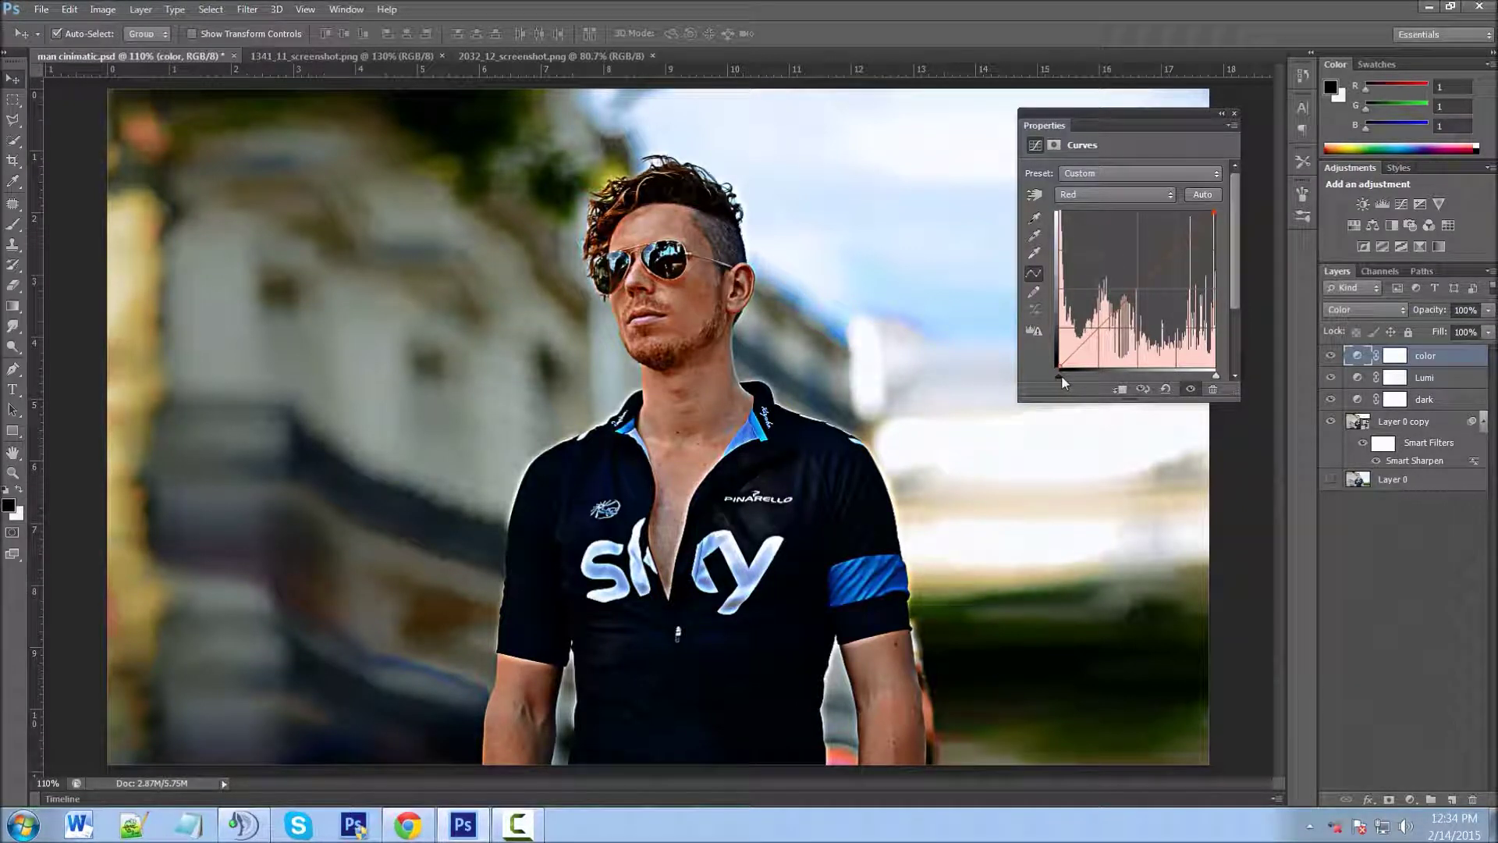
pyautogui.moveTo(1060, 376); pyautogui.dragTo(1090, 373)
pyautogui.moveTo(1214, 211); pyautogui.dragTo(1176, 232)
pyautogui.click(1097, 199)
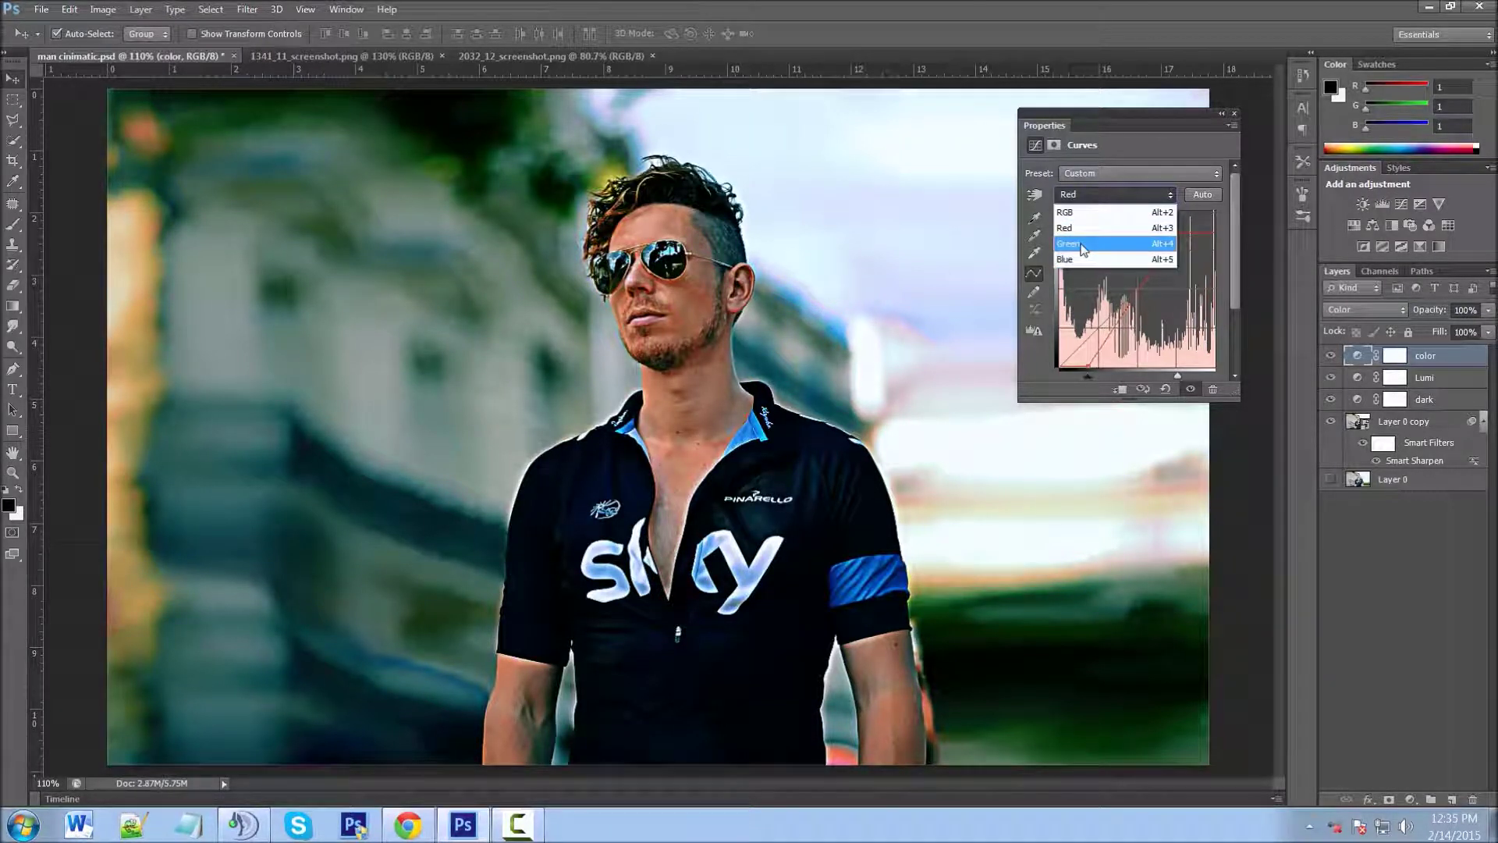
# Pull the Green channel curve down mid-range toward magenta, then lift a lower point slightly.
pyautogui.click(1082, 249)
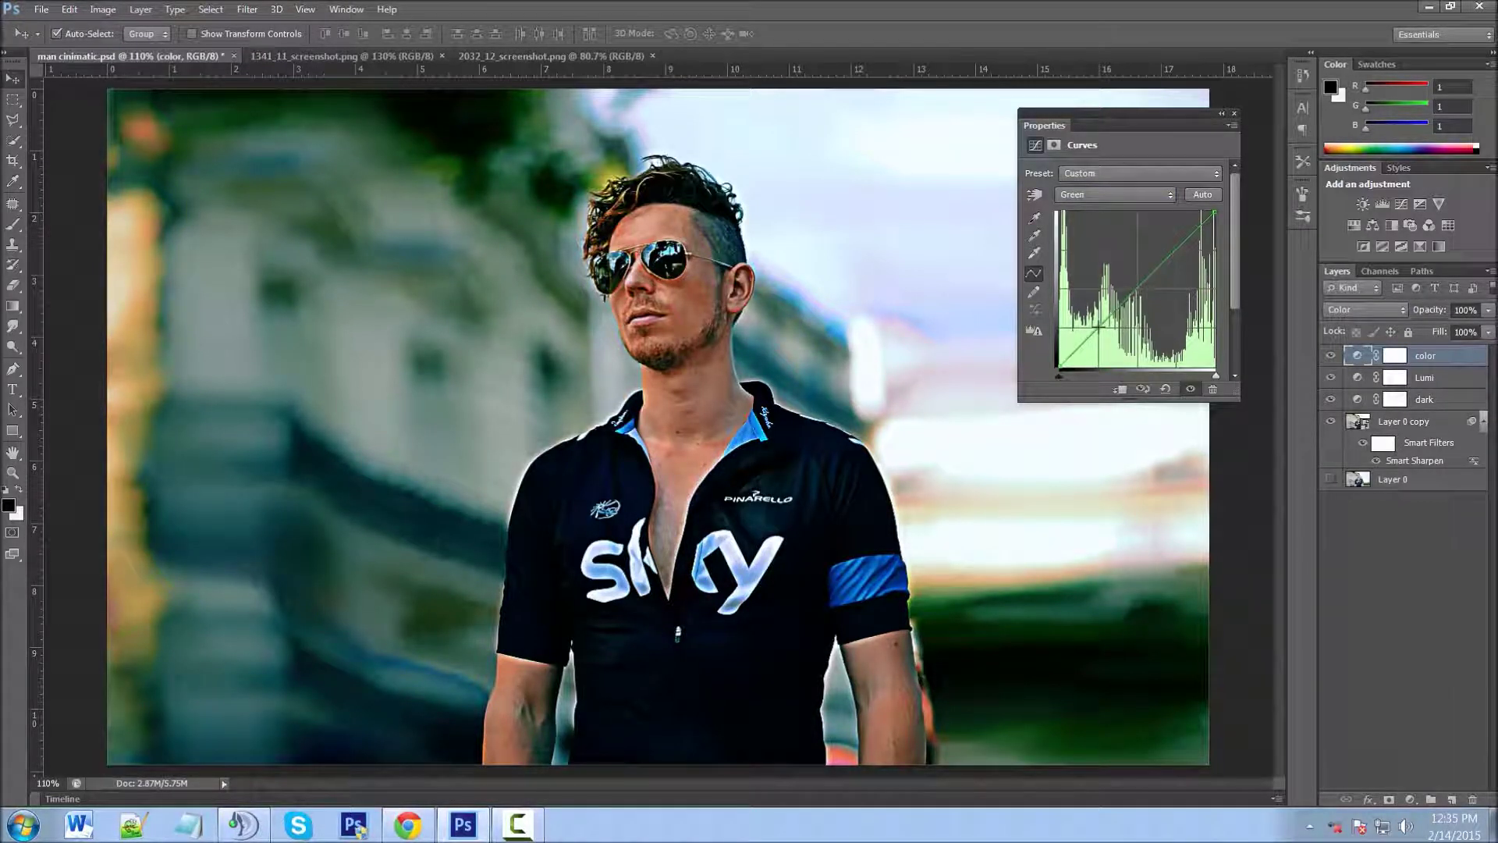
pyautogui.moveTo(1105, 318); pyautogui.dragTo(1197, 418)
pyautogui.moveTo(1096, 330); pyautogui.dragTo(1097, 322)
# On the Blue channel, raise a lower point, add a second point, and lower the top end.
pyautogui.click(1101, 198)
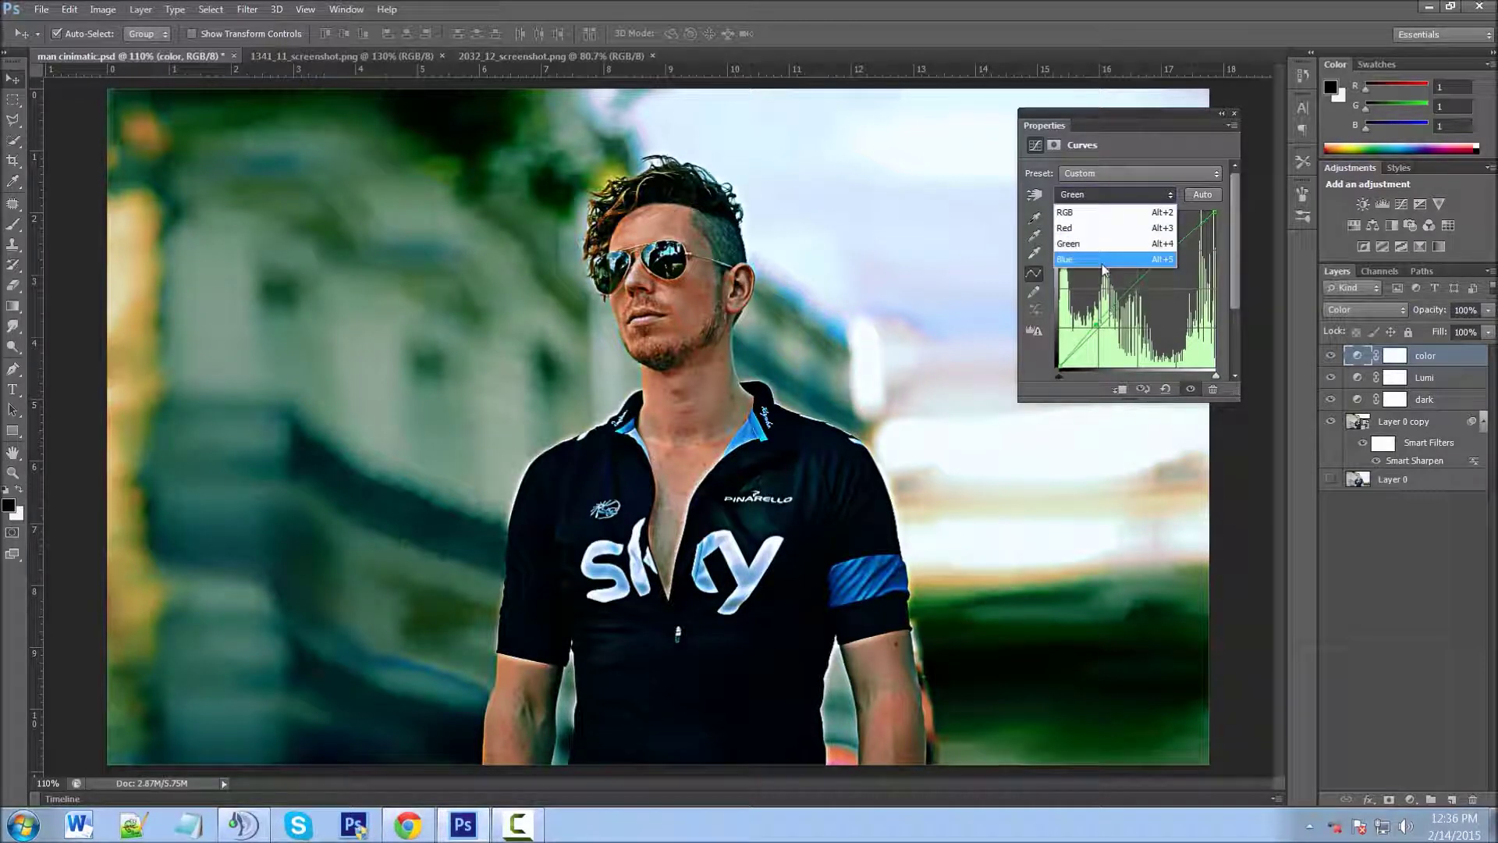
pyautogui.click(1103, 262)
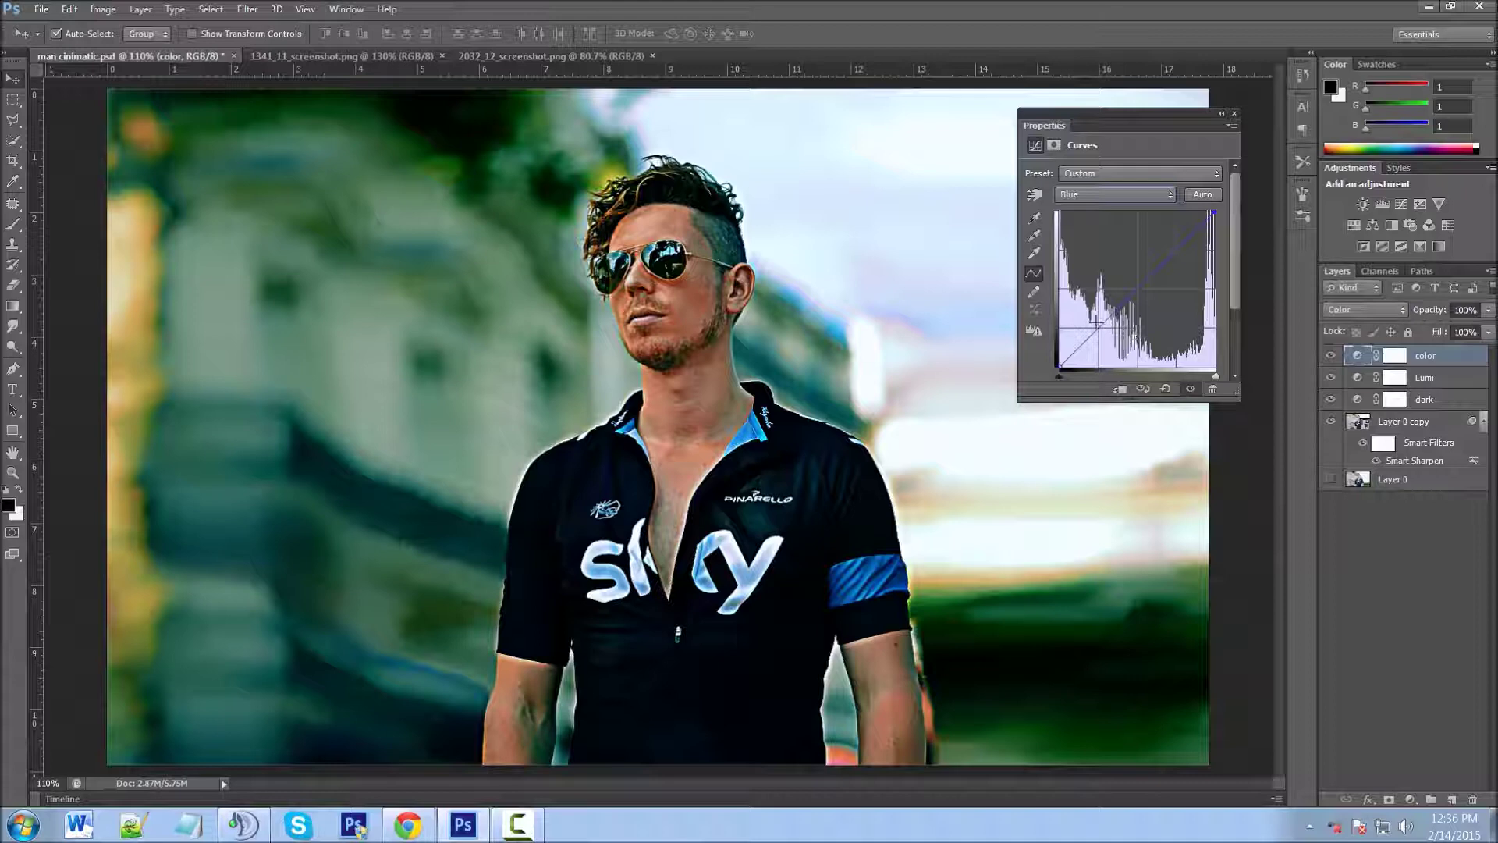
pyautogui.moveTo(1097, 323); pyautogui.dragTo(1129, 279)
pyautogui.click(1133, 286)
pyautogui.moveTo(1215, 210); pyautogui.dragTo(1215, 232)
pyautogui.click(1235, 114)
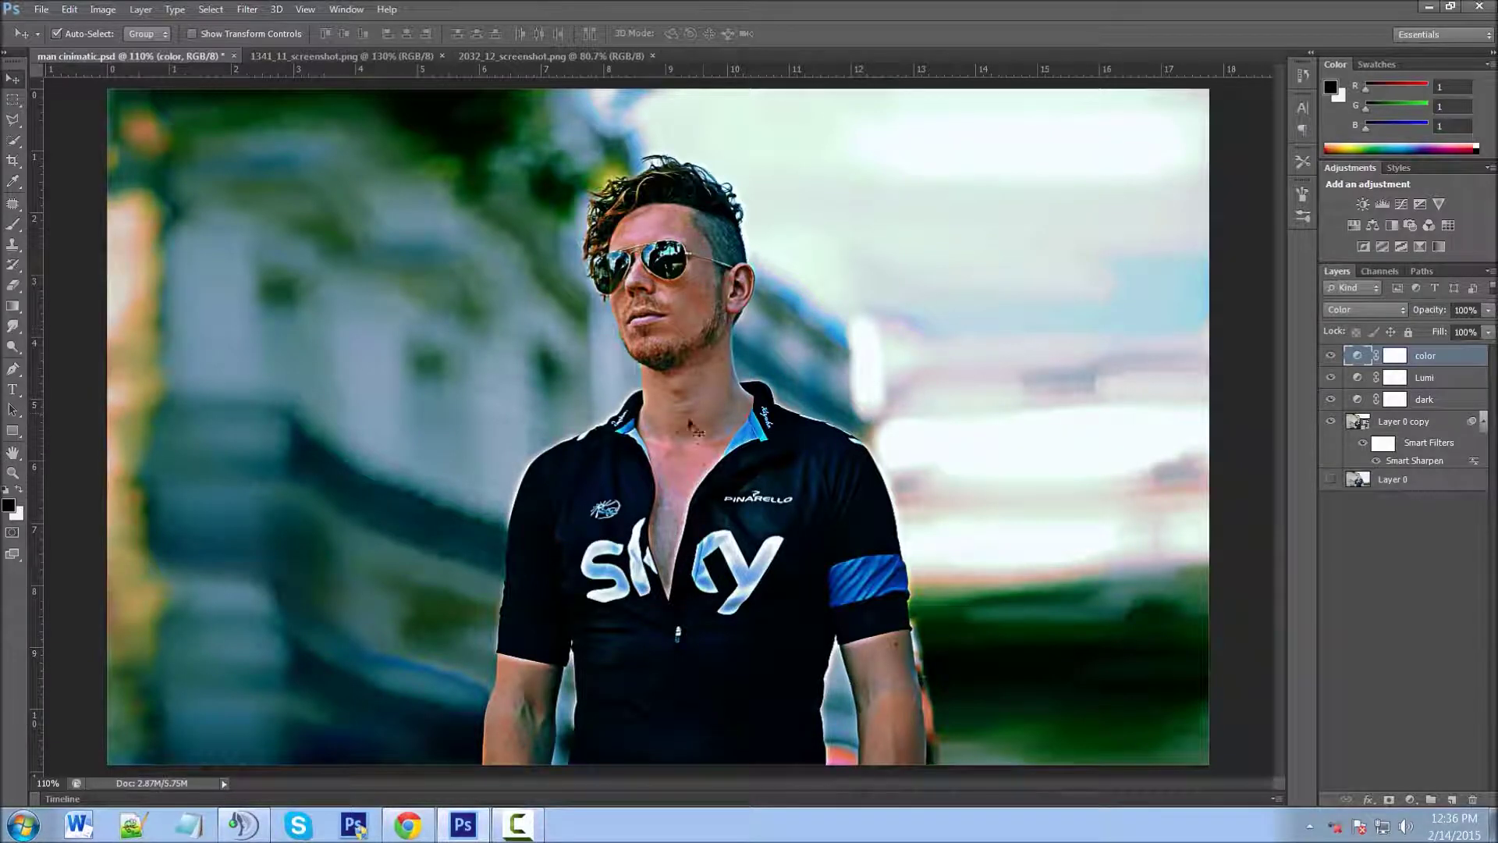
# Check the color Curves layer's channel settings at 110% view, leaving them unchanged.
pyautogui.hotkey('ctrl', '-')
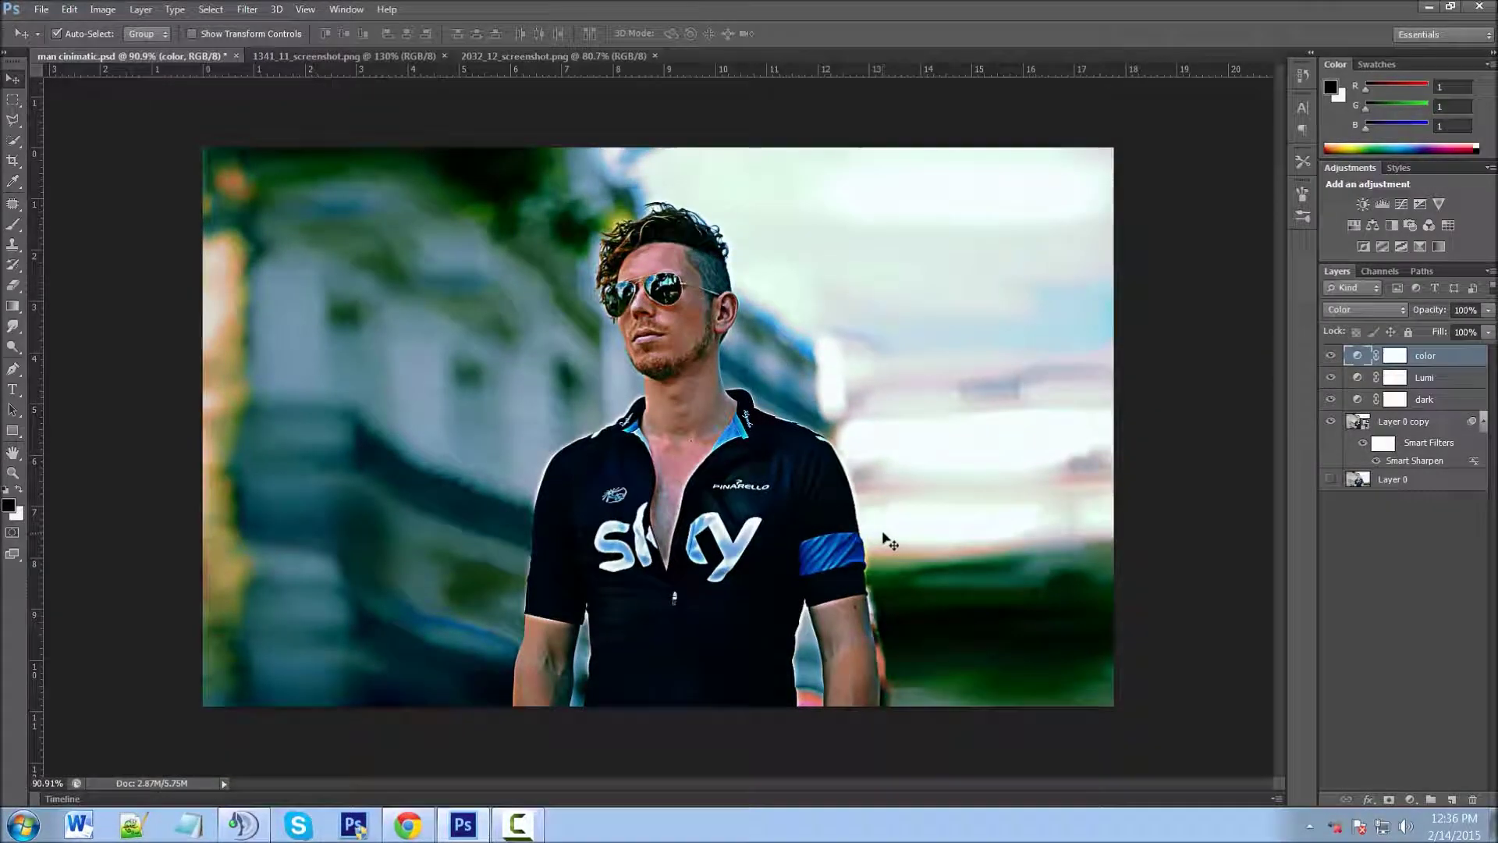
pyautogui.hotkey('ctrl', '+')
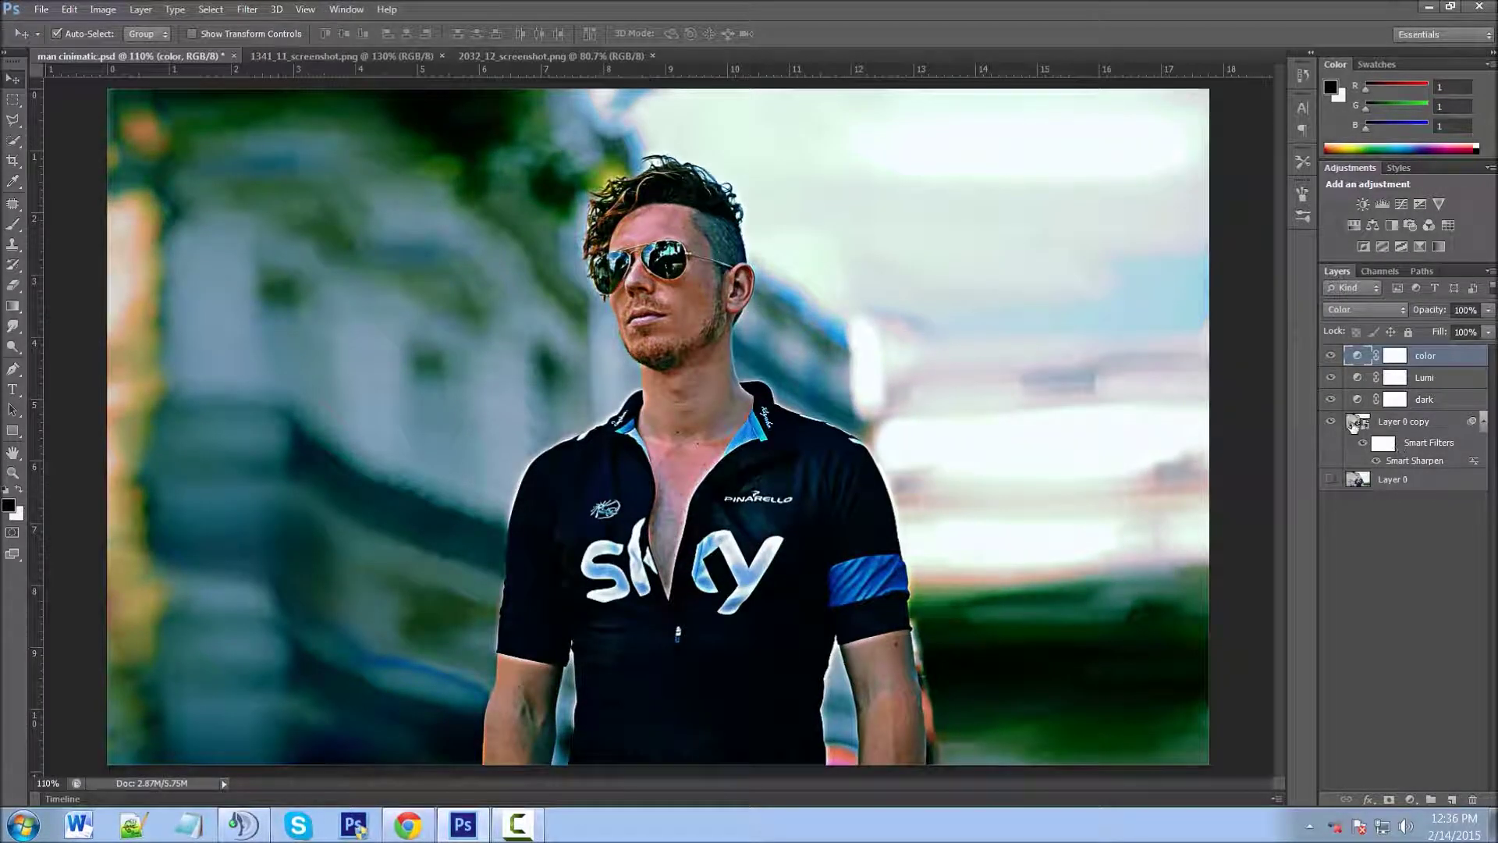
pyautogui.doubleClick(1358, 358)
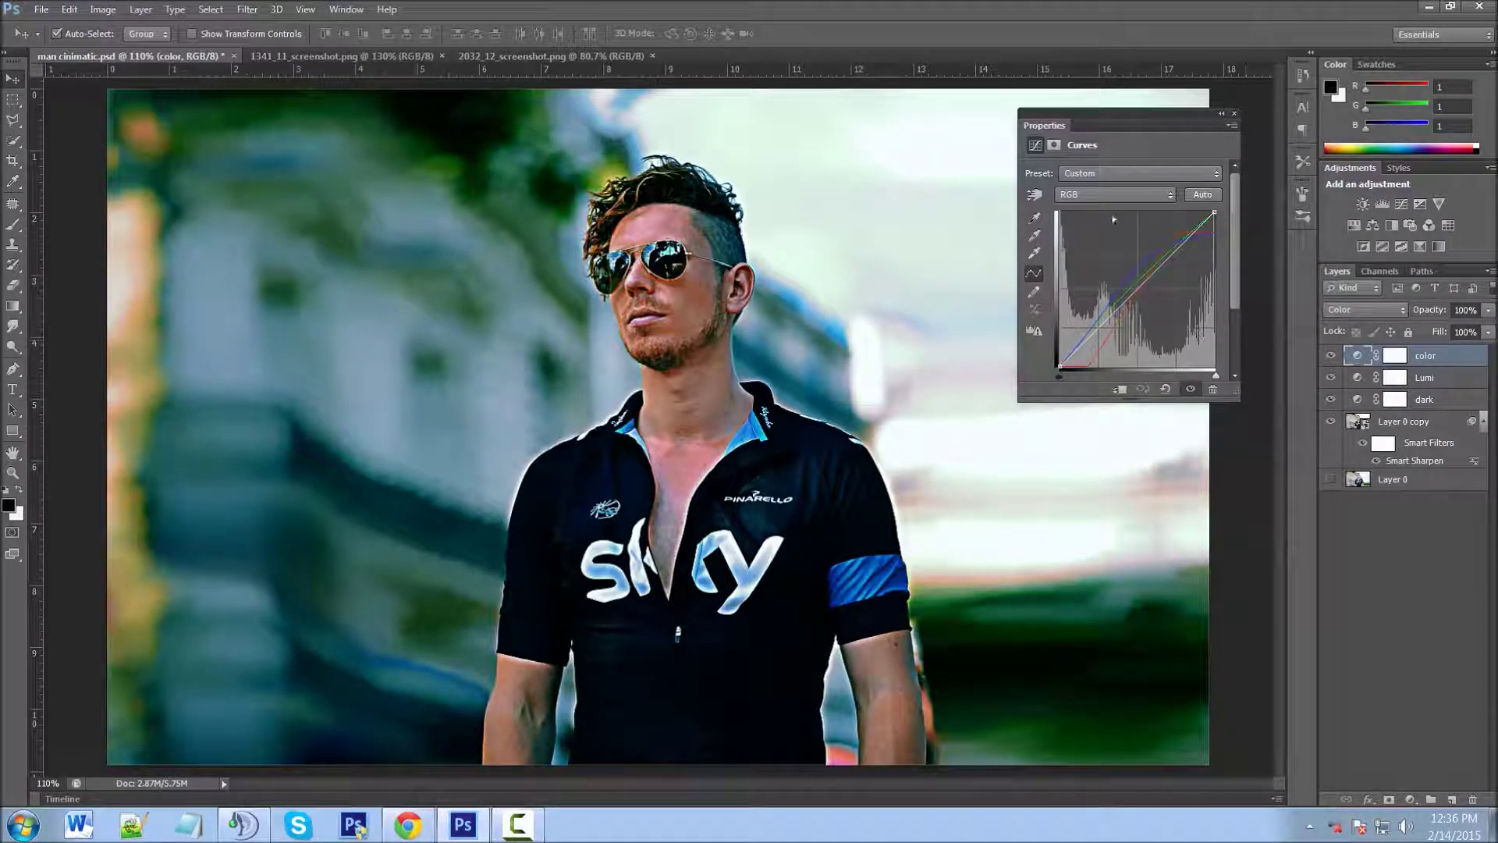
pyautogui.click(1115, 194)
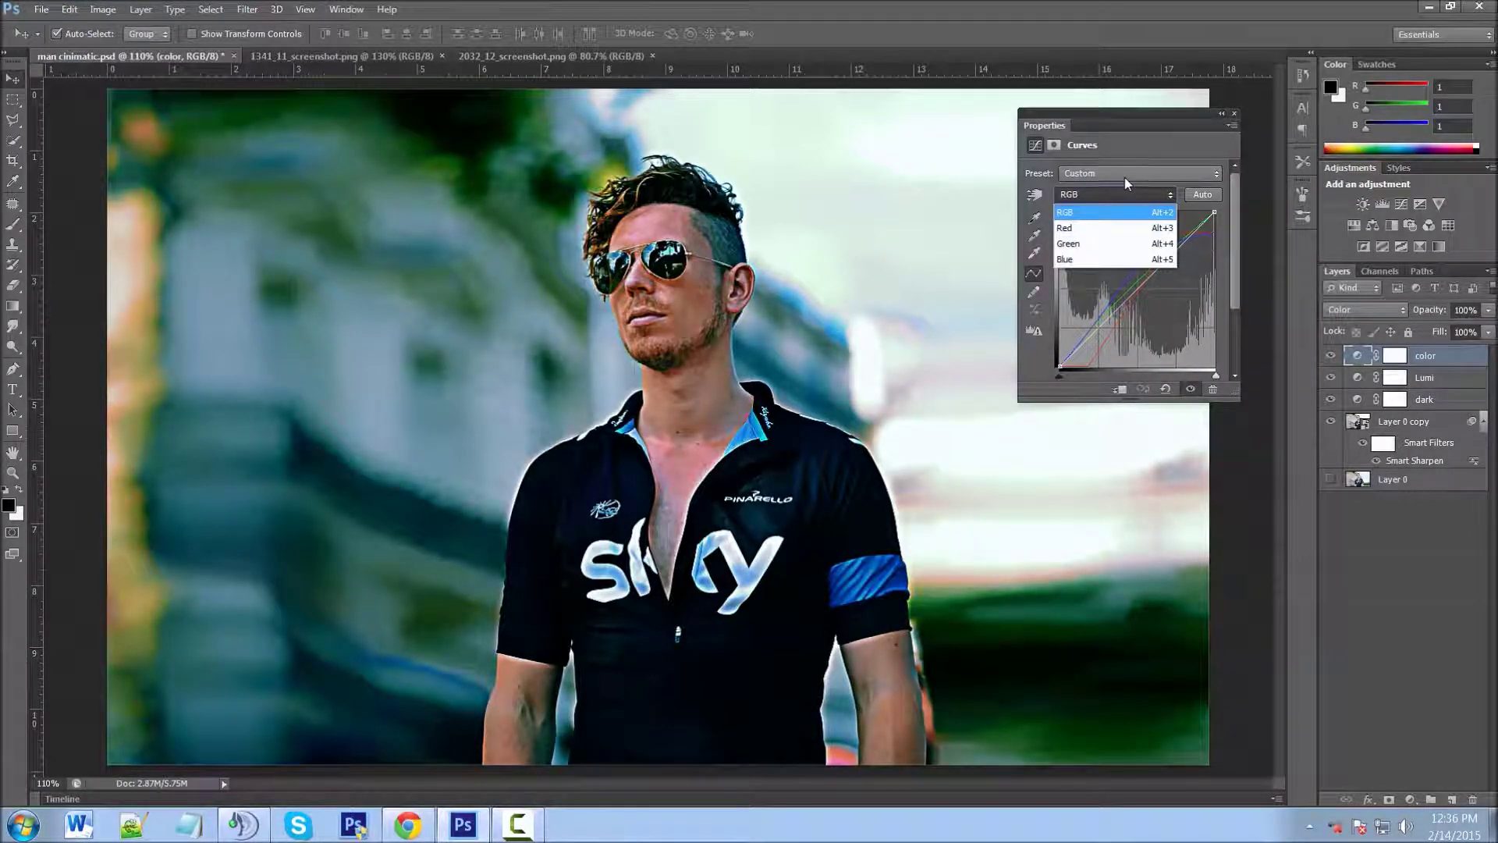
pyautogui.click(1236, 118)
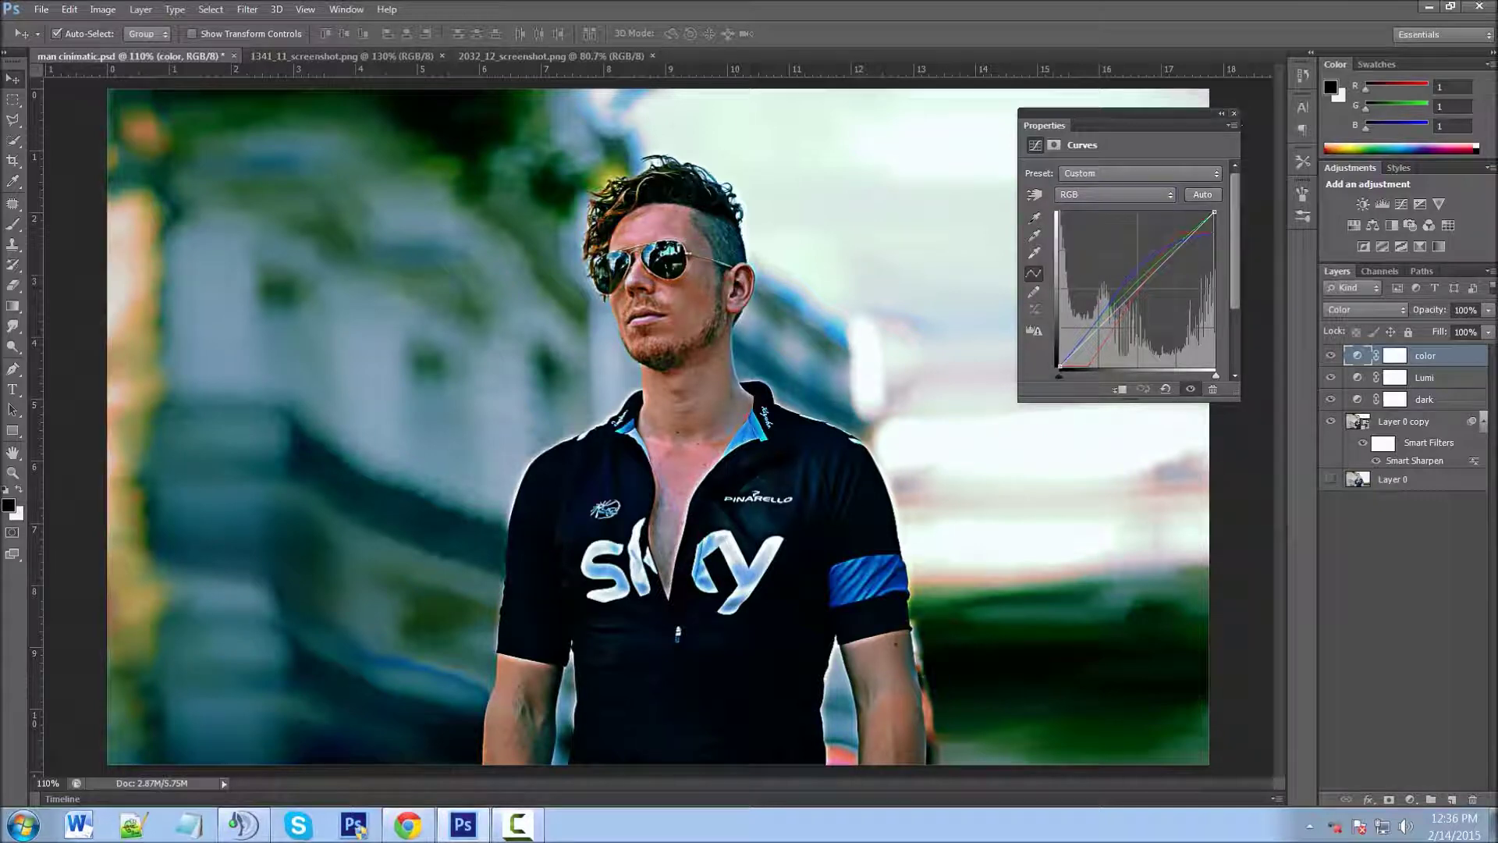
pyautogui.click(1234, 115)
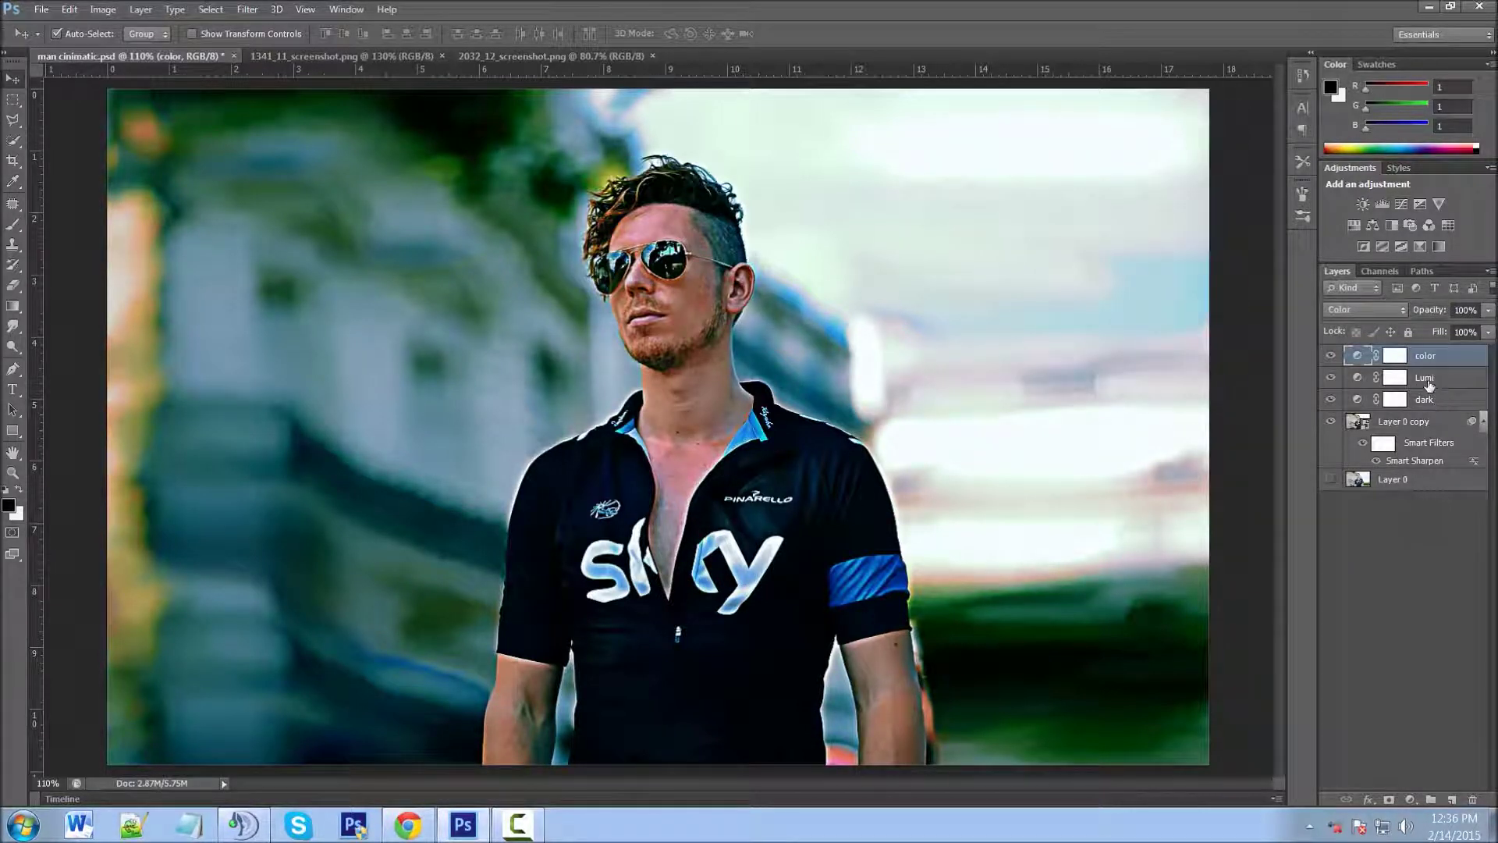
# Pull the Lumi Curves layer's RGB midpoint down to darken the midtones.
pyautogui.doubleClick(1359, 378)
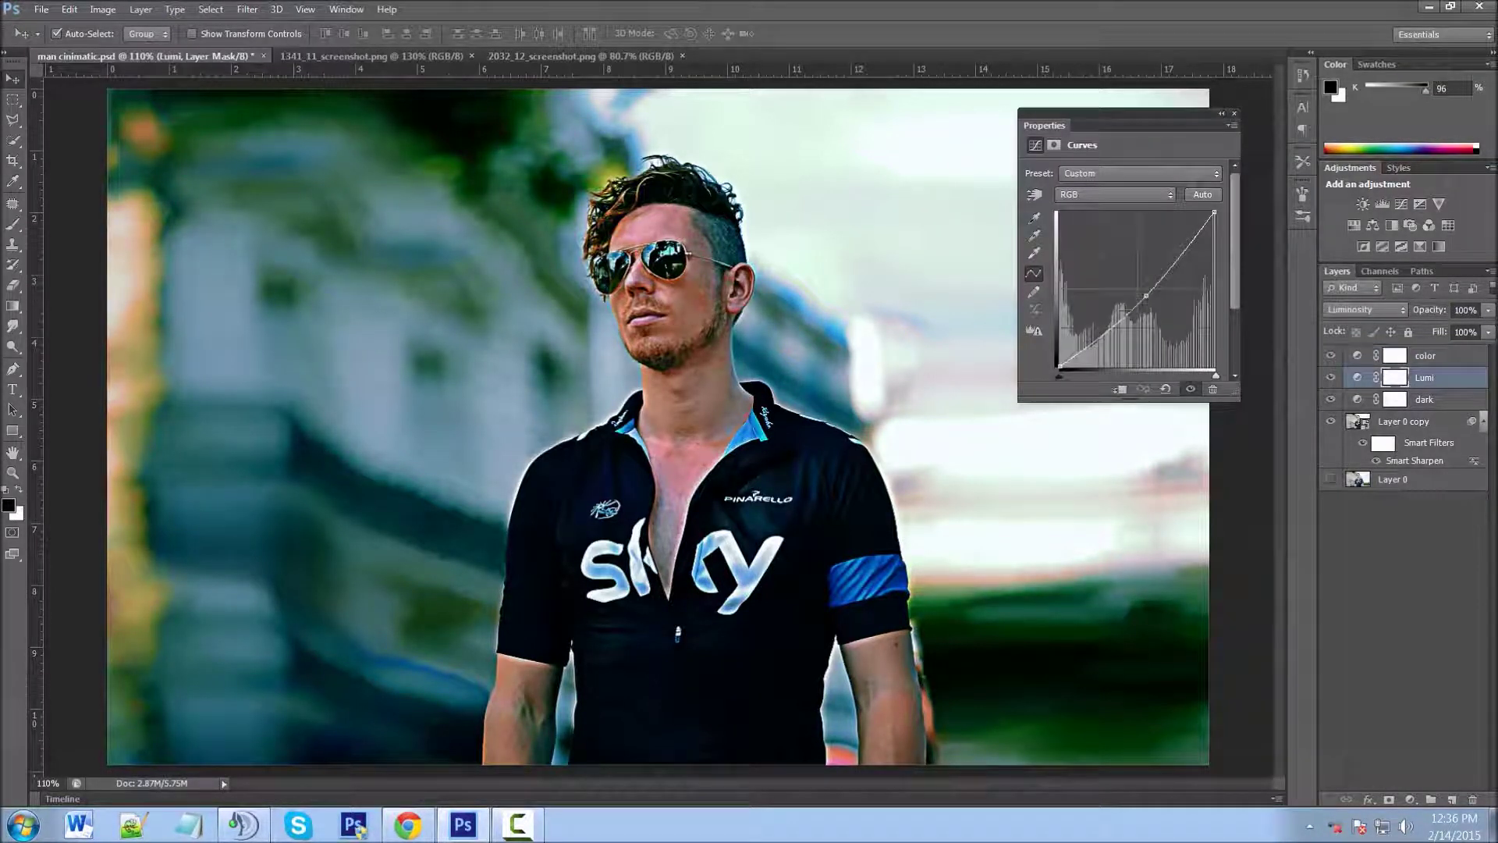
pyautogui.moveTo(1145, 295); pyautogui.dragTo(1146, 312)
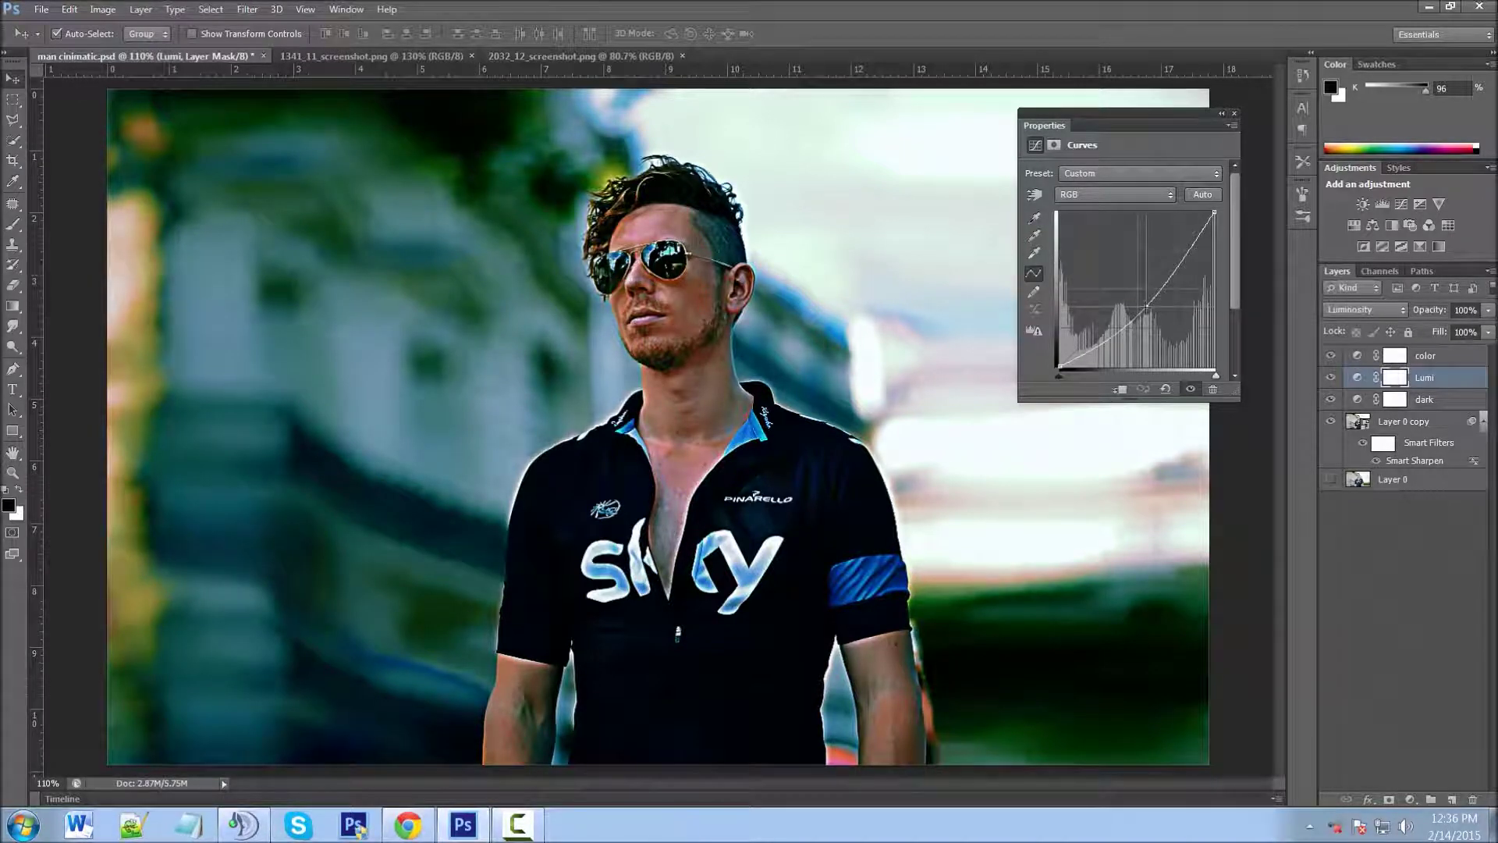
pyautogui.click(1235, 114)
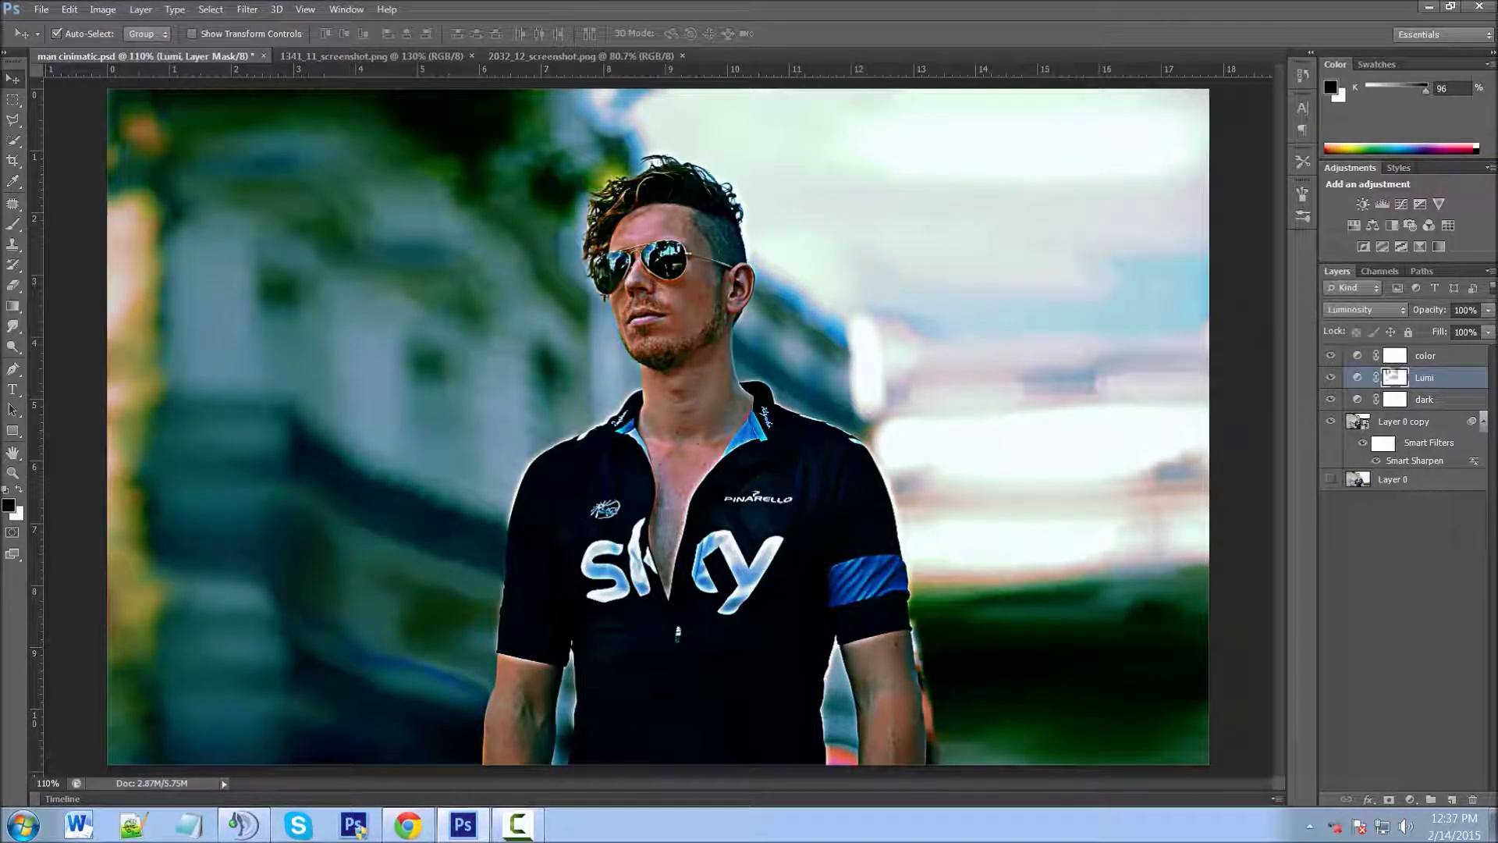
# Lower Layer 0 copy's Smart Sharpen amount, show Layer 0, and select the color, Lumi and dark layers with Layer 0 copy.
pyautogui.doubleClick(1428, 461)
pyautogui.moveTo(1264, 360); pyautogui.dragTo(1229, 359)
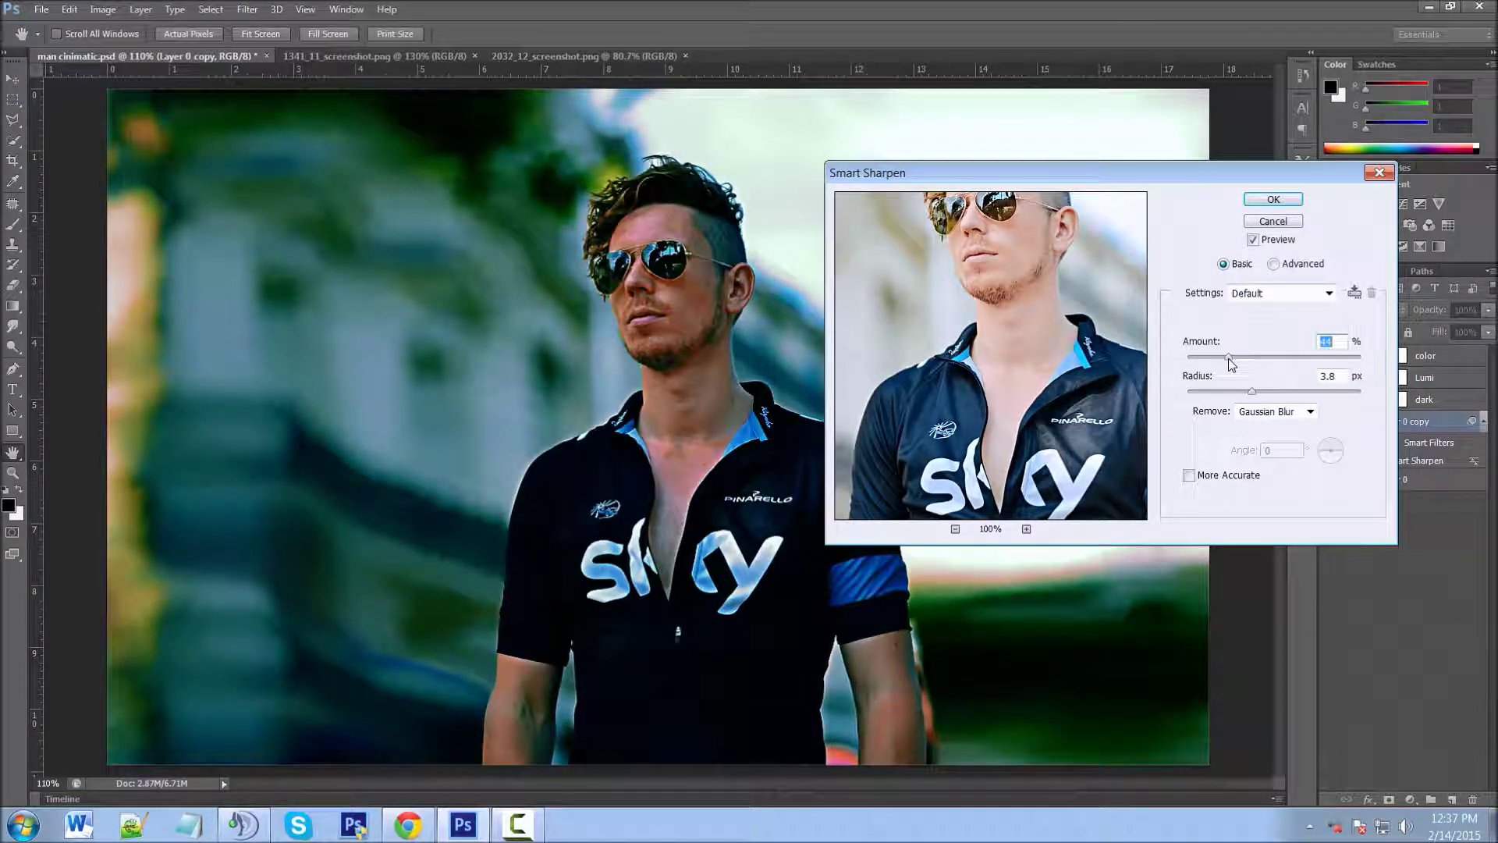
pyautogui.click(1278, 203)
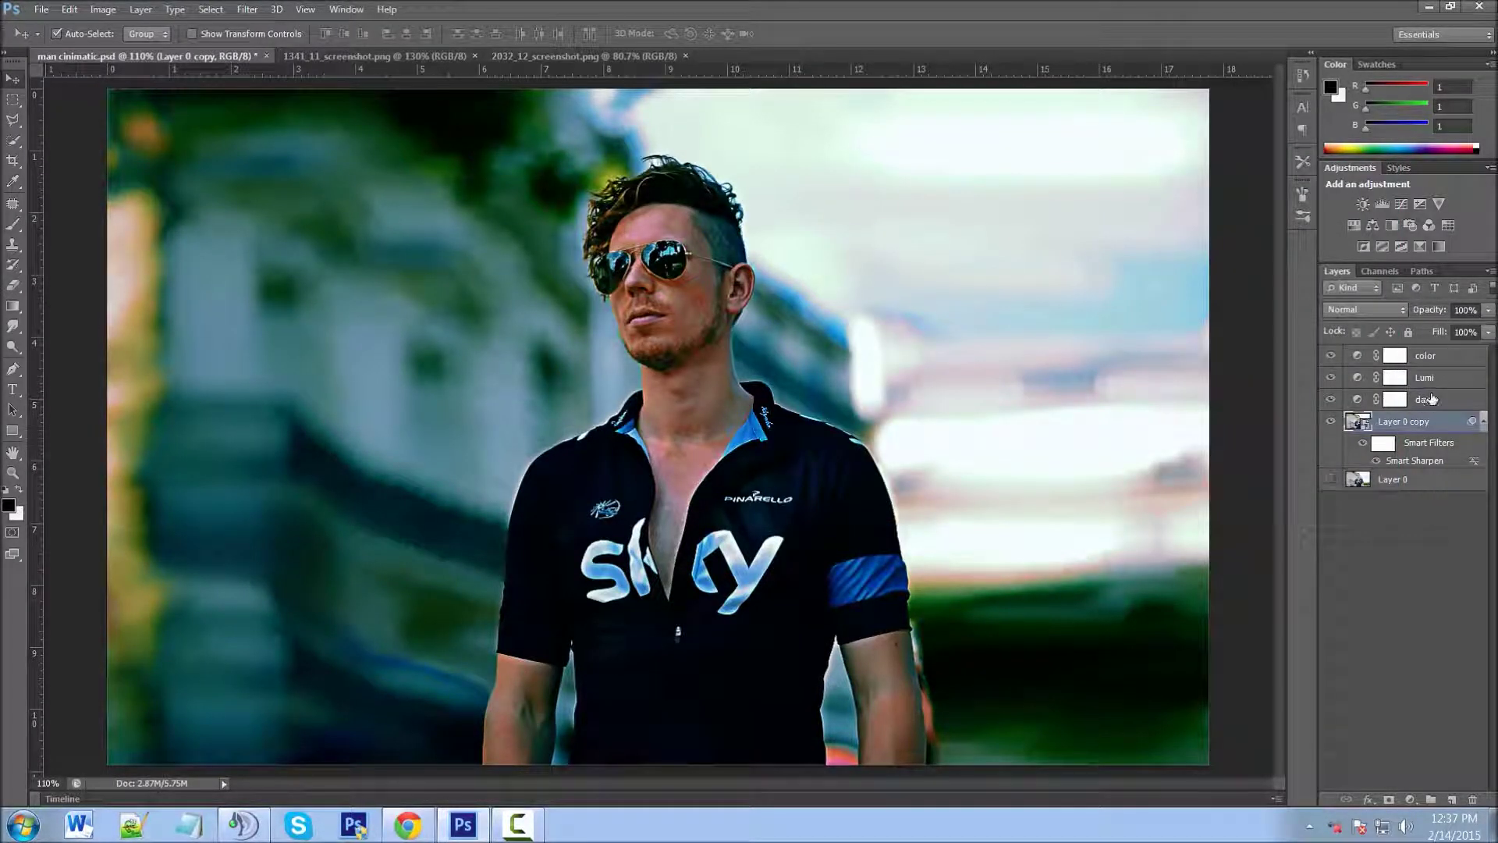
pyautogui.click(1330, 479)
pyautogui.keyDown('shift'); pyautogui.click(1452, 355); pyautogui.keyUp('shift')
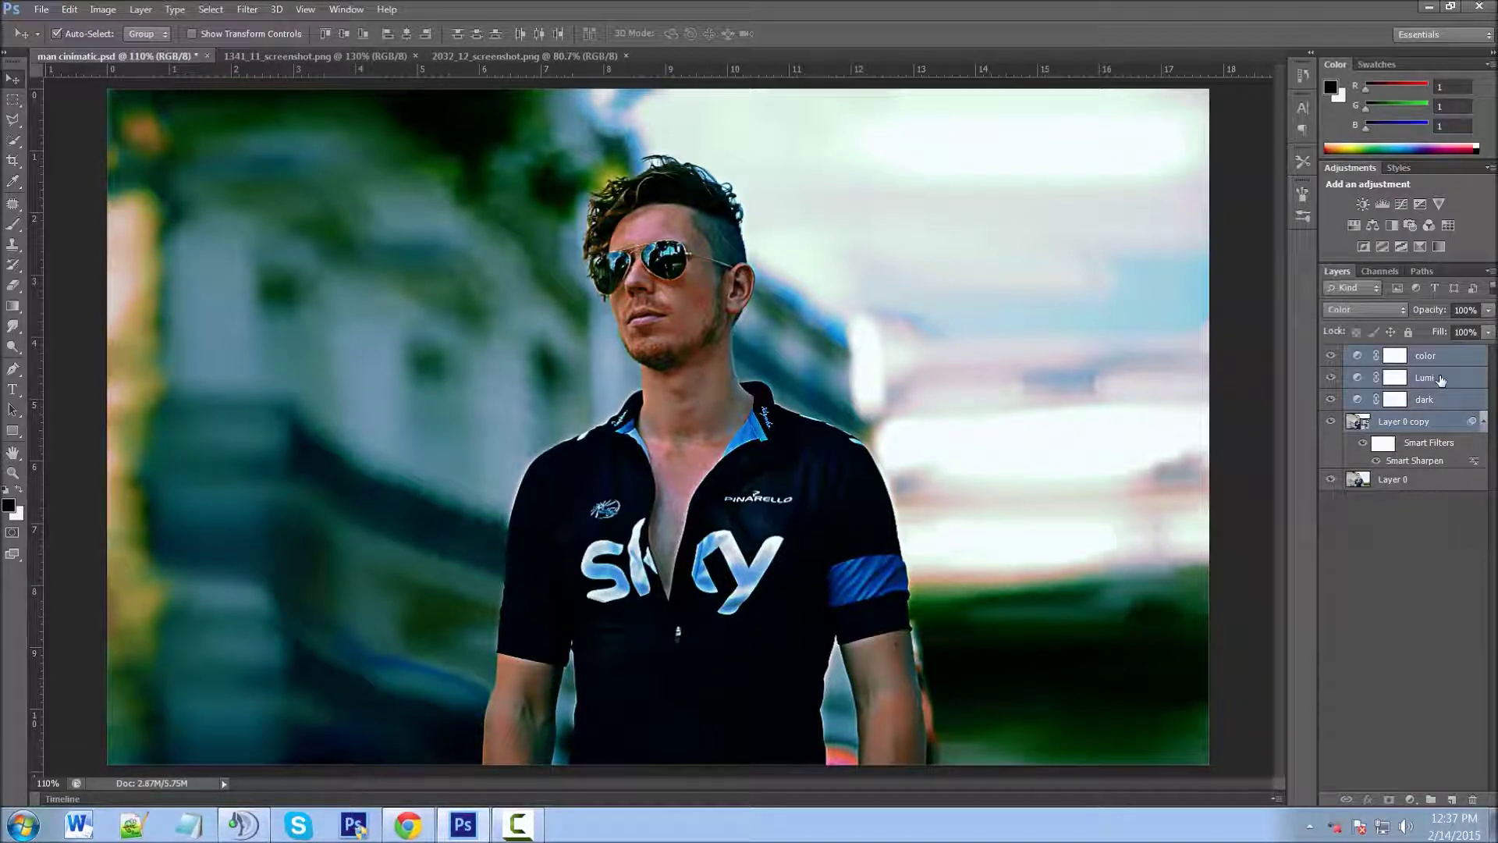
# Group Layer 0 copy with the dark, Lumi and color layers, toggling Group 1 to compare before/after.
pyautogui.hotkey('ctrl', 'g')
pyautogui.click(1332, 355)
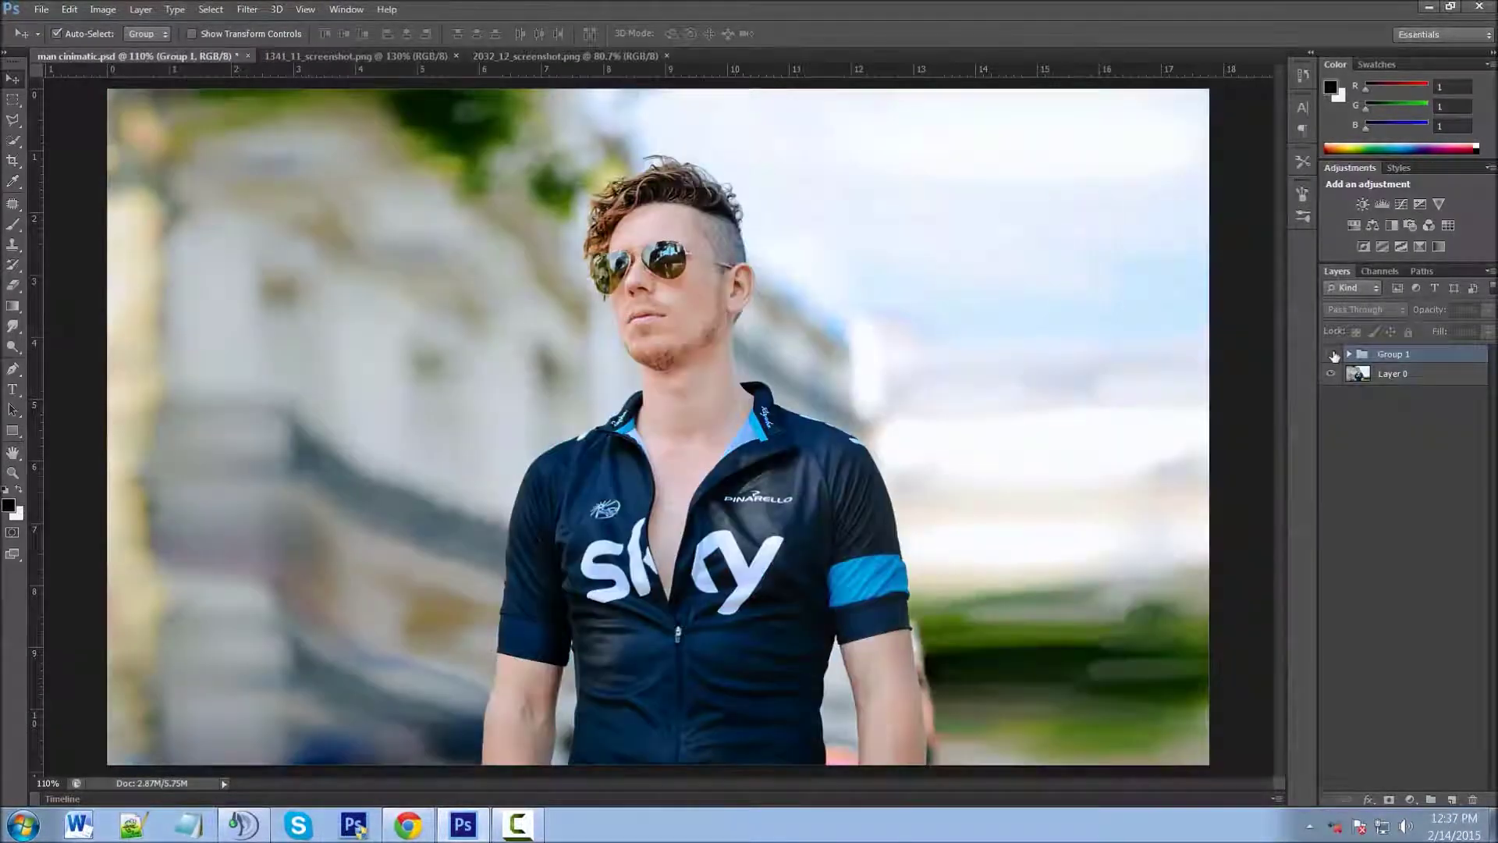
pyautogui.click(1332, 355)
pyautogui.click(1332, 355)
pyautogui.click(1332, 355)
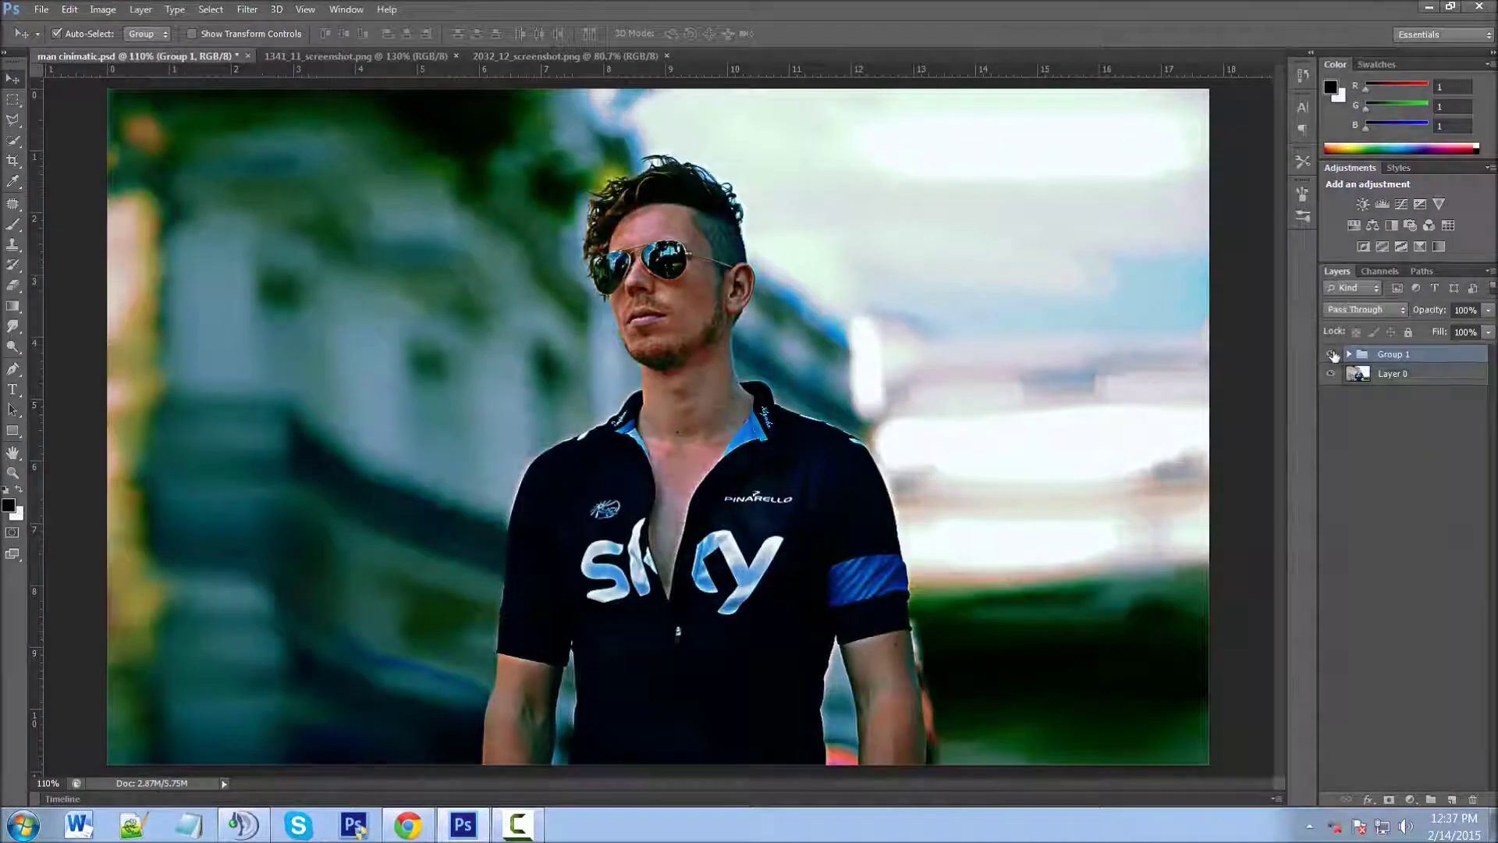
pyautogui.click(1333, 356)
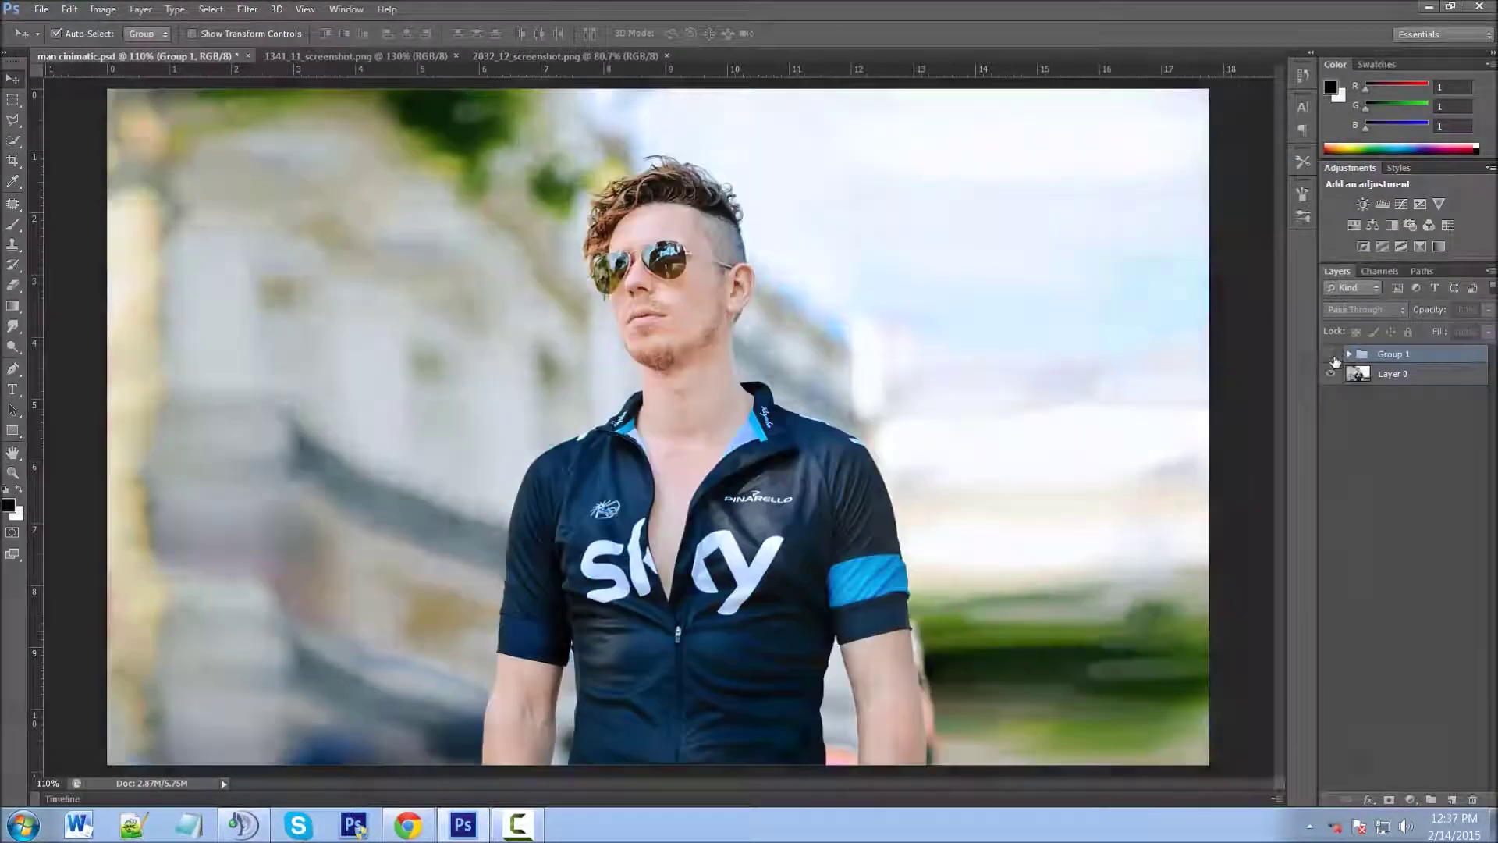
pyautogui.click(1332, 355)
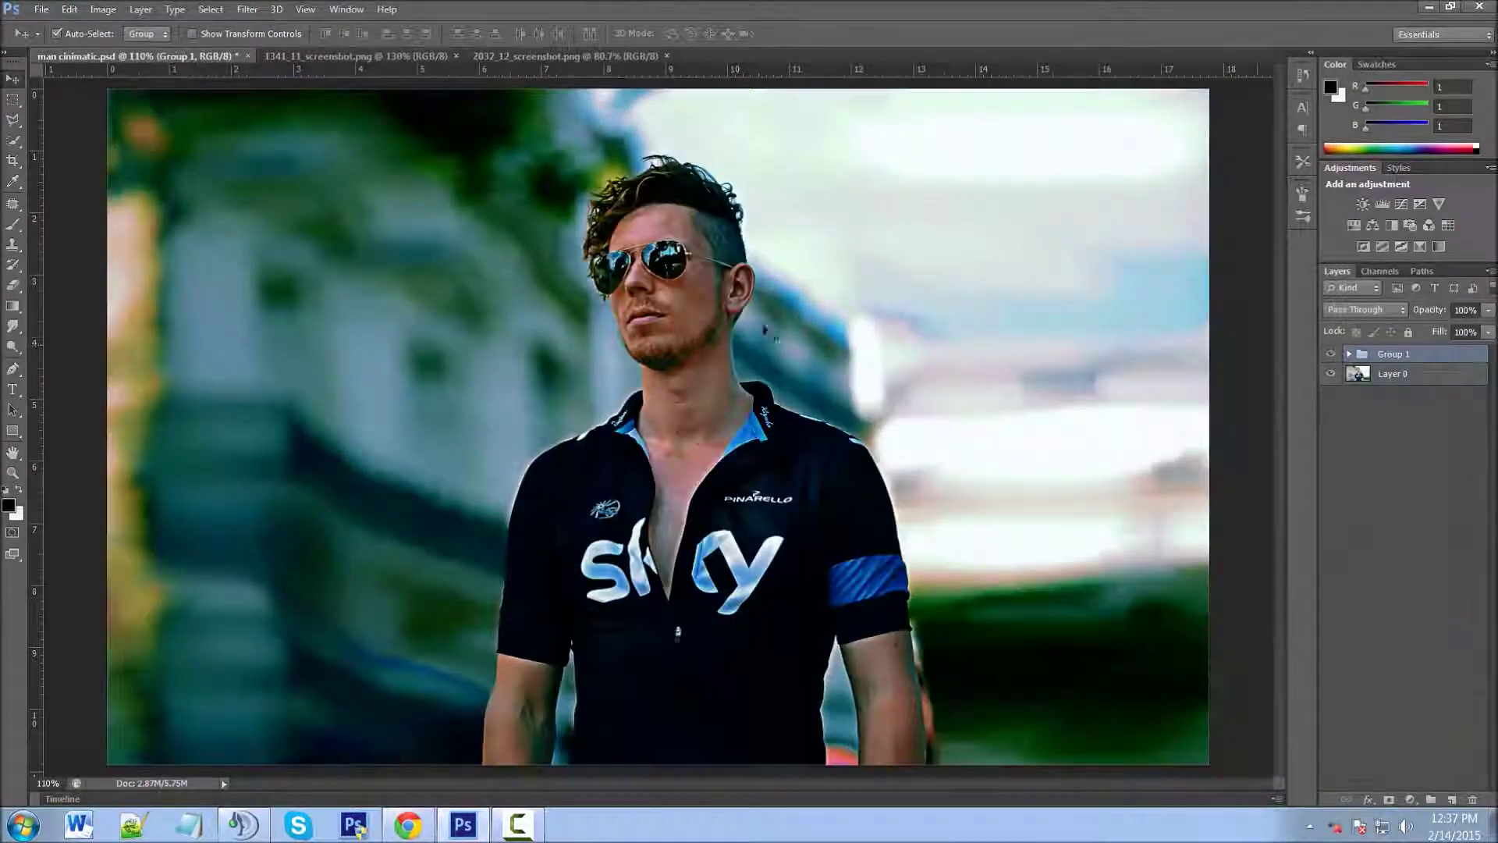
pyautogui.click(1331, 355)
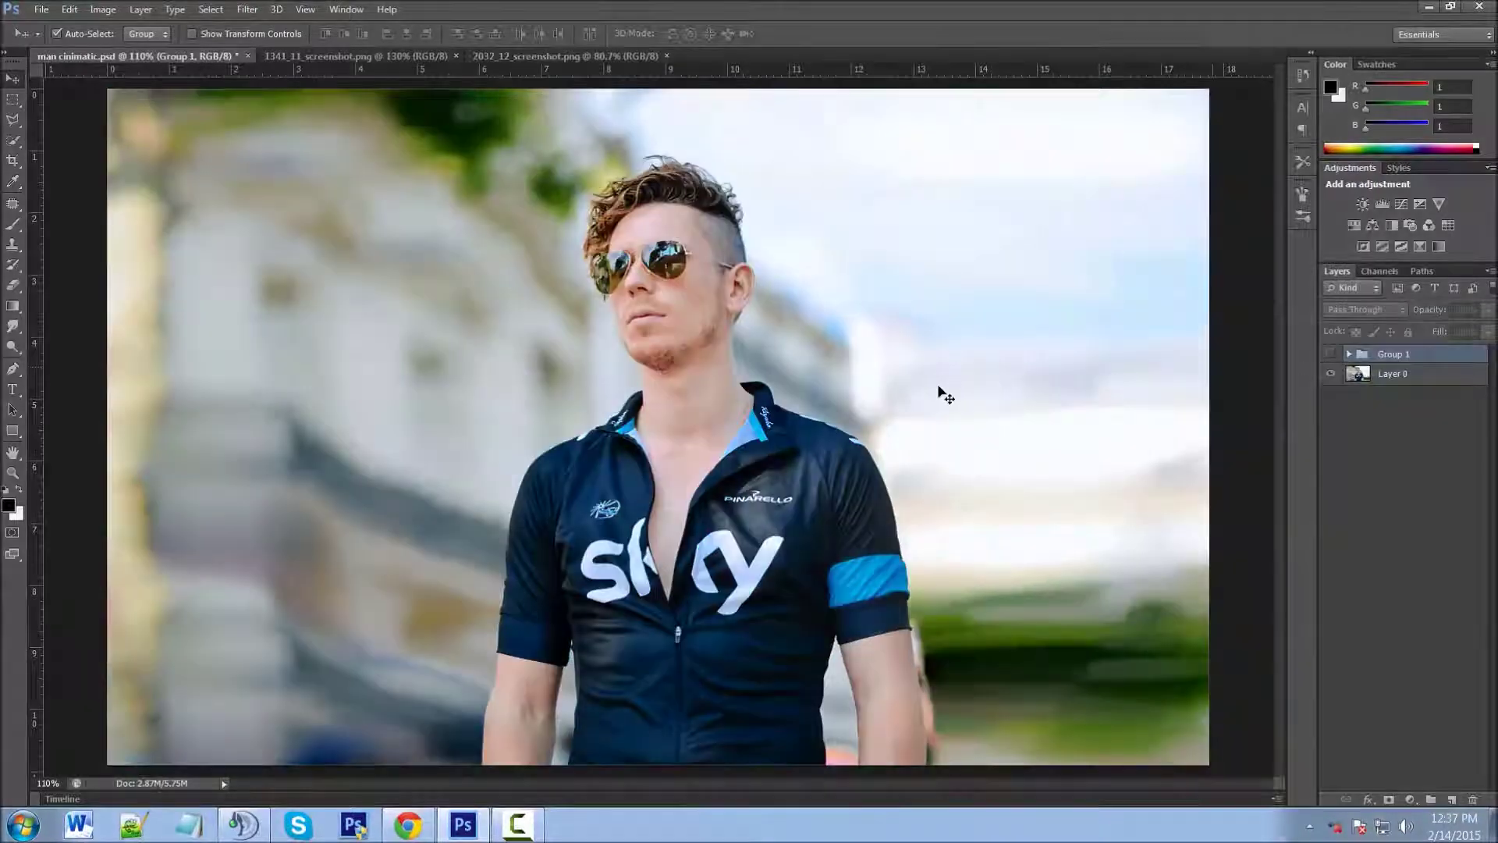
pyautogui.click(1330, 356)
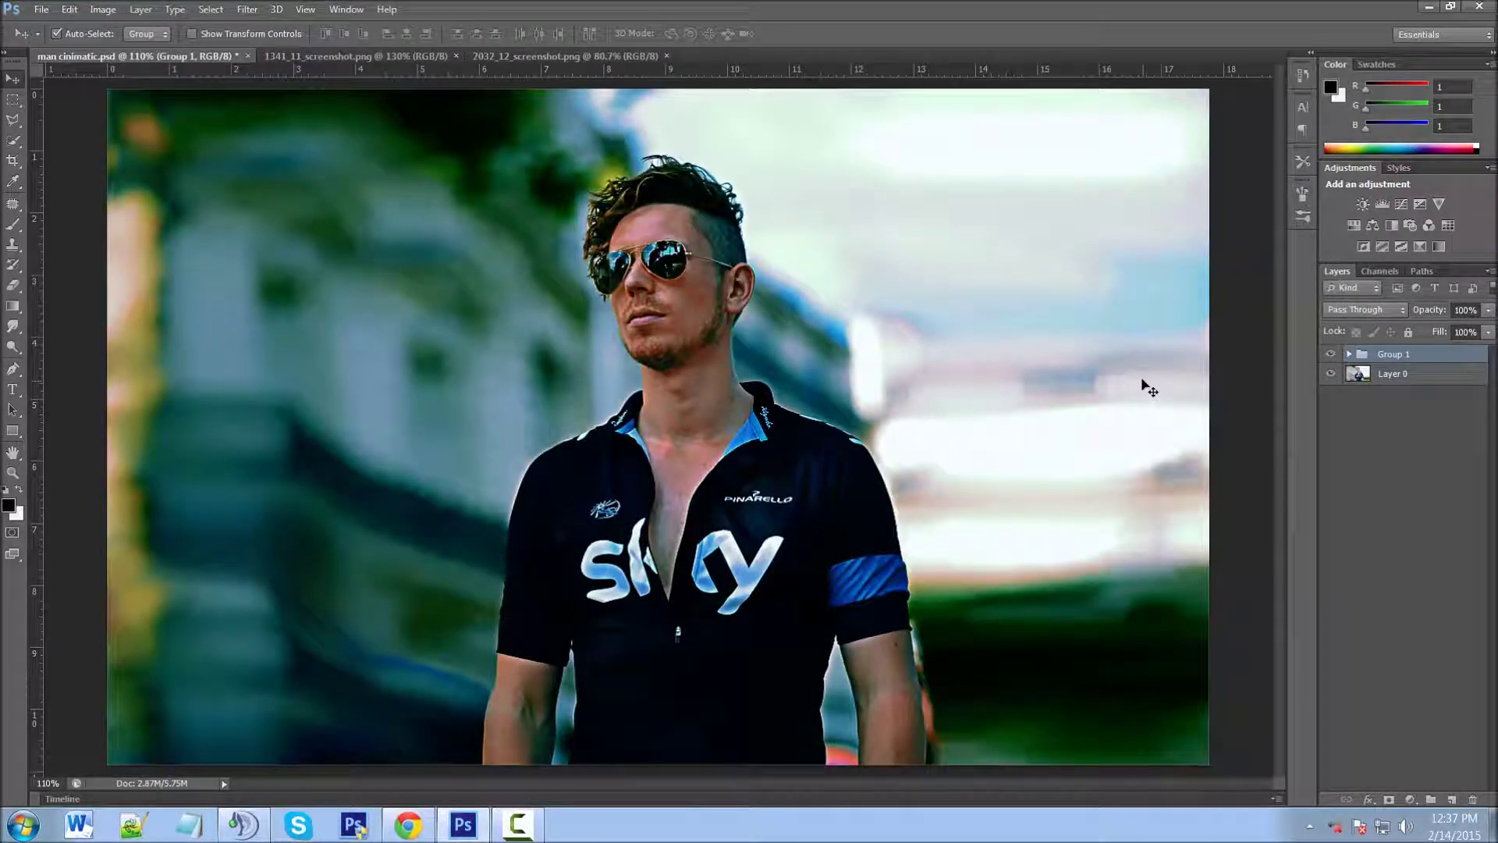